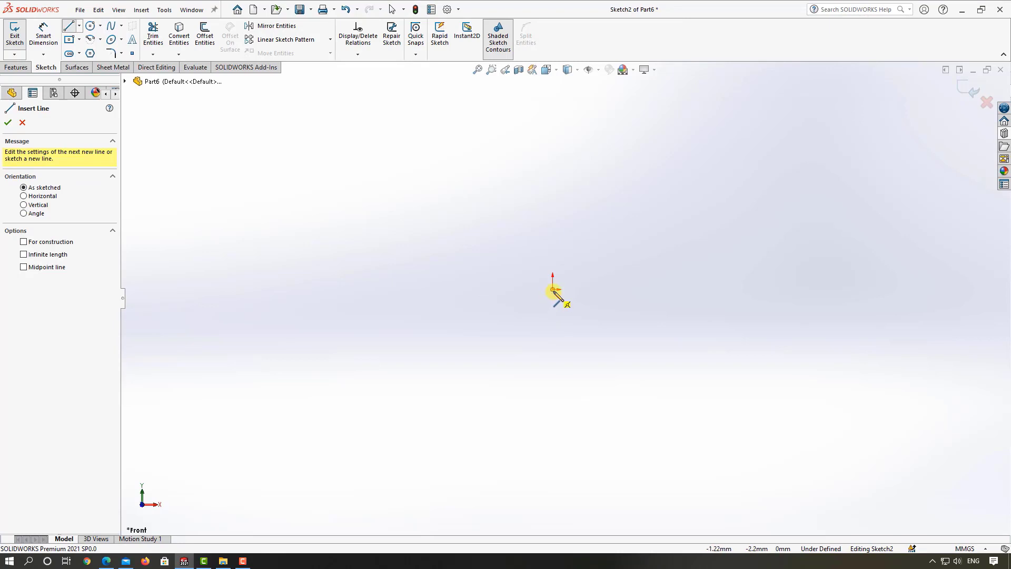
Step: From the origin, sketch a horizontal base line about 729 mm long, a slanted line about 277 mm back upward, and a small inward-and-up step
click(553, 290)
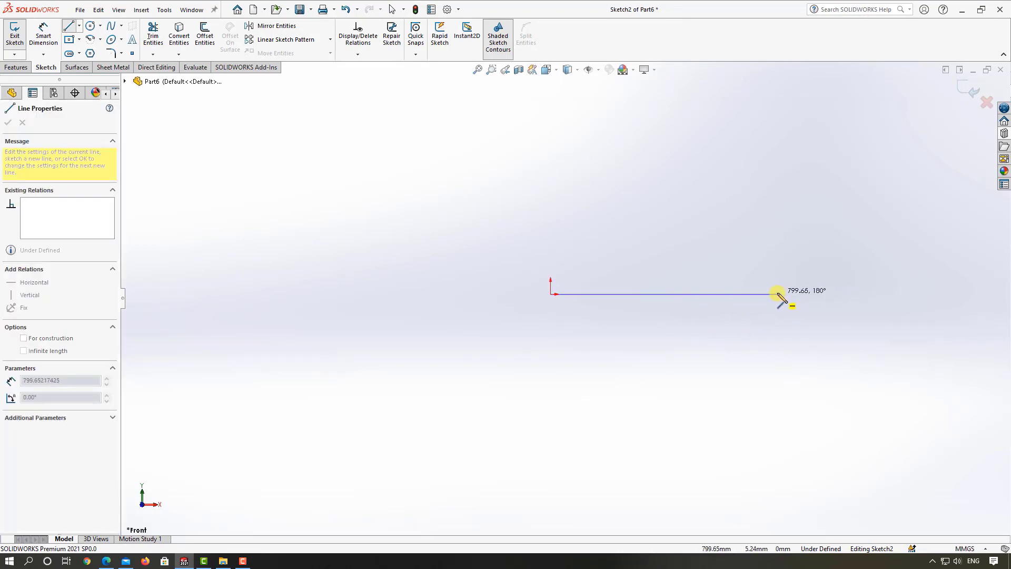
click(757, 294)
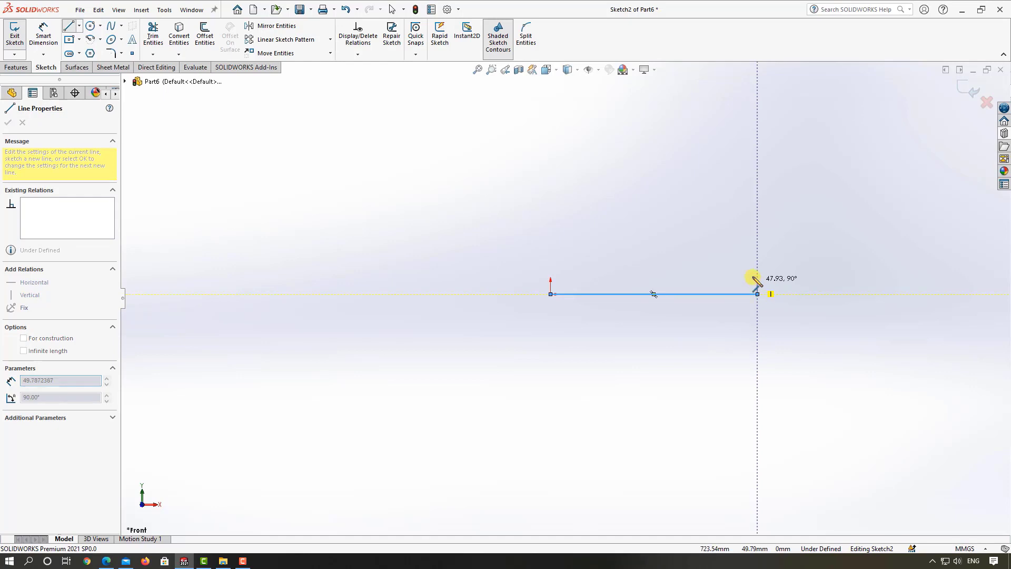
click(705, 234)
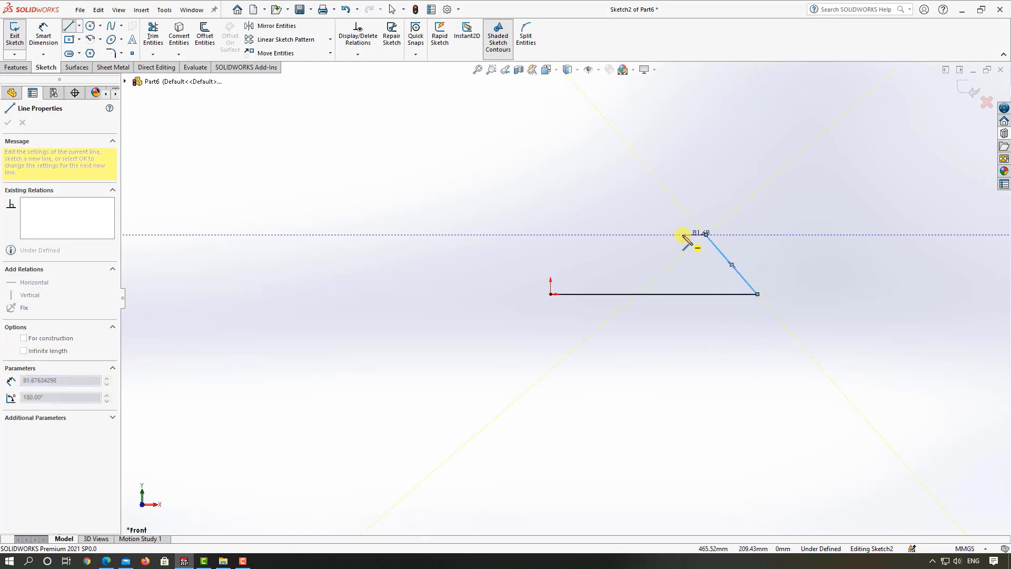
click(682, 234)
click(682, 209)
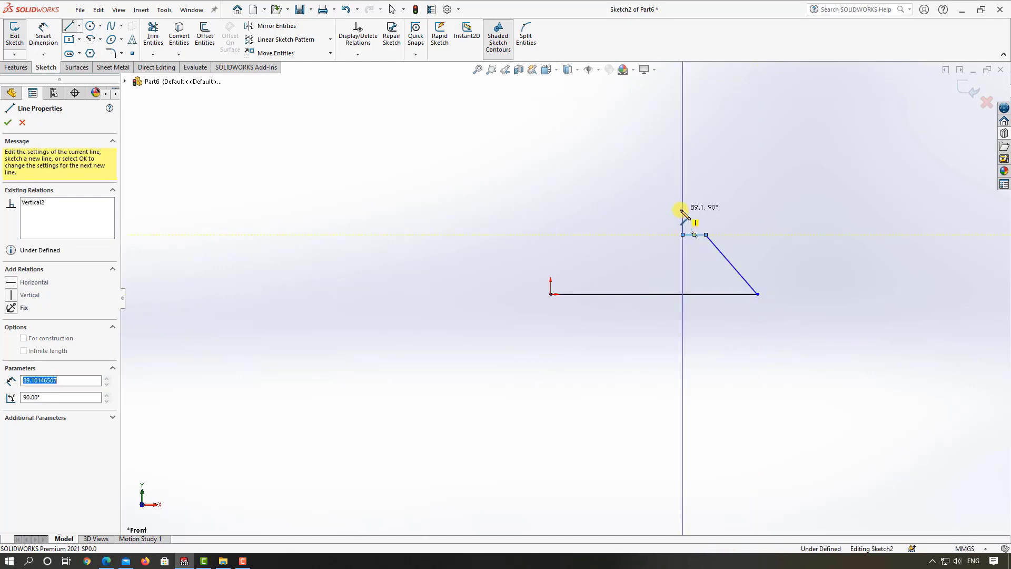
Step: Continue the profile with an upward-slanting line about 173 mm long, an inward horizontal line about 132 mm, and a vertical line about 165 mm
click(644, 179)
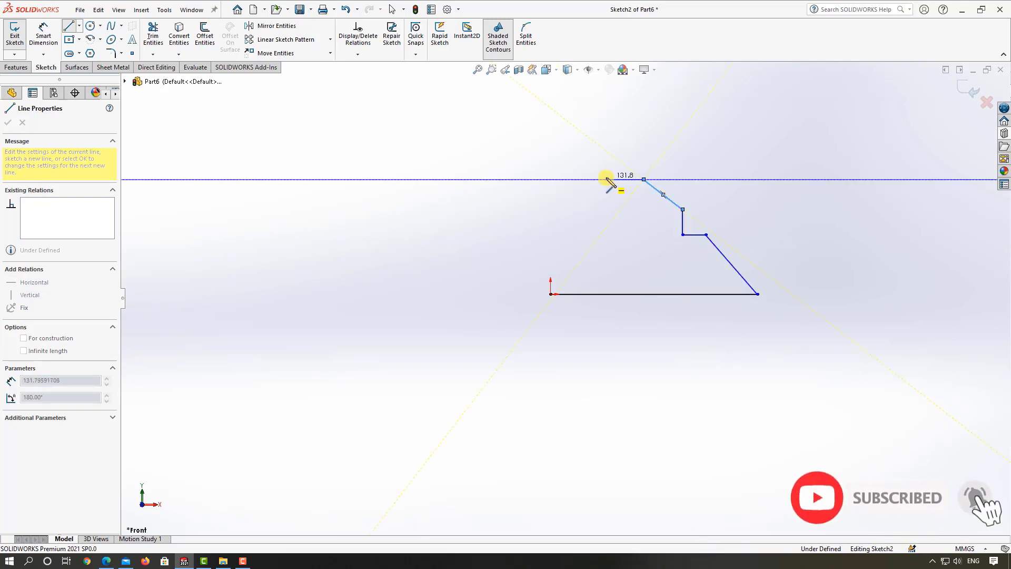
click(605, 179)
click(606, 132)
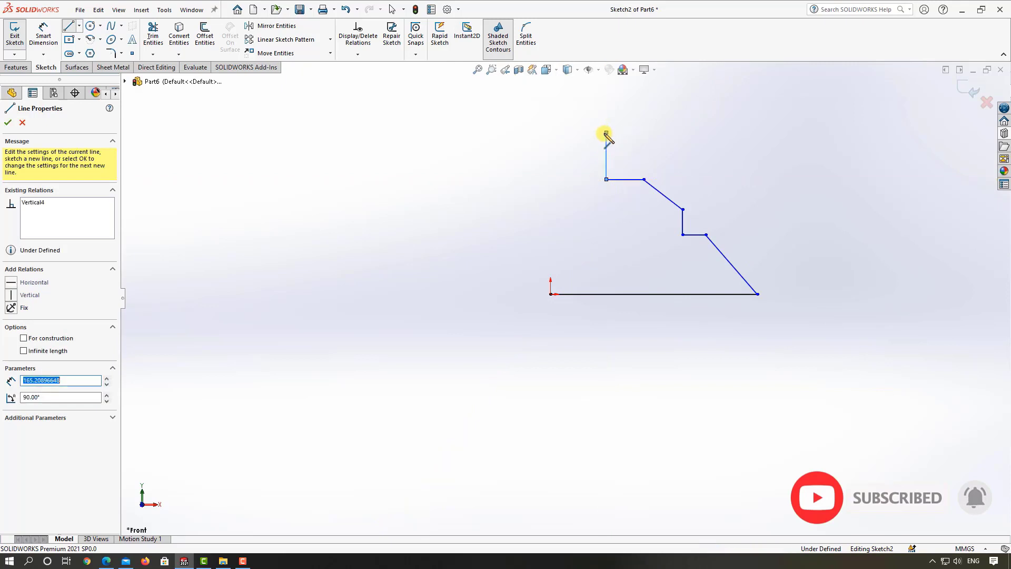
key(Escape)
scroll(752, 305, down, 3)
scroll(580, 294, up, 3)
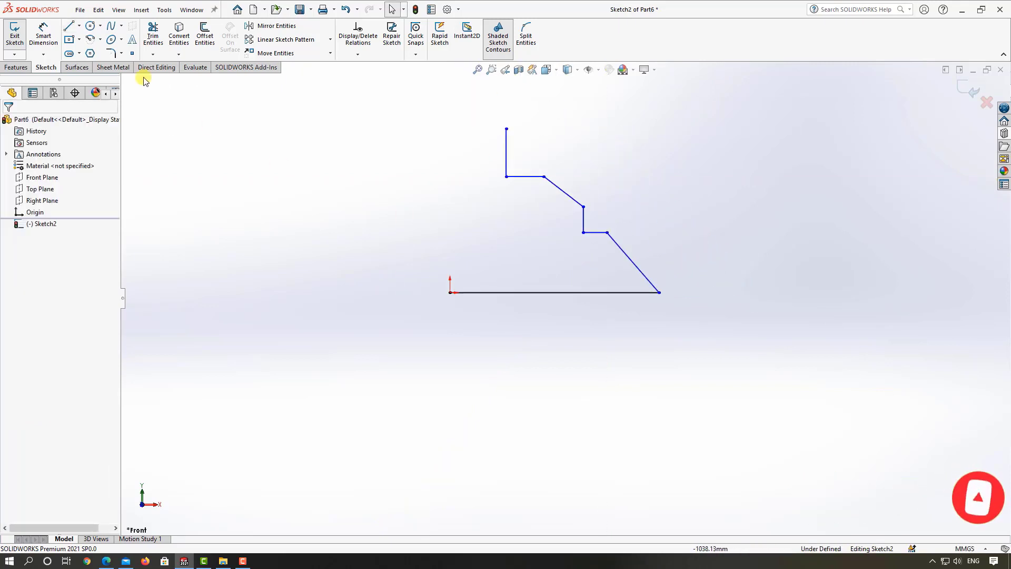
Step: Apply a 30 mm sketch fillet to the corner between the base line and the lower slanted line
click(110, 53)
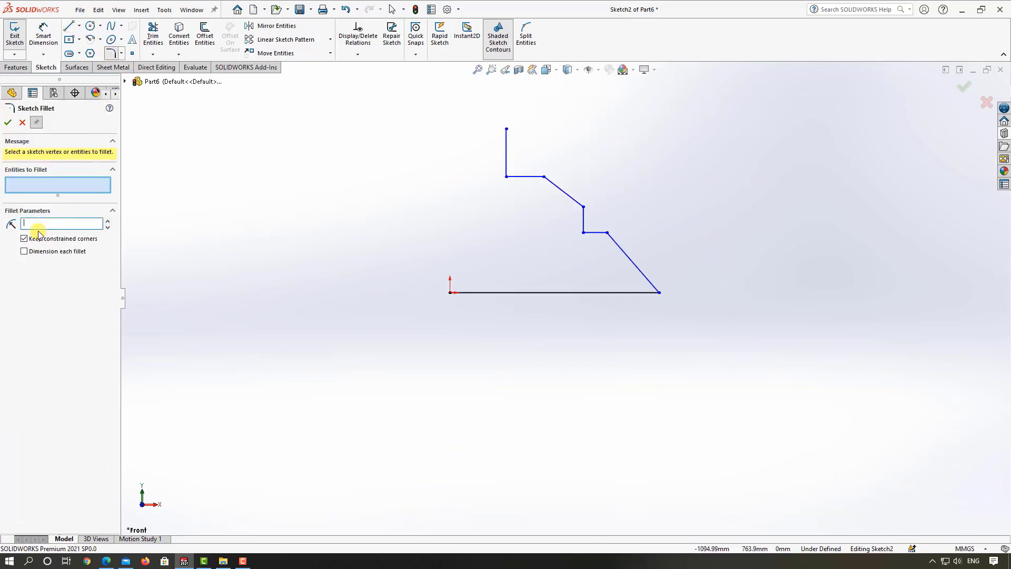
click(660, 292)
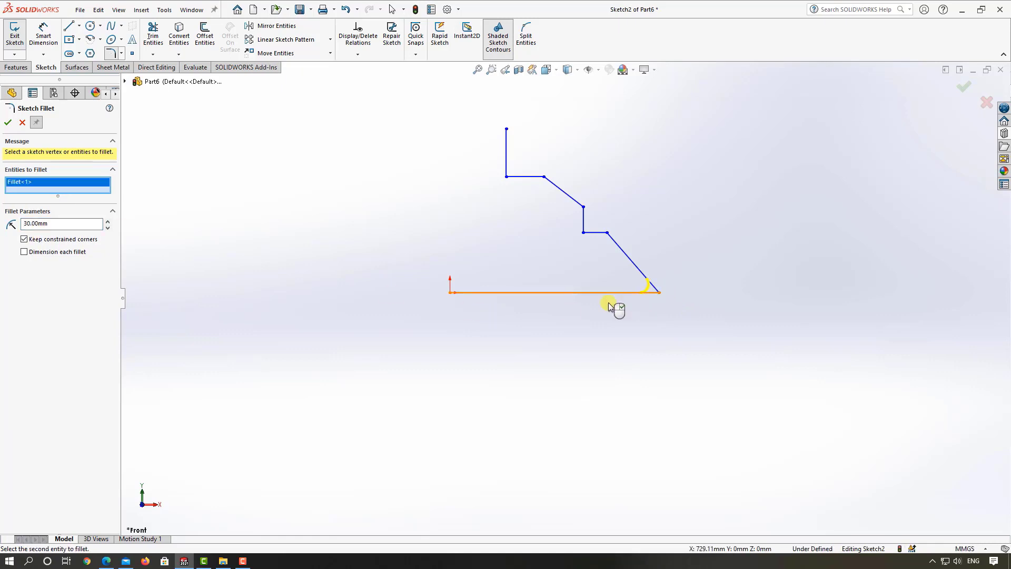
click(8, 122)
scroll(582, 264, down, 3)
scroll(694, 314, up, 2)
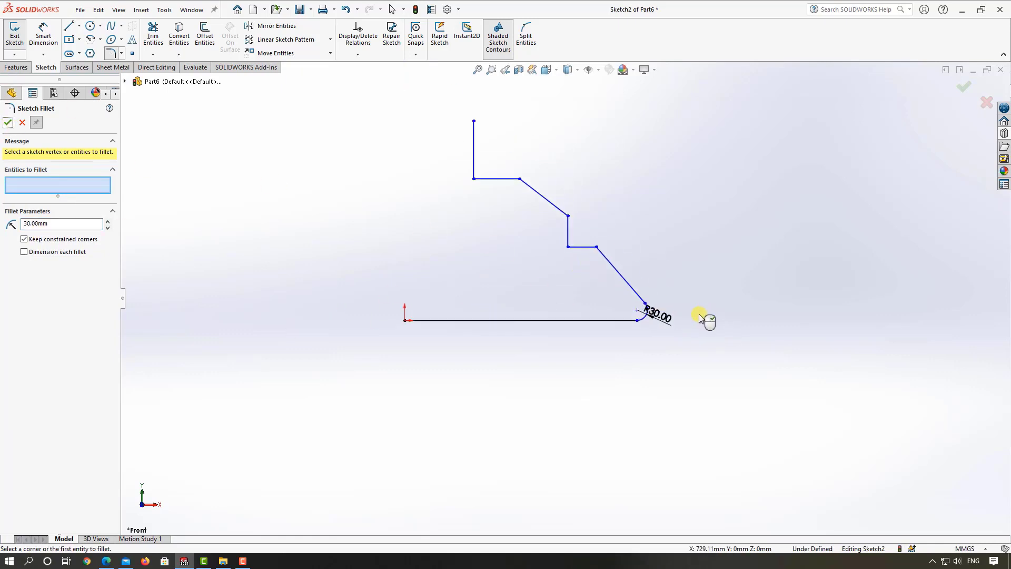
key(Escape)
Step: Move the corners of both profile steps and the free end of the top vertical line down to flatten the profile
drag(597, 247, 579, 251)
drag(568, 216, 562, 236)
drag(520, 179, 511, 214)
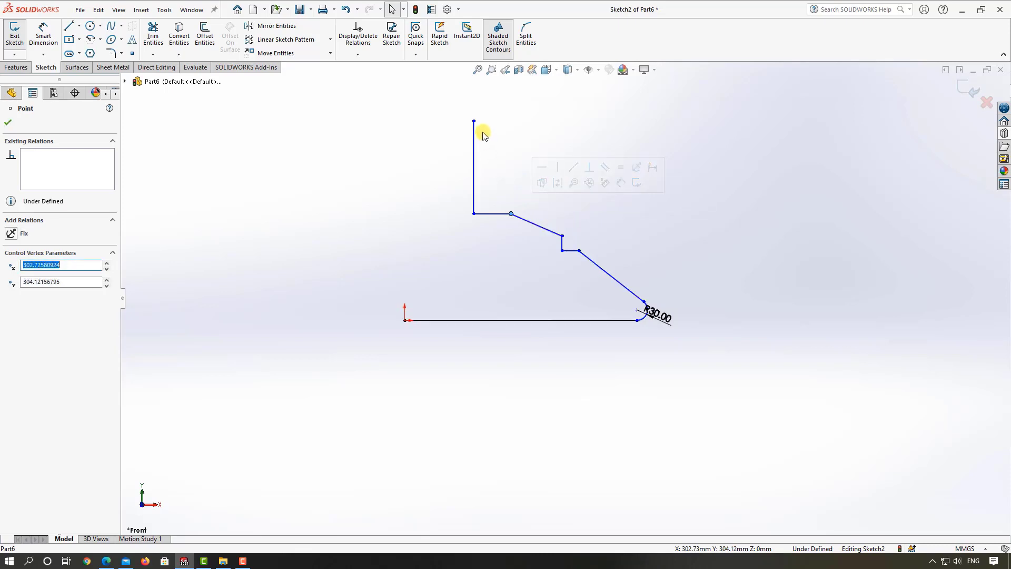
drag(474, 121, 469, 158)
key(Escape)
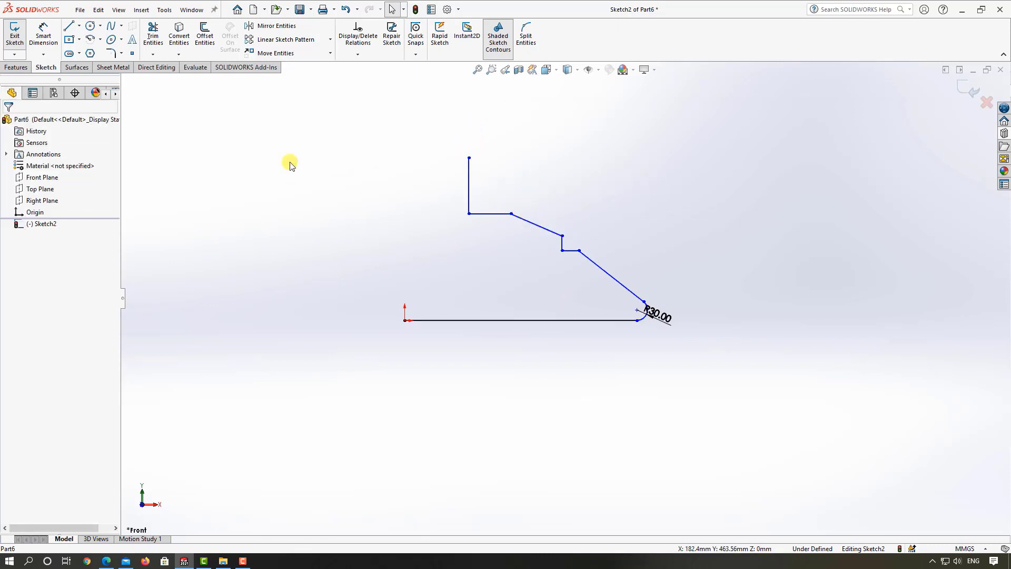
Step: Sketch a vertical centerline about 70 mm long downward from the outermost point of the fillet arc, tangent to the arc
click(79, 26)
click(95, 50)
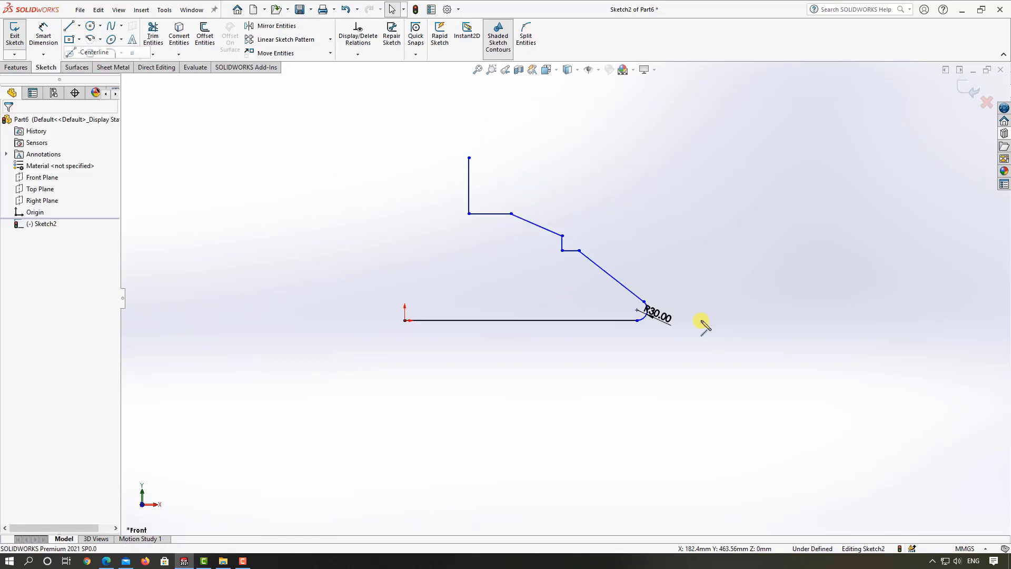
scroll(658, 322, down, 3)
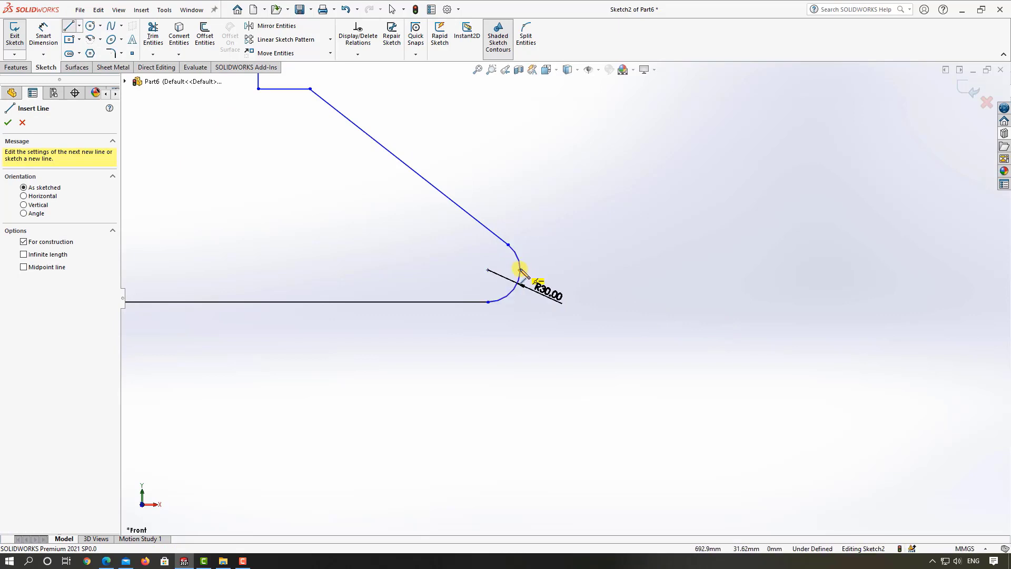
click(520, 271)
click(521, 346)
key(Escape)
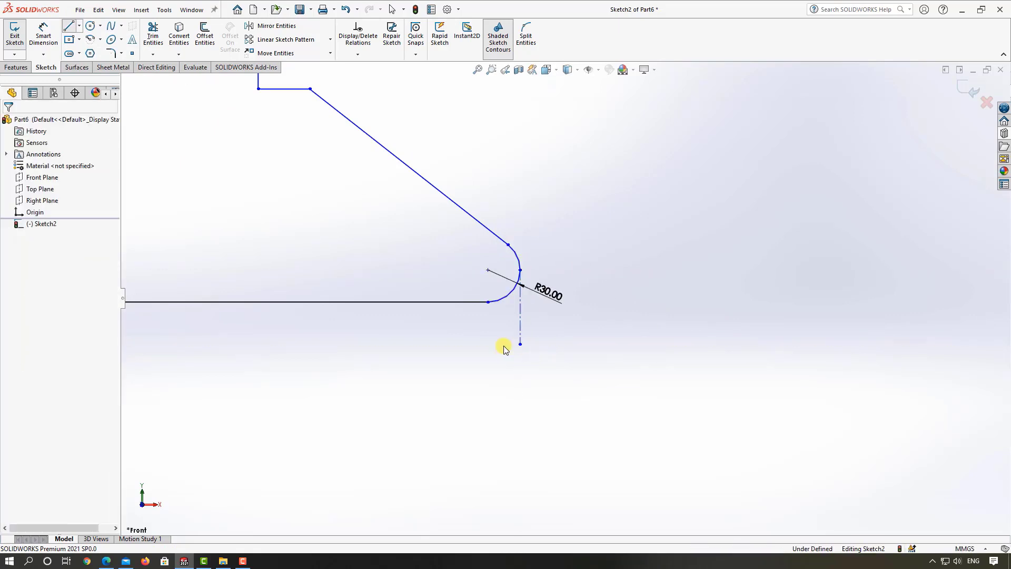
Step: Dimension the horizontal distance from the origin to the vertical centerline as 300 mm
scroll(595, 281, up, 3)
click(43, 34)
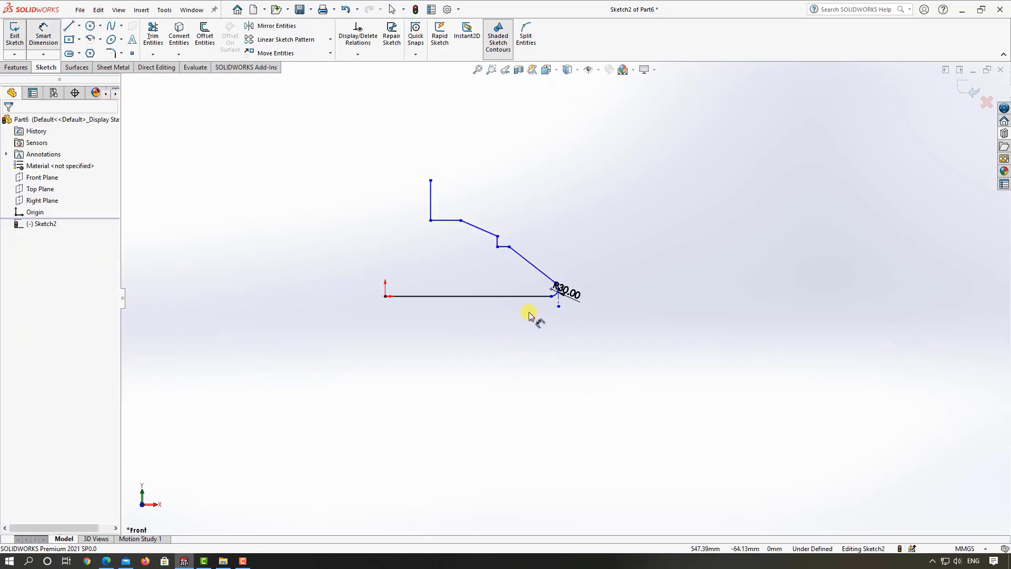
click(557, 304)
click(385, 296)
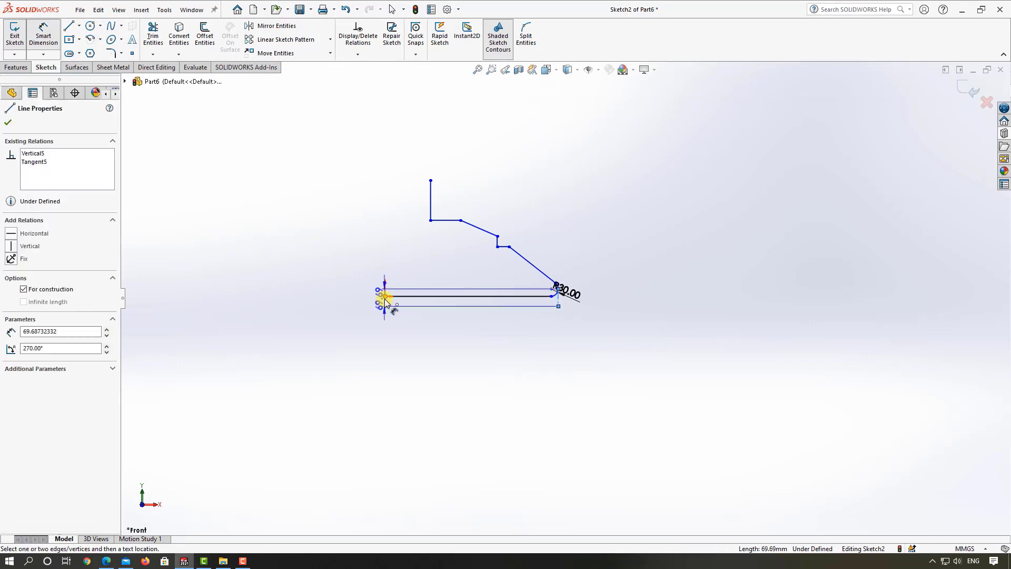
click(404, 350)
text(600)
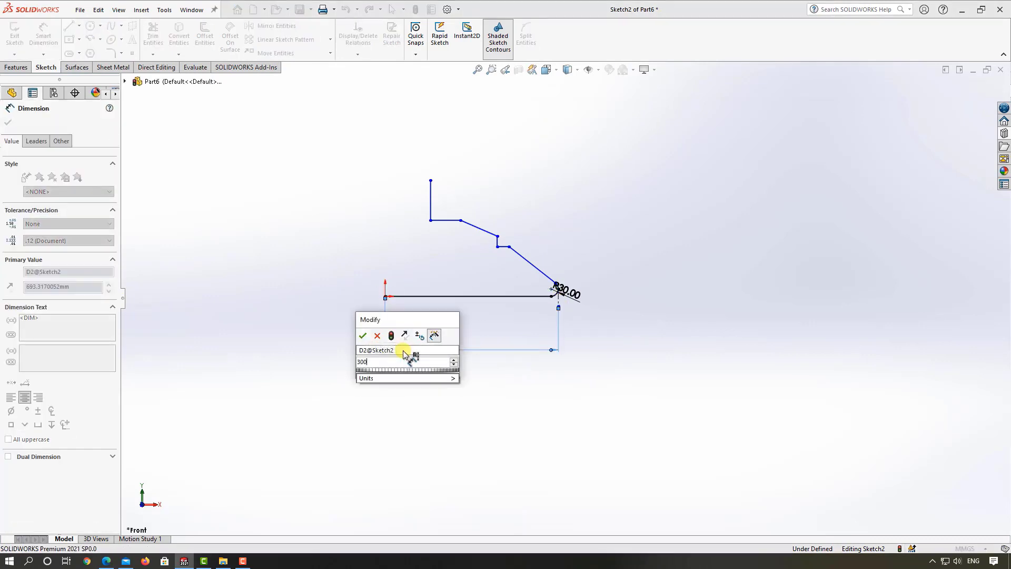
key(Return)
scroll(435, 226, down, 4)
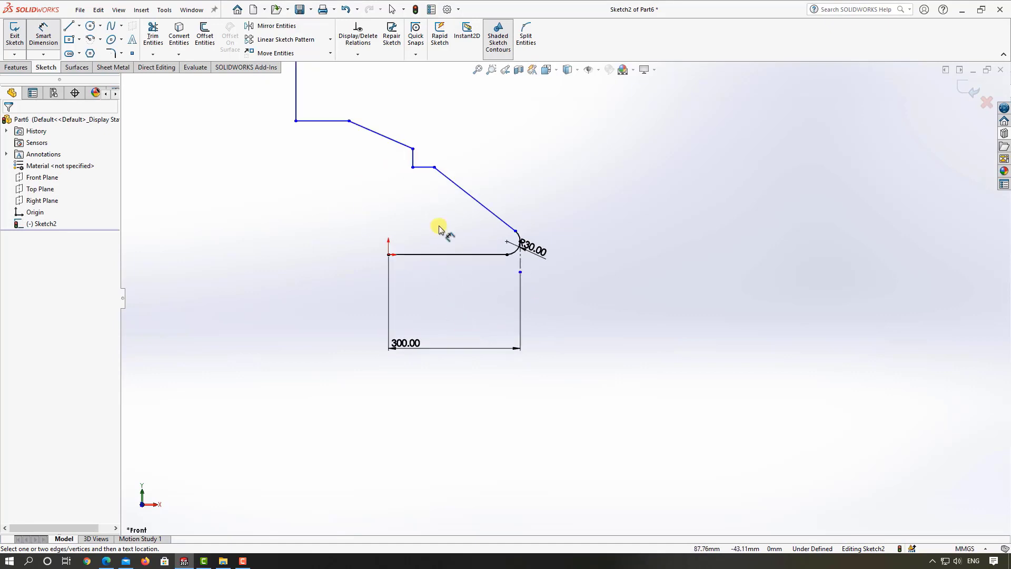
key(Escape)
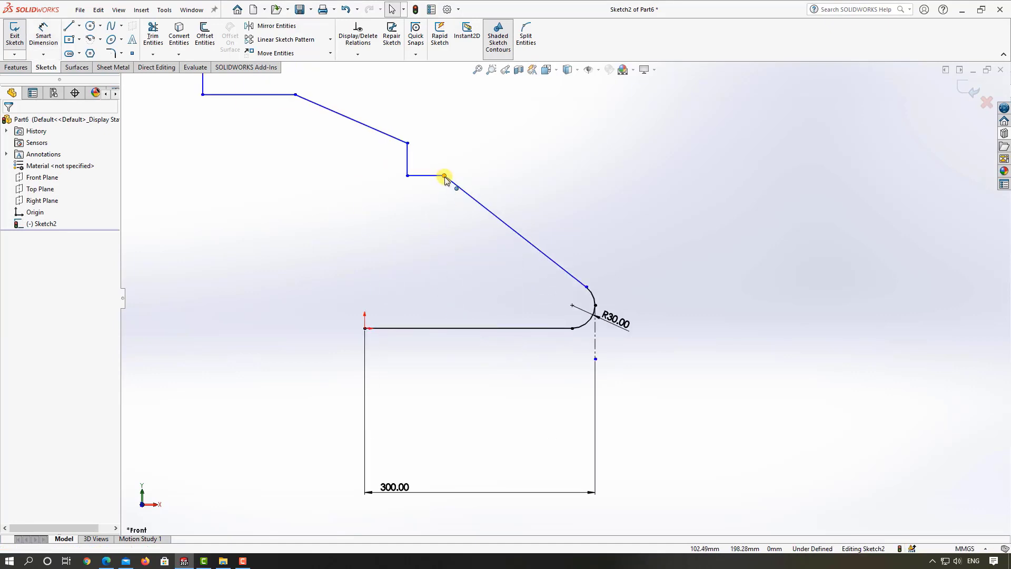
Step: Move the lower step's outer corner, the top of its vertical line and the upper step's outer corner toward the fillet, compacting the profile
drag(444, 176, 526, 227)
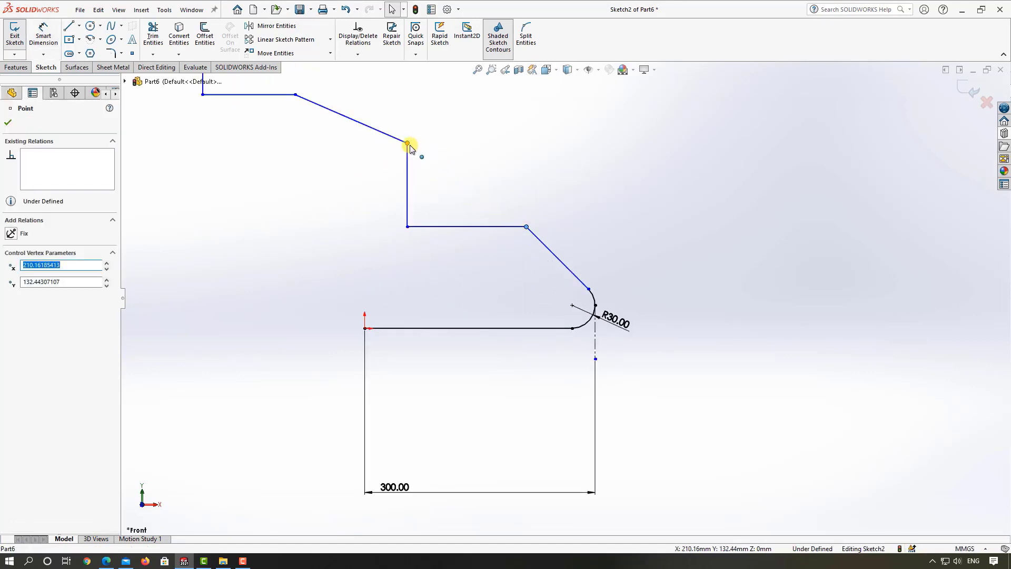
drag(409, 144, 492, 201)
scroll(490, 210, up, 3)
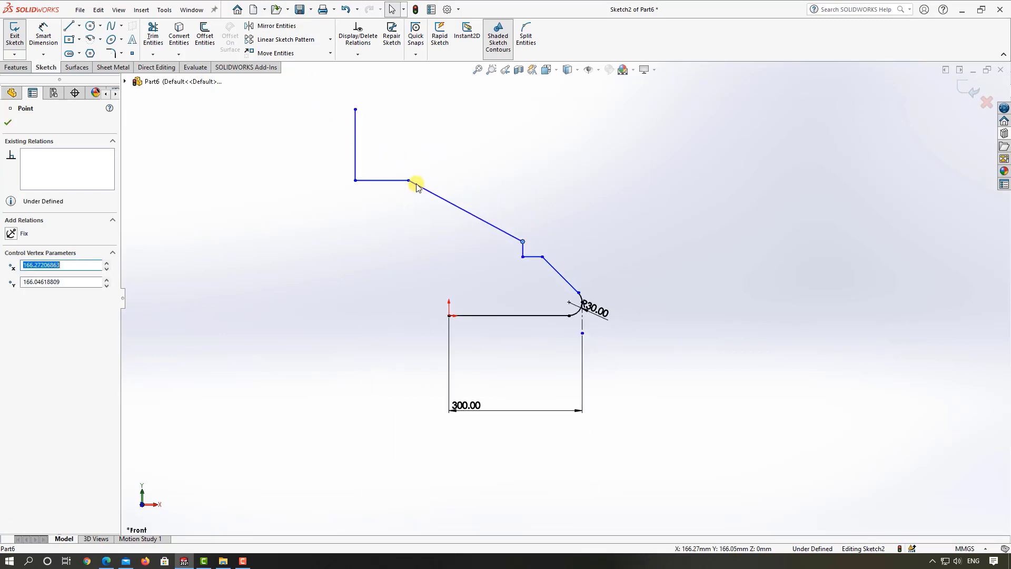
mouse_move(409, 182)
mouse_down()
mouse_move(498, 219)
mouse_move(355, 218)
mouse_move(482, 219)
mouse_up()
click(477, 246)
Step: Dimension the height between the base line and the lower step's horizontal line as 70 mm
scroll(495, 257, down, 4)
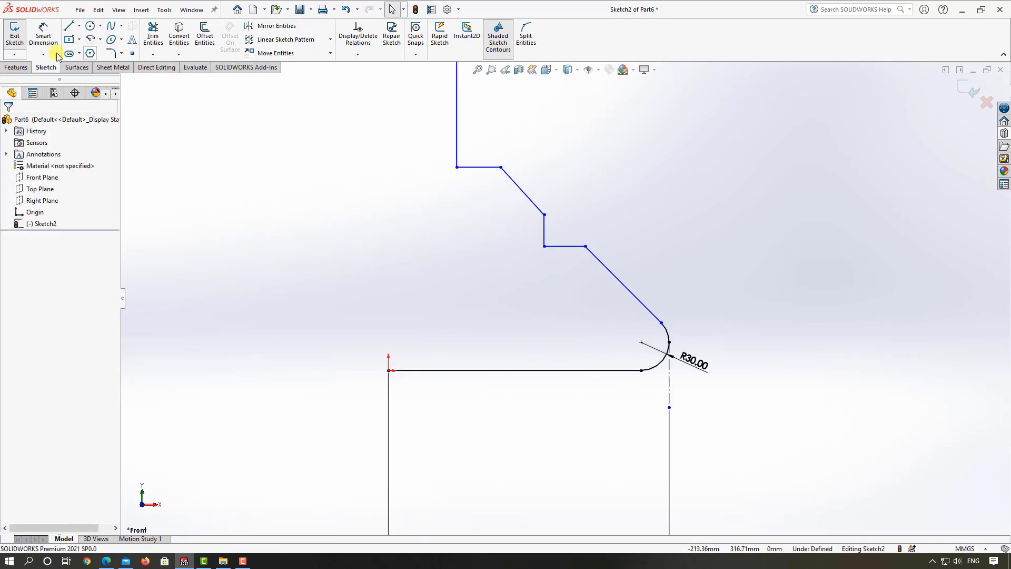
click(44, 34)
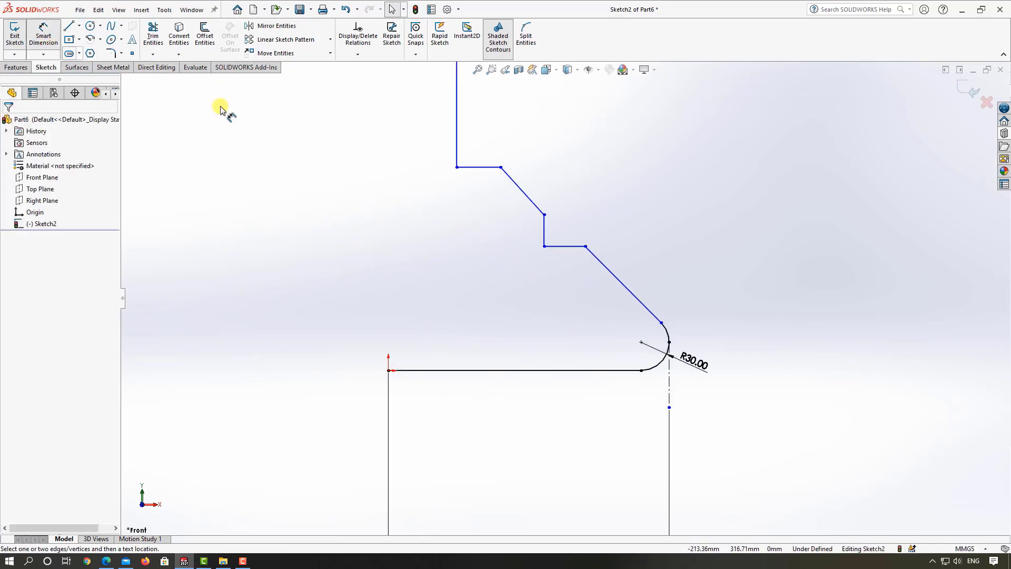
click(548, 370)
click(508, 351)
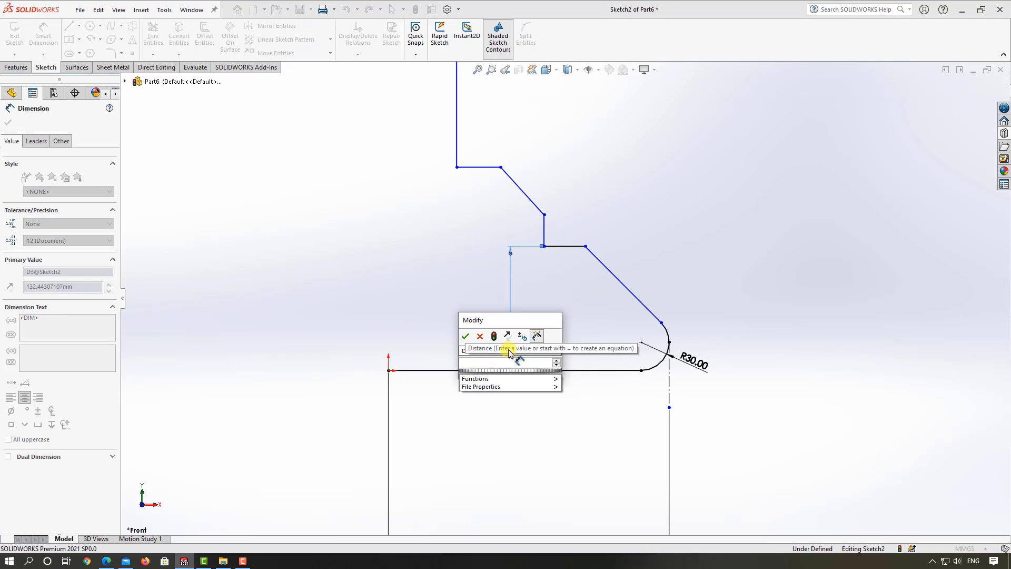
text(70)
key(Return)
key(Escape)
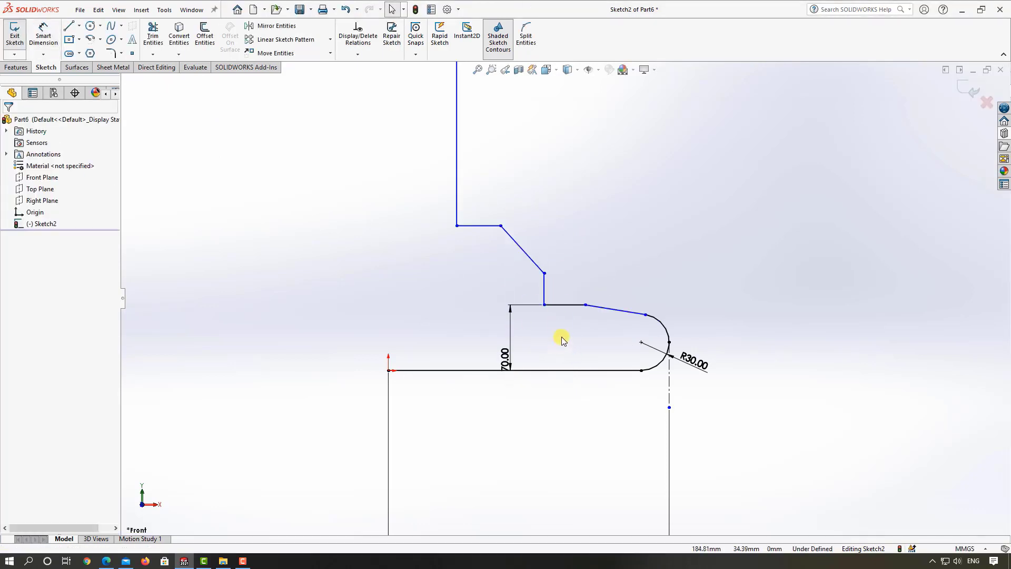
scroll(570, 331, up, 2)
scroll(578, 311, down, 4)
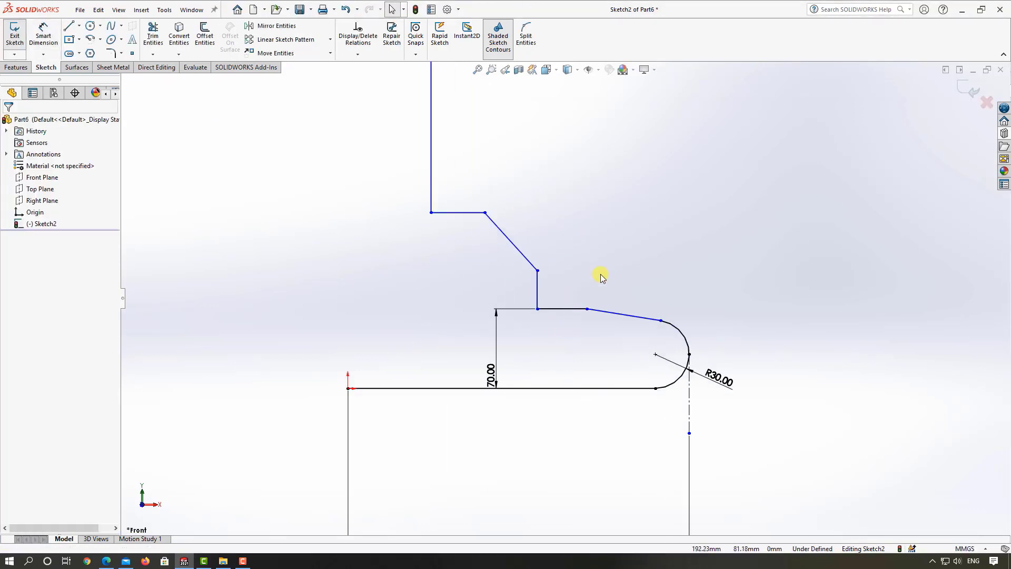
click(609, 316)
ctrl+click(520, 254)
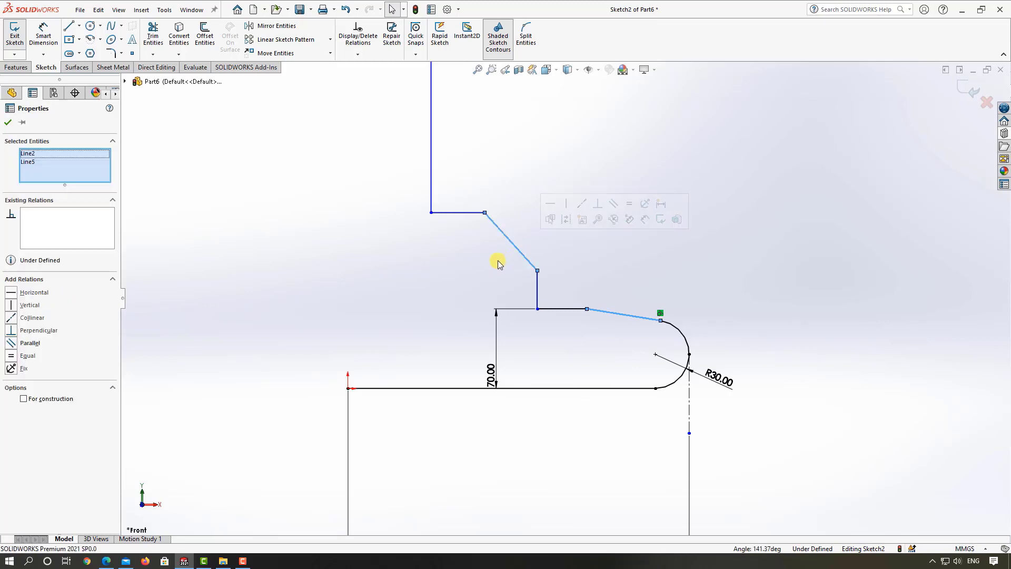
click(232, 342)
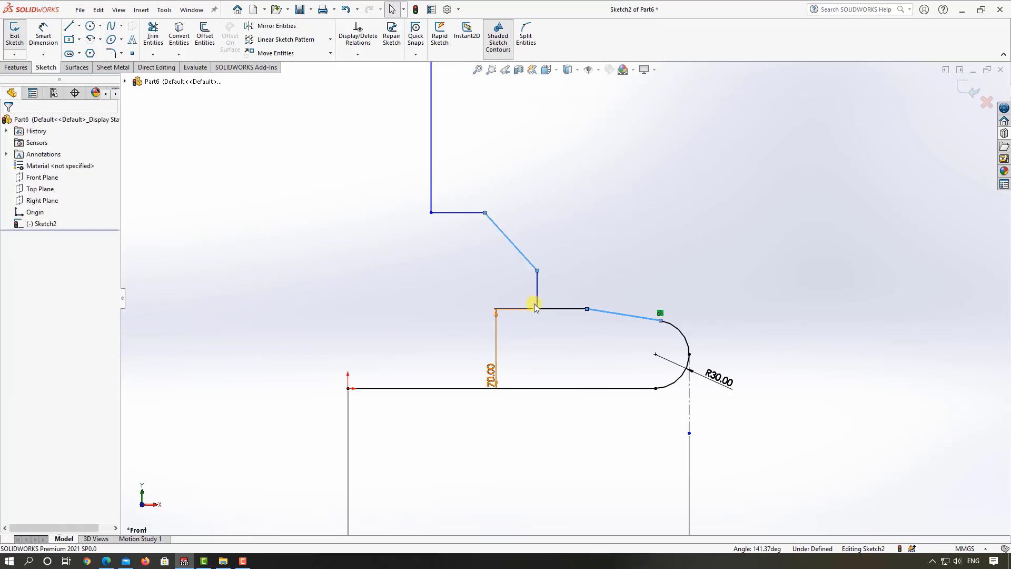
Step: Extend the lower step's horizontal line outward to above the fillet arc's center, and make the two slanted lines collinear
drag(660, 322, 657, 353)
click(599, 345)
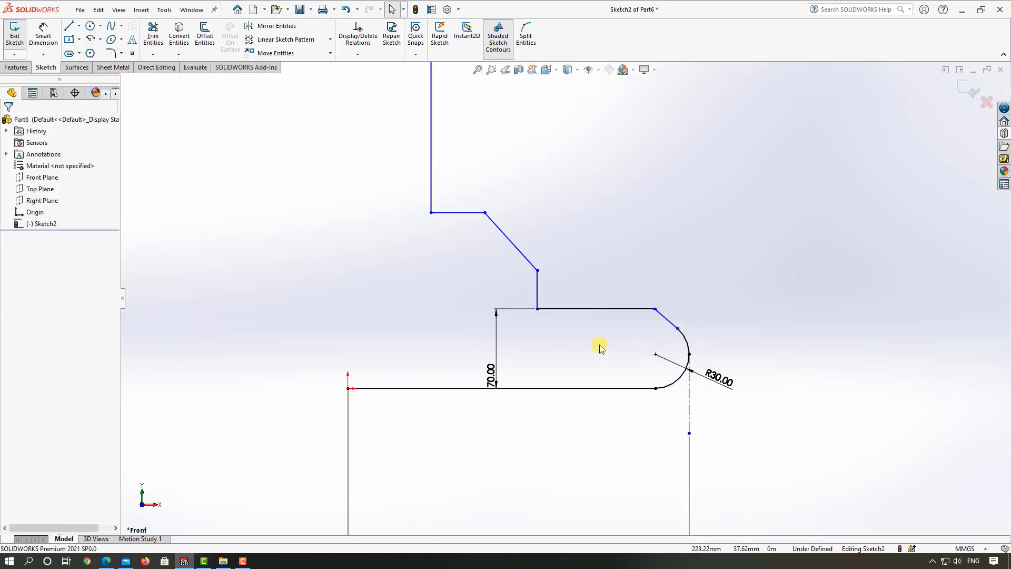
click(517, 249)
ctrl+click(669, 322)
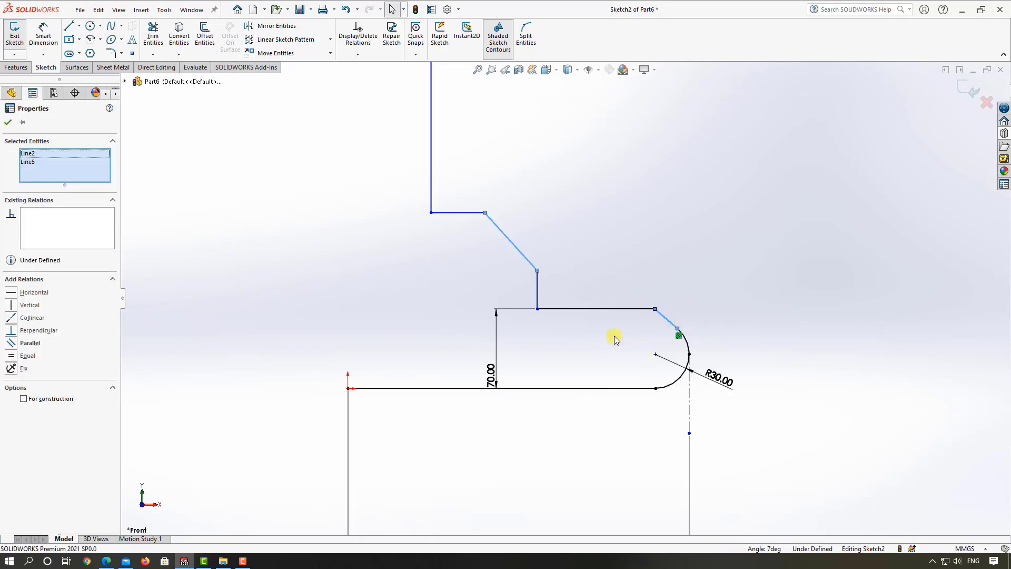
click(32, 318)
click(409, 289)
key(f)
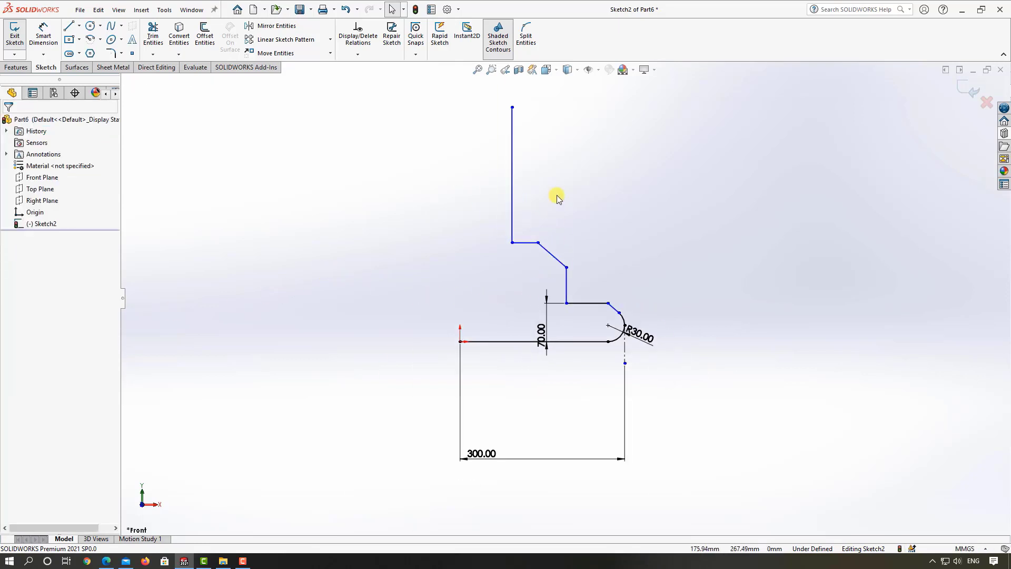
Step: Shorten the top vertical line by moving its free end down, and try moving the lower step's outer corner
scroll(556, 195, down, 3)
scroll(586, 361, up, 3)
scroll(589, 368, down, 1)
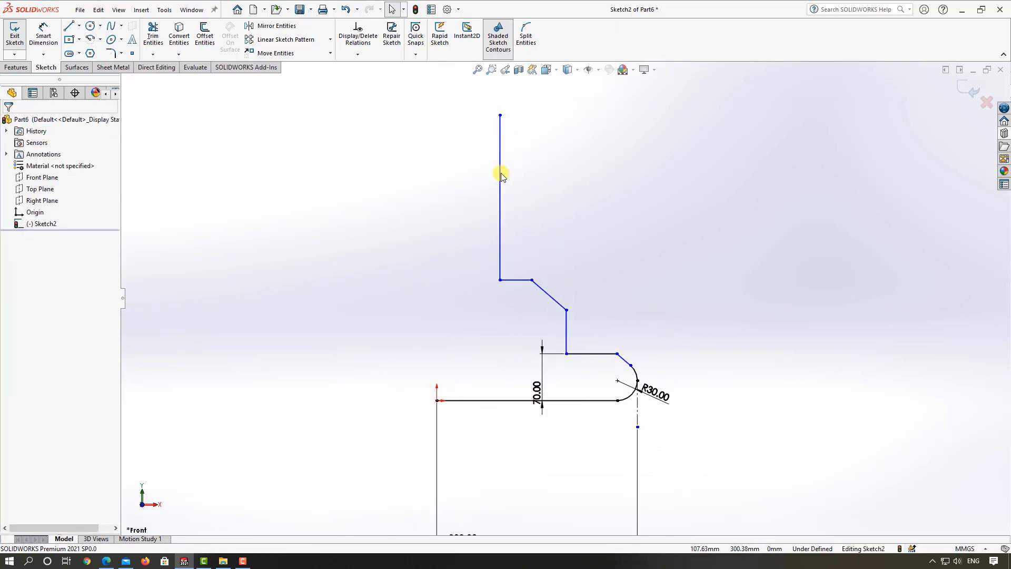
drag(500, 122, 509, 258)
scroll(610, 350, down, 2)
drag(617, 343, 618, 321)
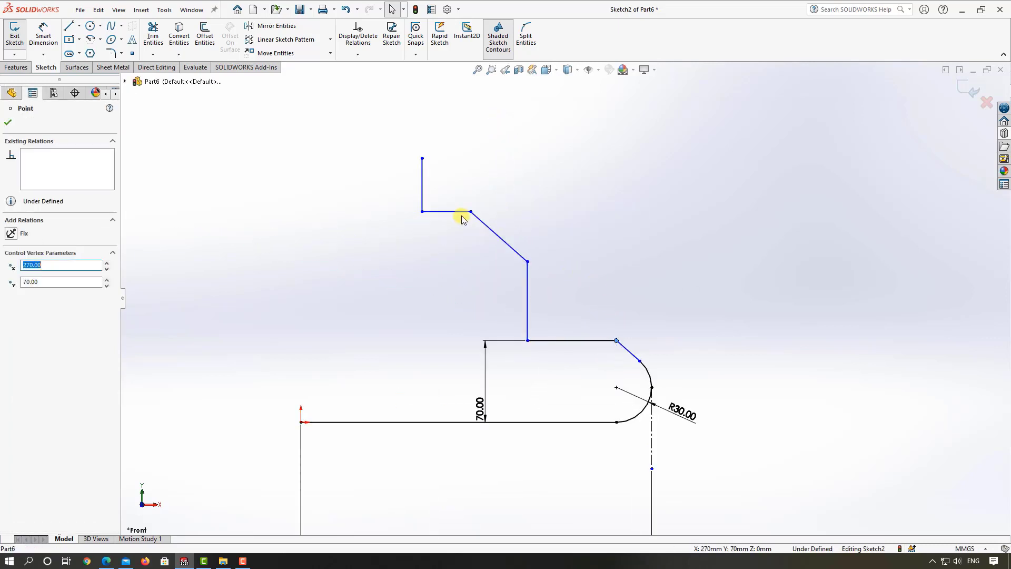
click(523, 259)
click(504, 256)
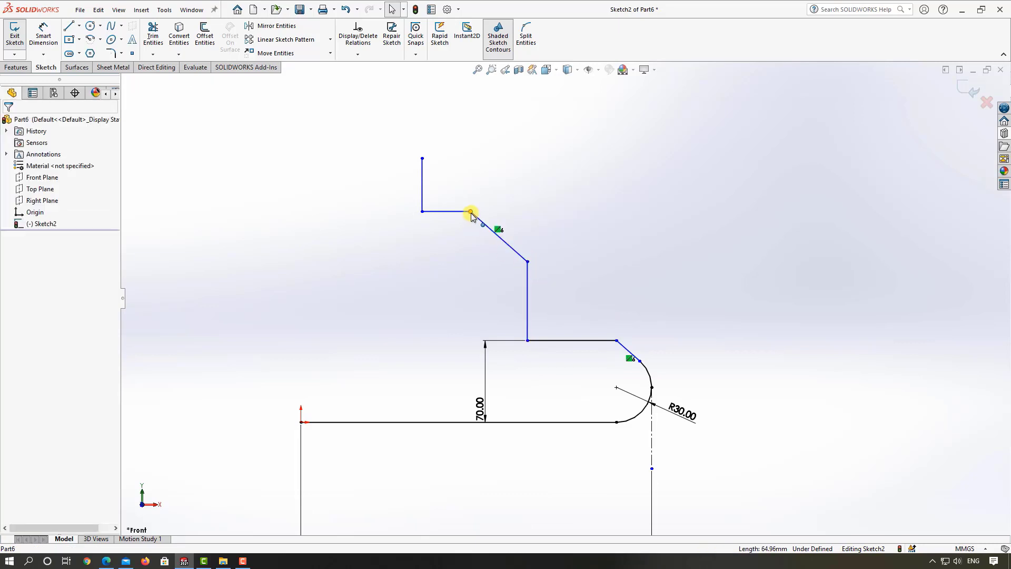
Step: Reshape the profile by raising the top vertical line's free end, lowering the lower step's upper corner, and moving the upper step's inner corner past the origin
drag(471, 213, 384, 91)
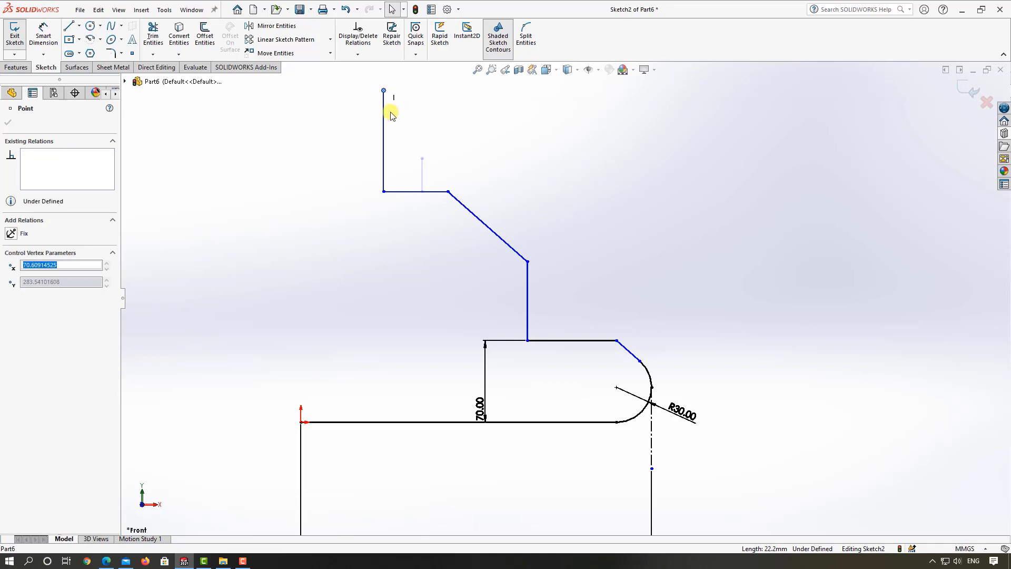
mouse_move(527, 262)
mouse_down()
mouse_move(537, 291)
mouse_move(528, 320)
mouse_move(539, 308)
mouse_up()
drag(385, 196, 273, 193)
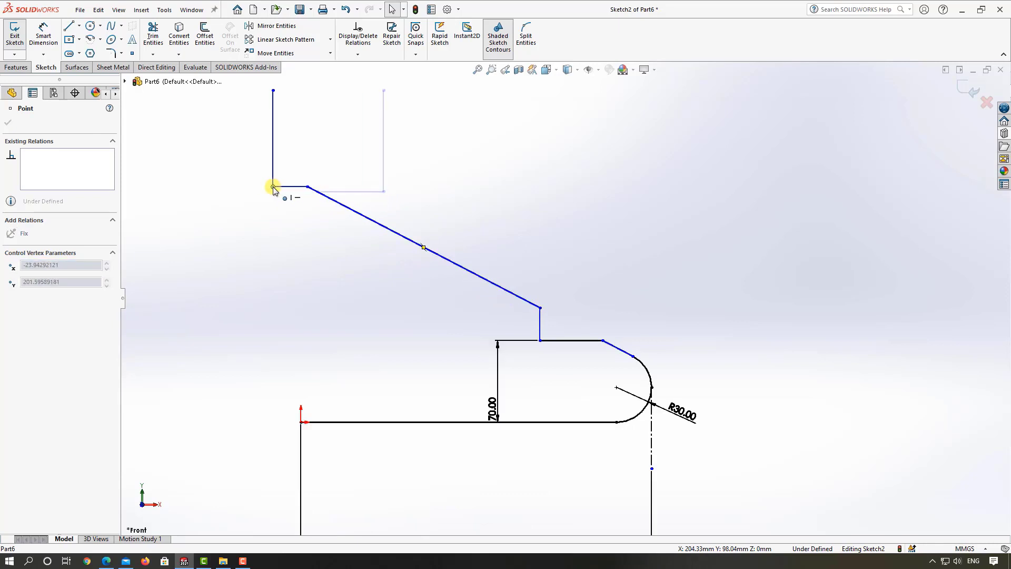
click(443, 316)
scroll(519, 335, down, 3)
scroll(574, 335, up, 3)
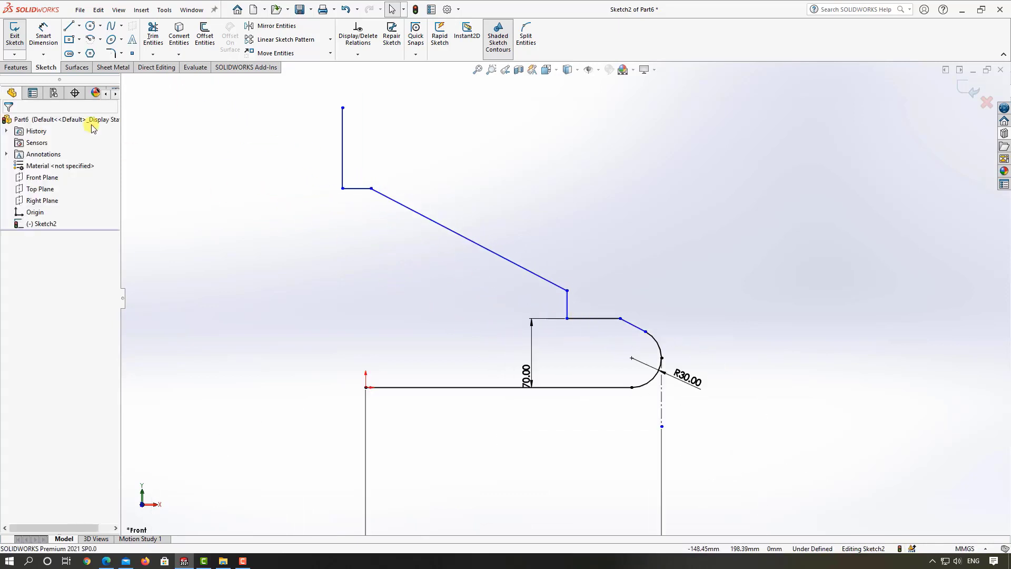
Step: Add 10 mm sketch fillets to the lower step's outer corner, its inner corner, and the corner at the upper slanted line's lower end
click(111, 53)
scroll(521, 321, down, 3)
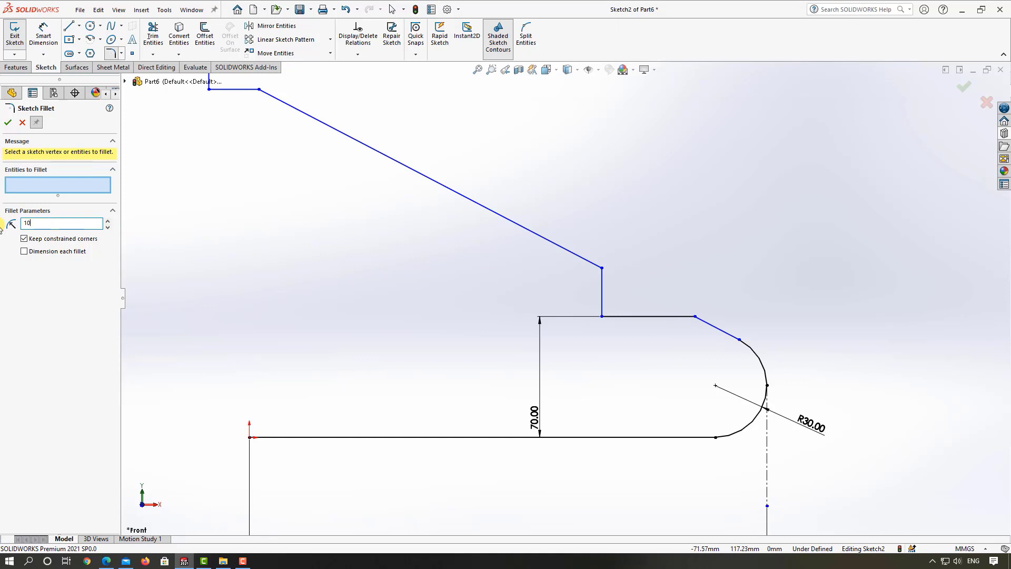
click(695, 317)
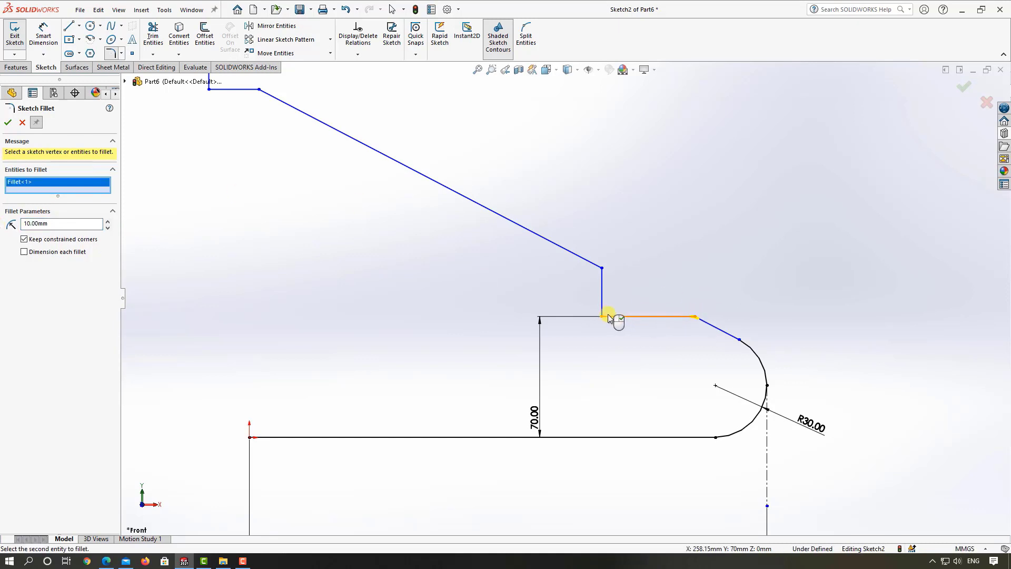
click(603, 315)
click(602, 269)
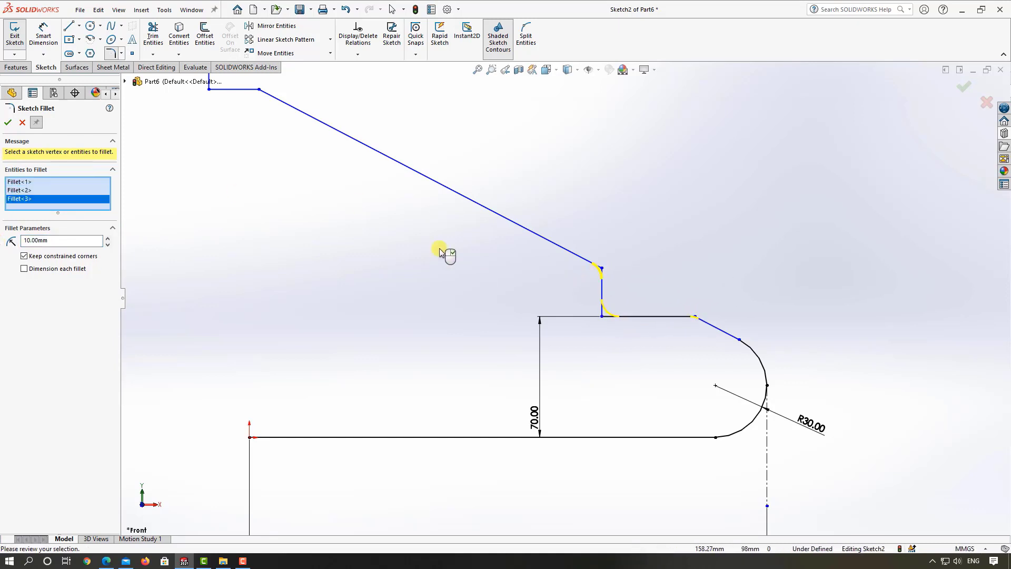
click(8, 122)
Step: Add a 10 mm sketch fillet between the top vertical line and the upper step's horizontal line
scroll(509, 242, up, 5)
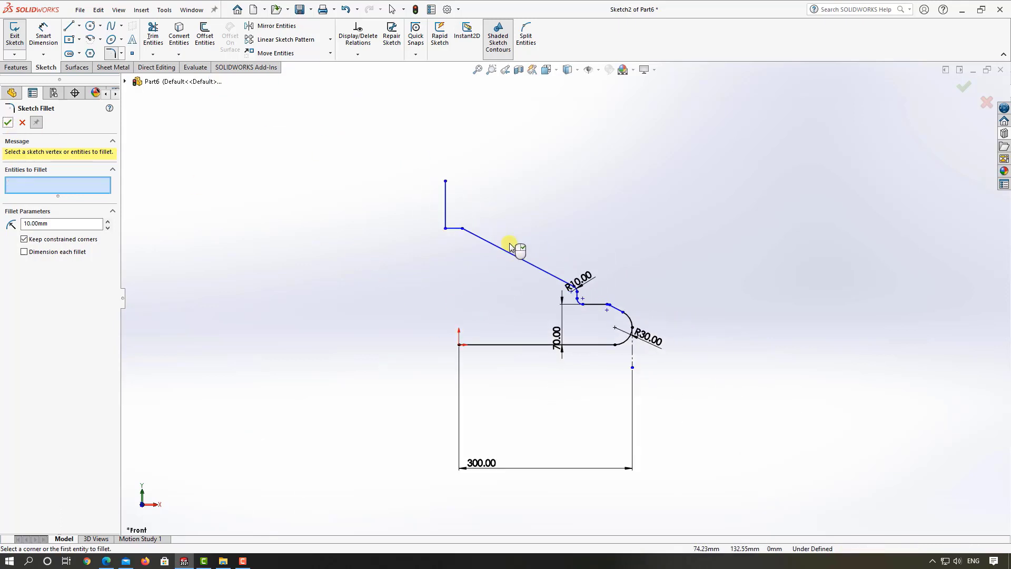
scroll(500, 227, down, 4)
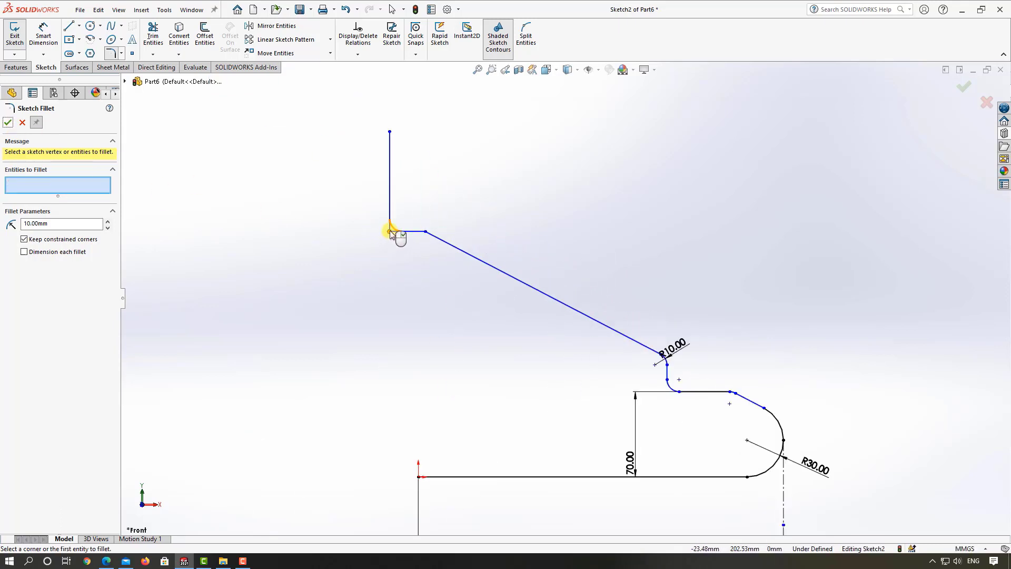
click(389, 231)
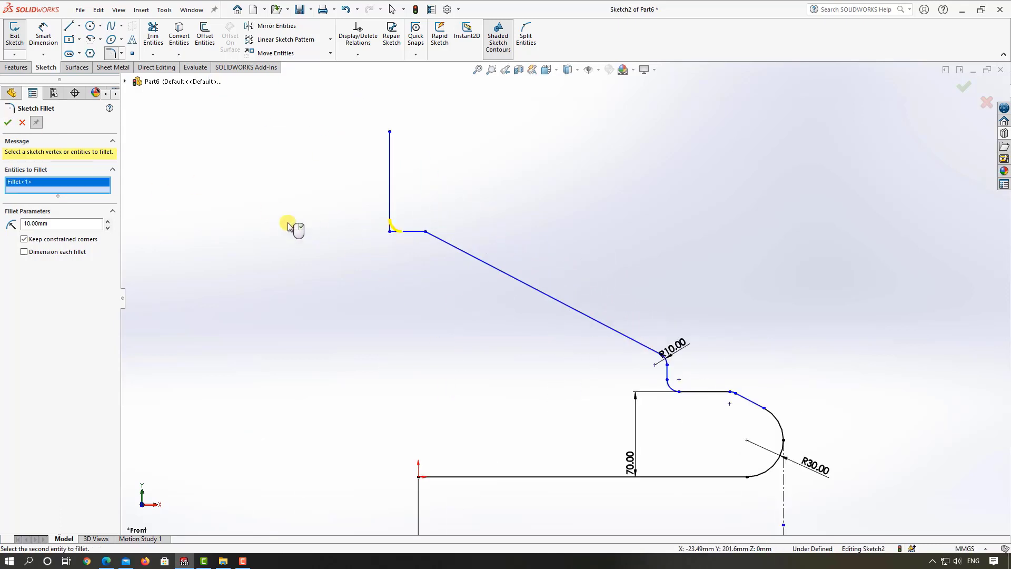
click(7, 125)
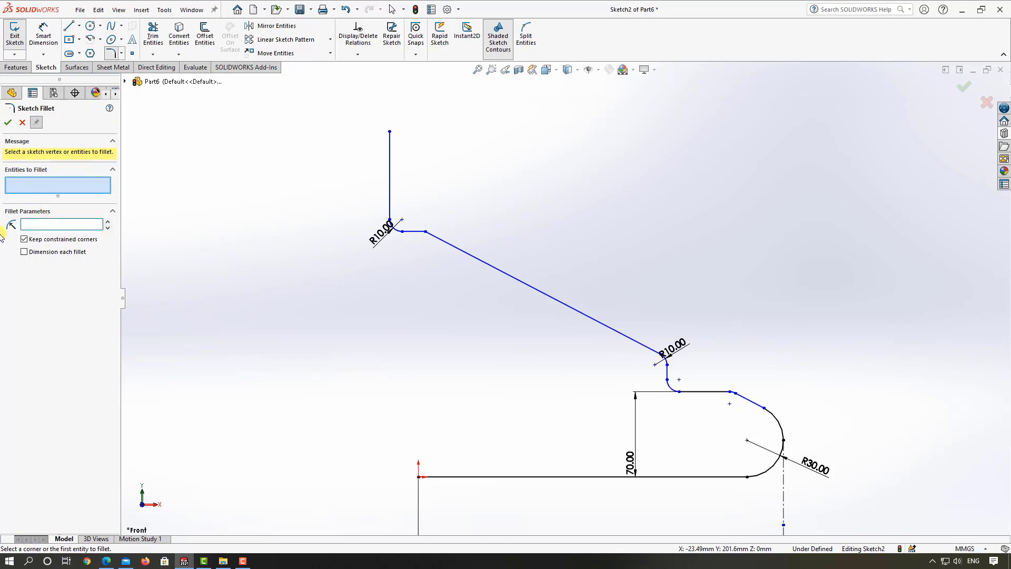
Step: Add a 20 mm sketch fillet between the upper step's horizontal line and the long slanted line
click(428, 234)
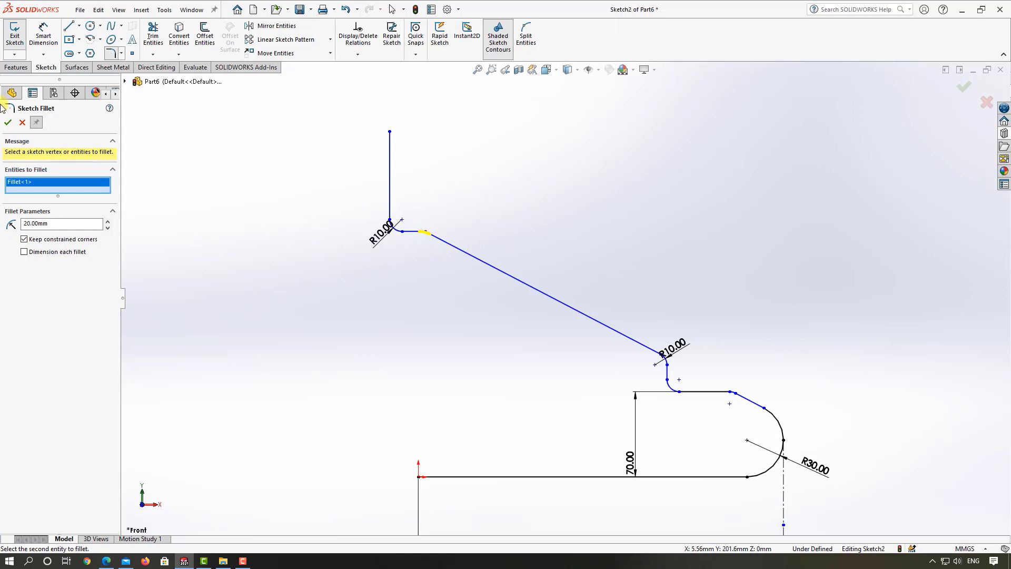
click(9, 126)
scroll(539, 352, up, 6)
scroll(580, 329, down, 1)
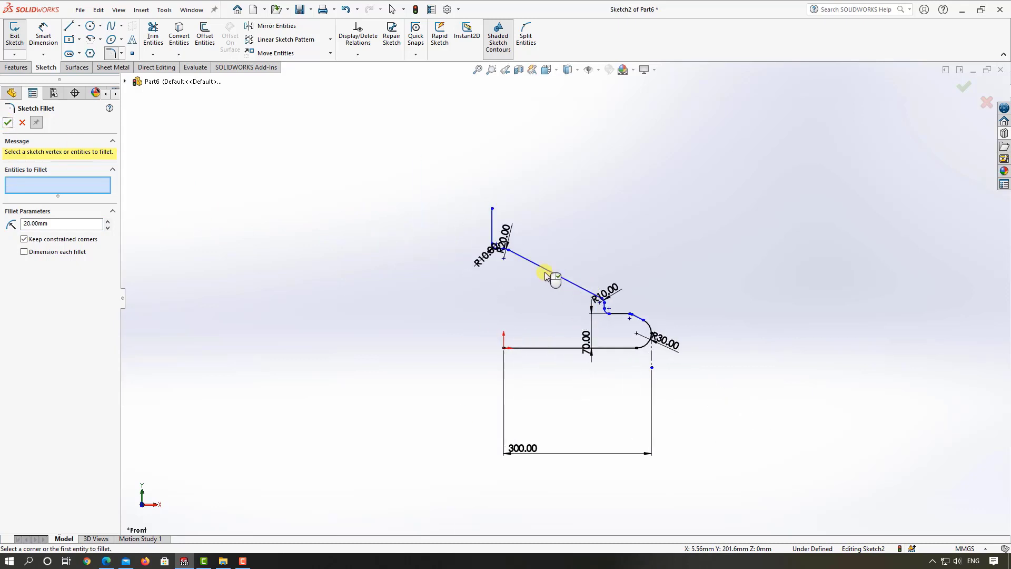
key(Escape)
Step: Move the upper step's outer corner and the top vertical line outward, onto the same side of the origin as the rest of the profile
scroll(519, 257, down, 3)
drag(506, 257, 589, 260)
drag(476, 219, 545, 211)
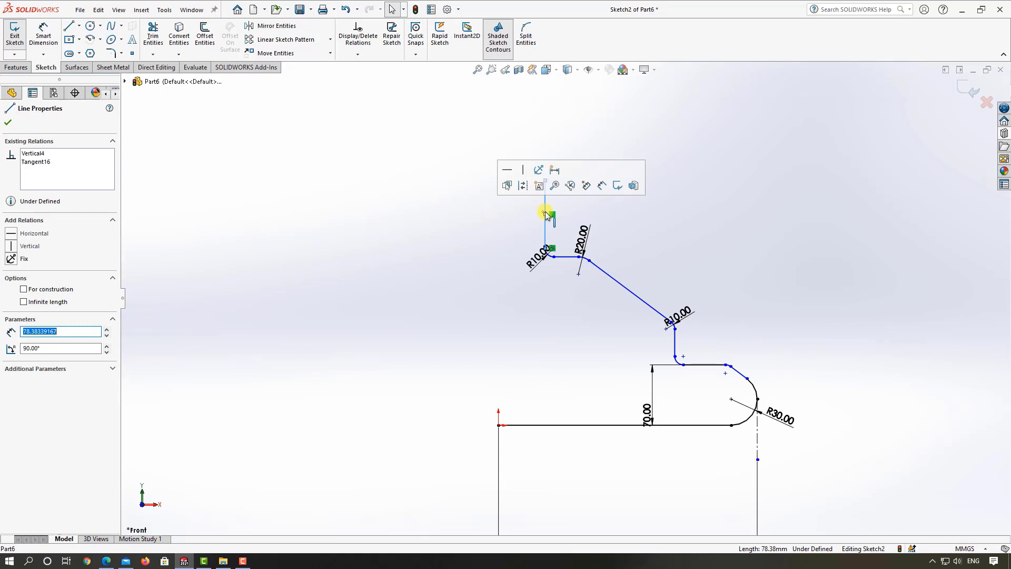
Step: Dimension the height between the base line and the upper step's horizontal line as 200 mm
click(44, 37)
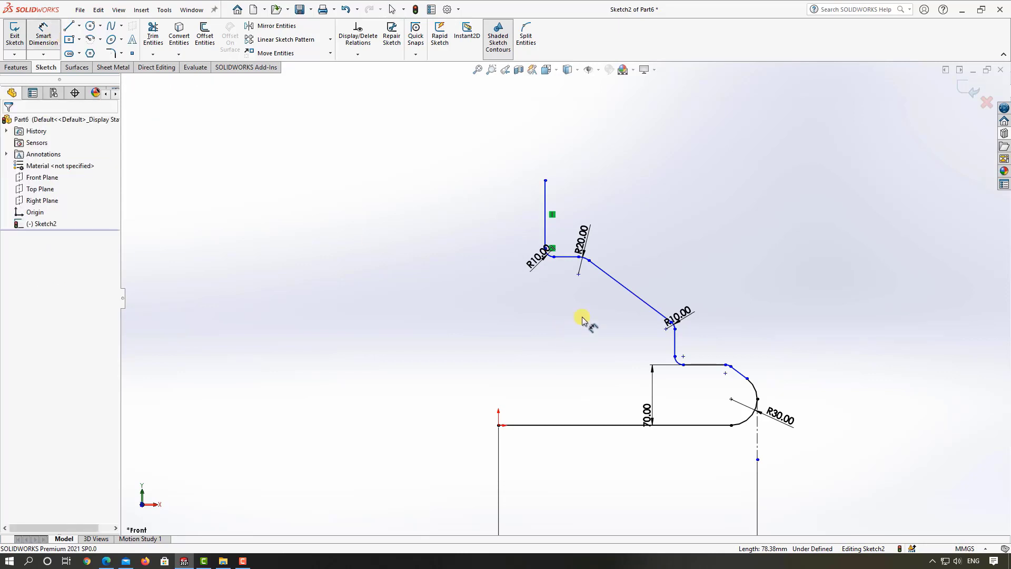
click(564, 261)
click(584, 425)
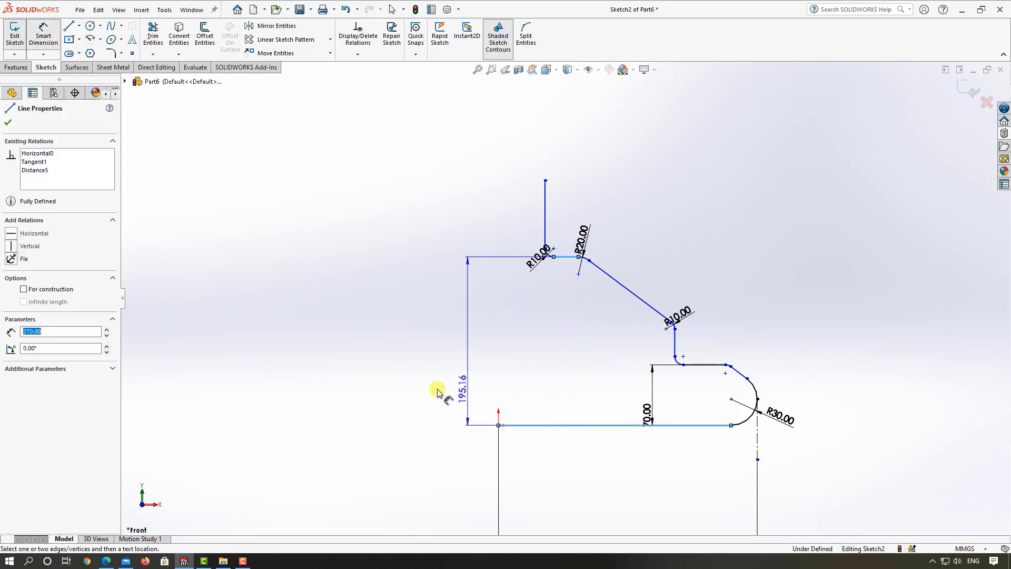
click(437, 389)
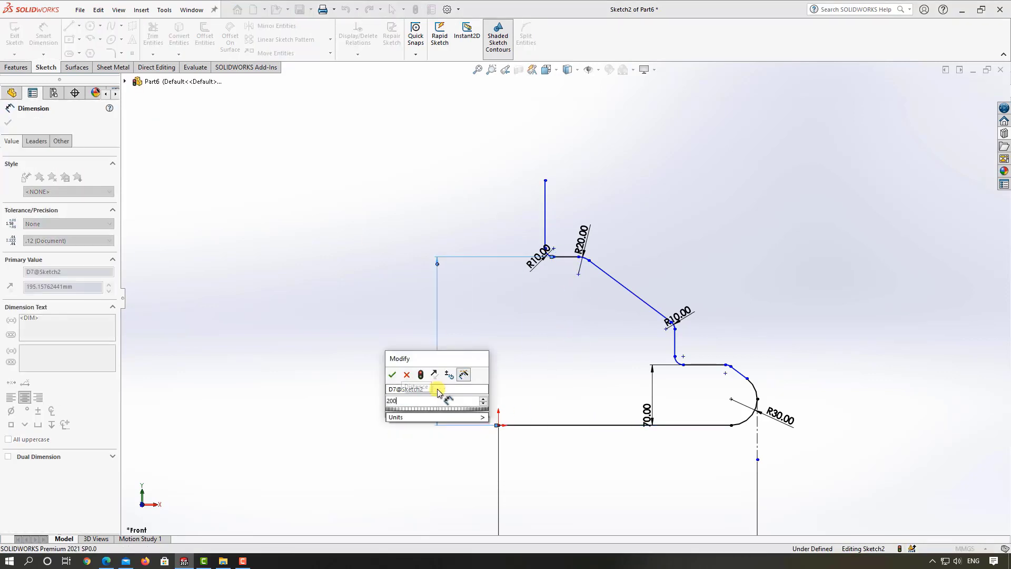
key(Return)
click(582, 313)
scroll(585, 310, up, 4)
scroll(591, 287, down, 5)
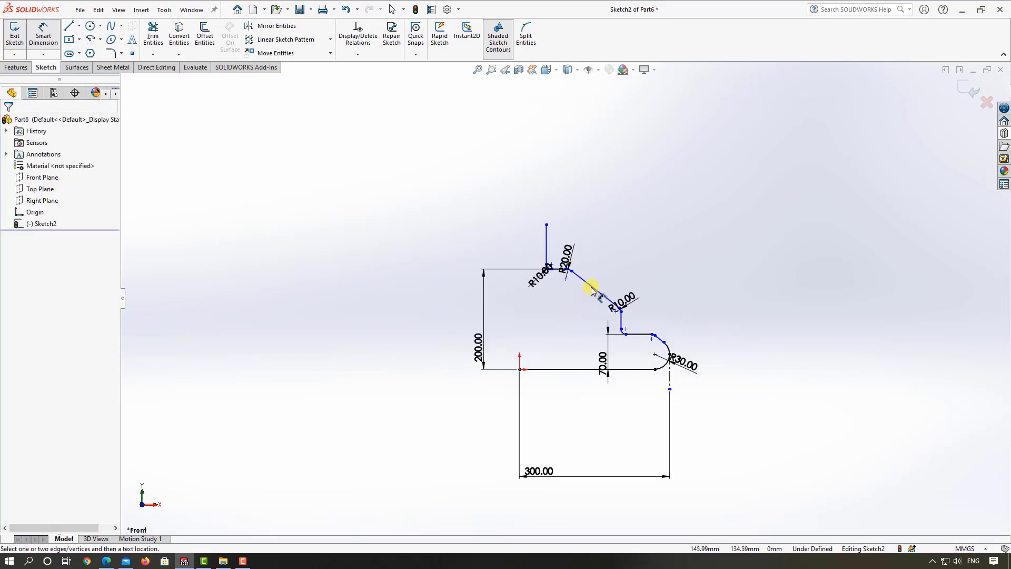
Step: Dimension the overall height from the base line to the top vertical line's free end as 260 mm
scroll(591, 289, up, 3)
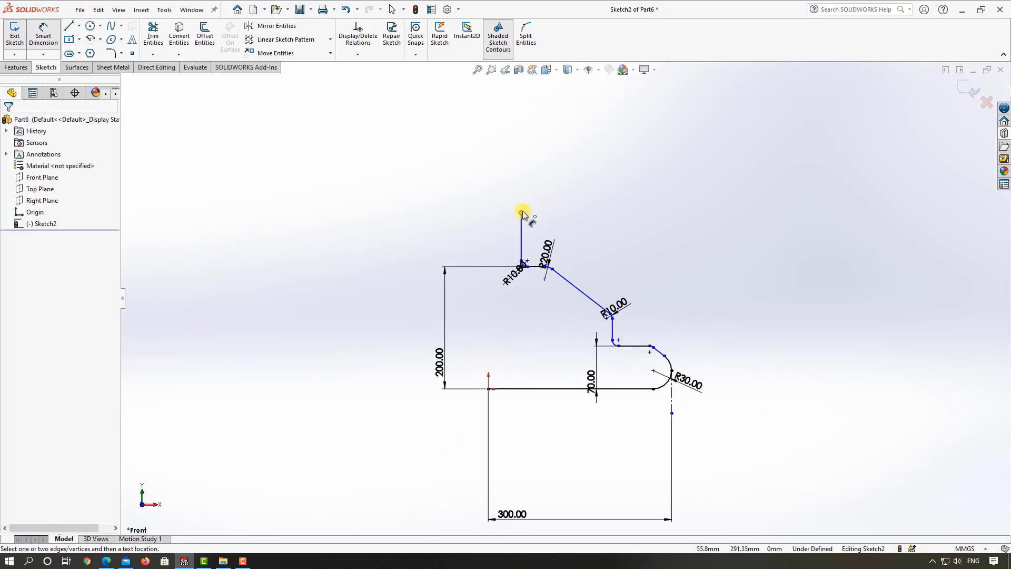
click(522, 213)
click(532, 388)
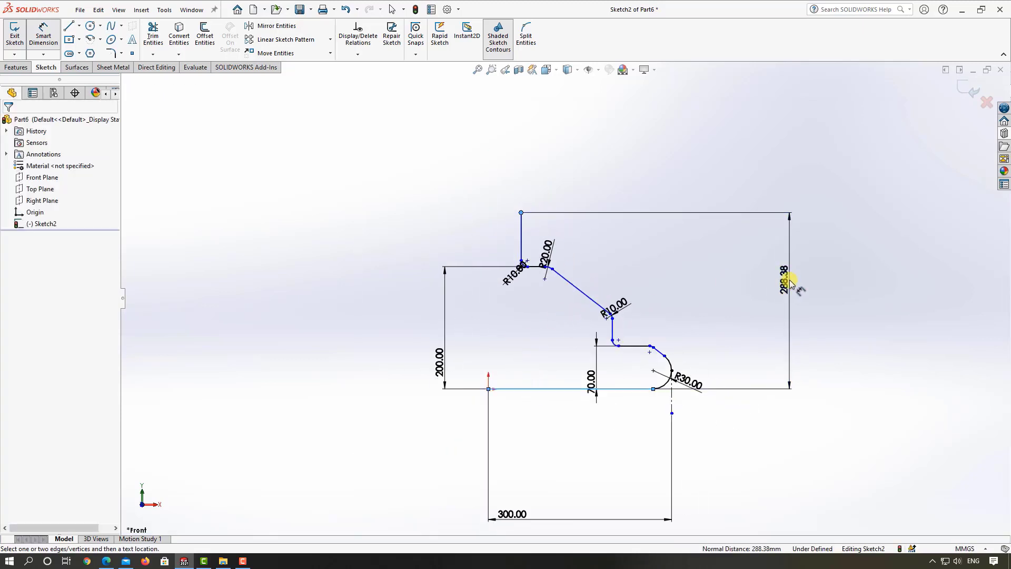
click(788, 279)
text(2)
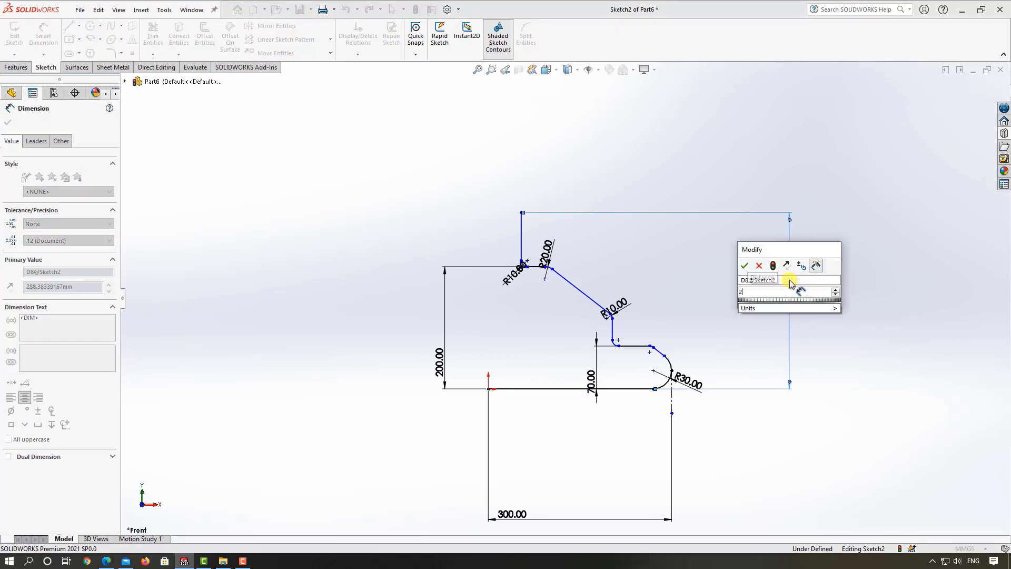
text(5)
key(BackSpace)
text(60)
key(Return)
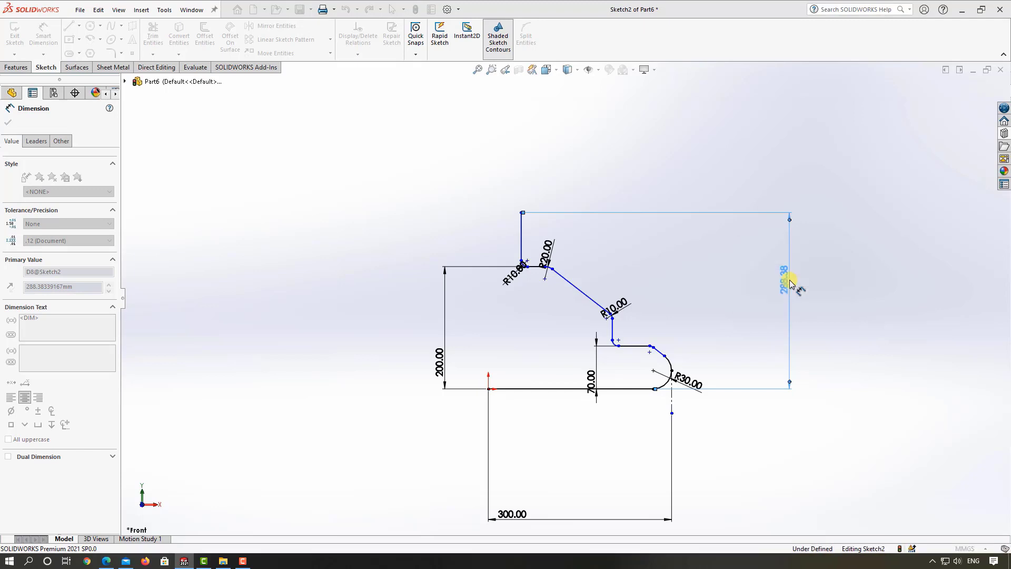
scroll(552, 374, down, 4)
scroll(708, 340, up, 4)
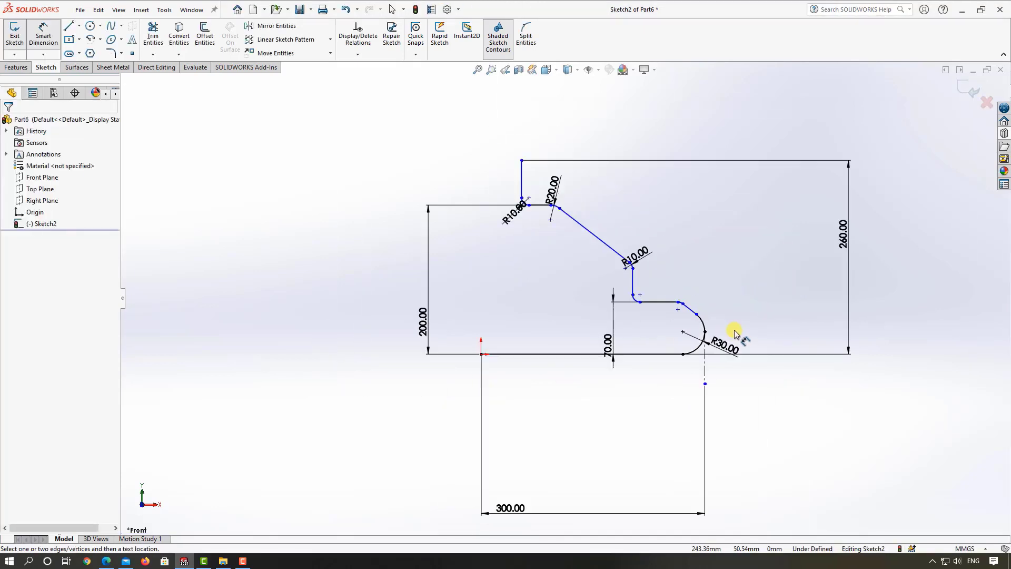
scroll(737, 324, down, 2)
scroll(570, 295, up, 3)
scroll(553, 284, down, 2)
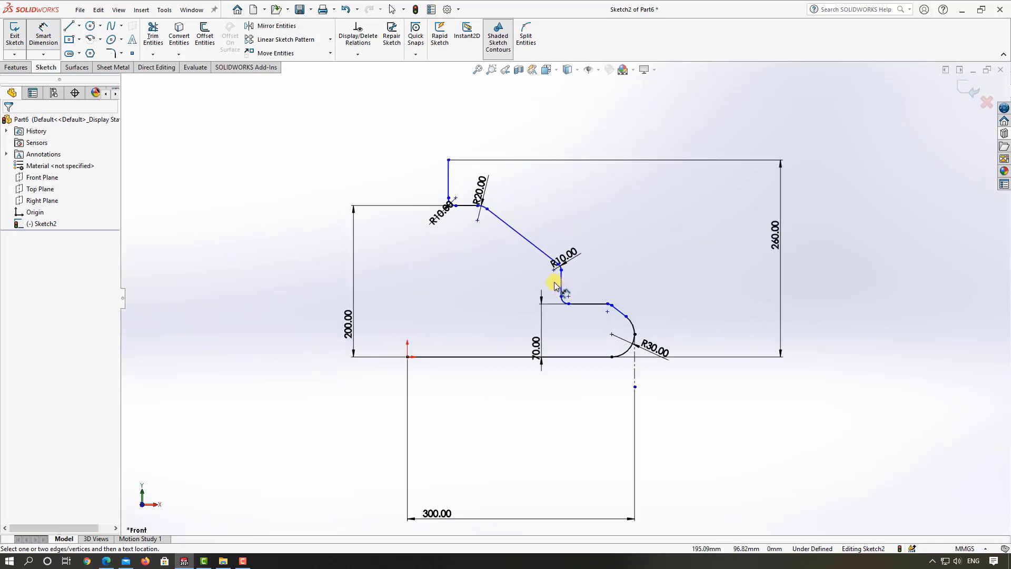
scroll(553, 285, up, 3)
scroll(506, 290, down, 3)
key(Escape)
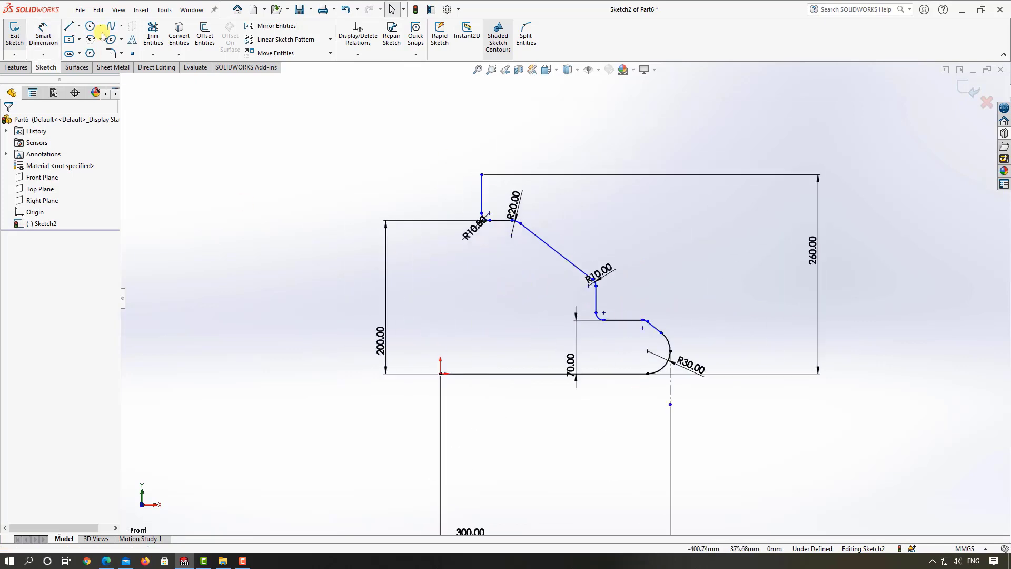
click(79, 27)
click(84, 52)
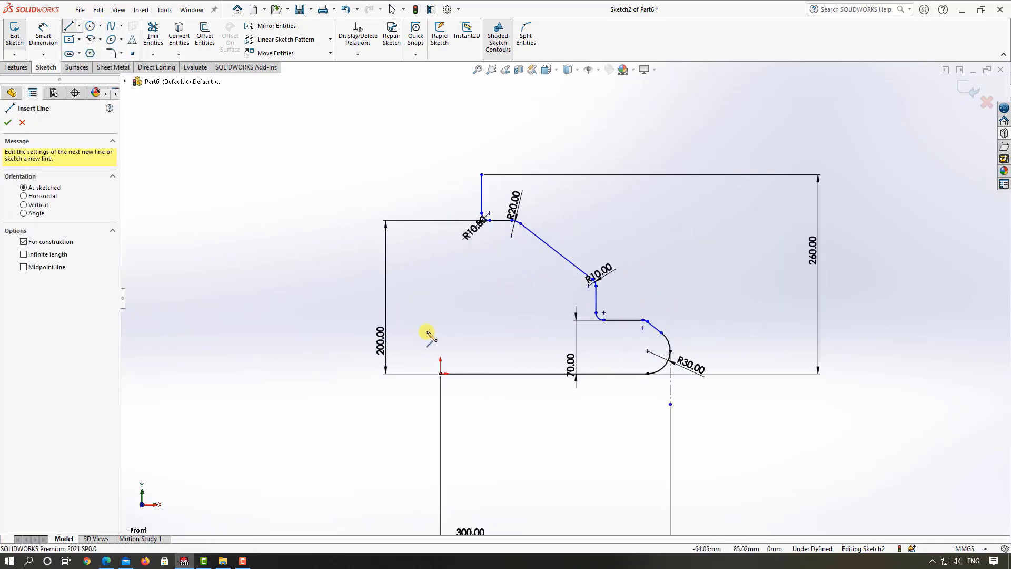
key(Escape)
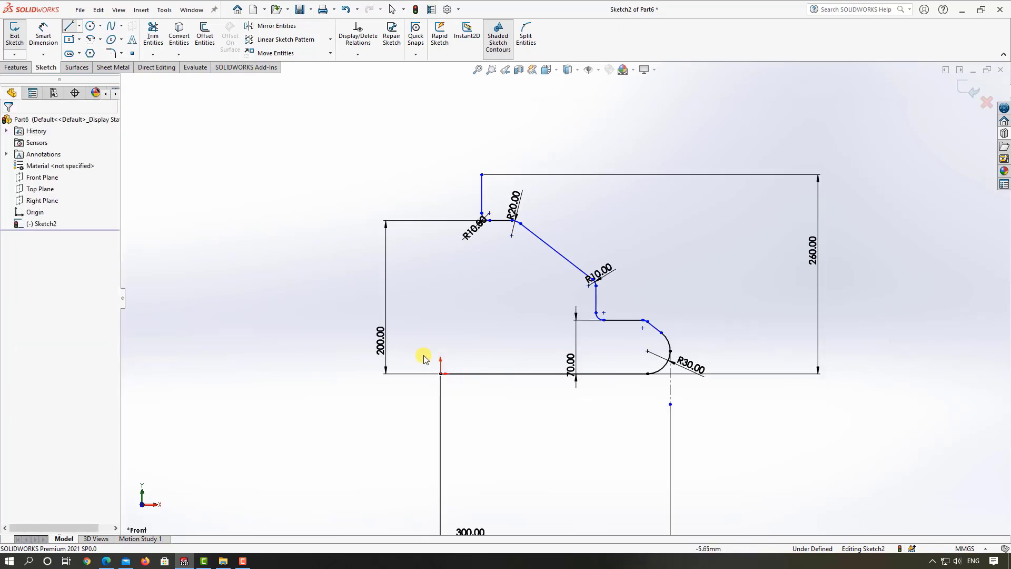
Step: Draw a centerline about 160 mm long upward from the origin and constrain it to be vertical
click(79, 27)
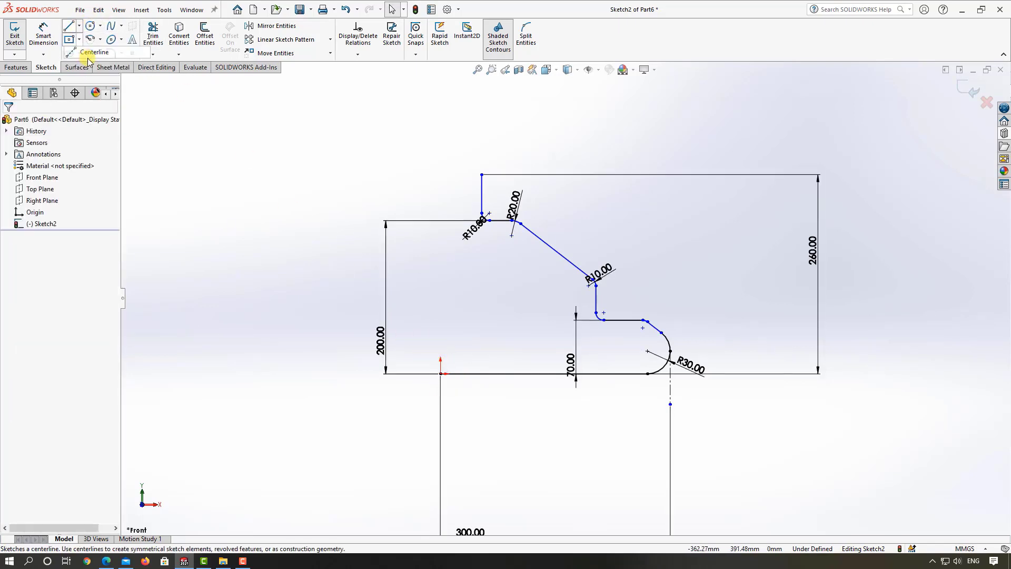
click(84, 52)
click(441, 373)
click(445, 251)
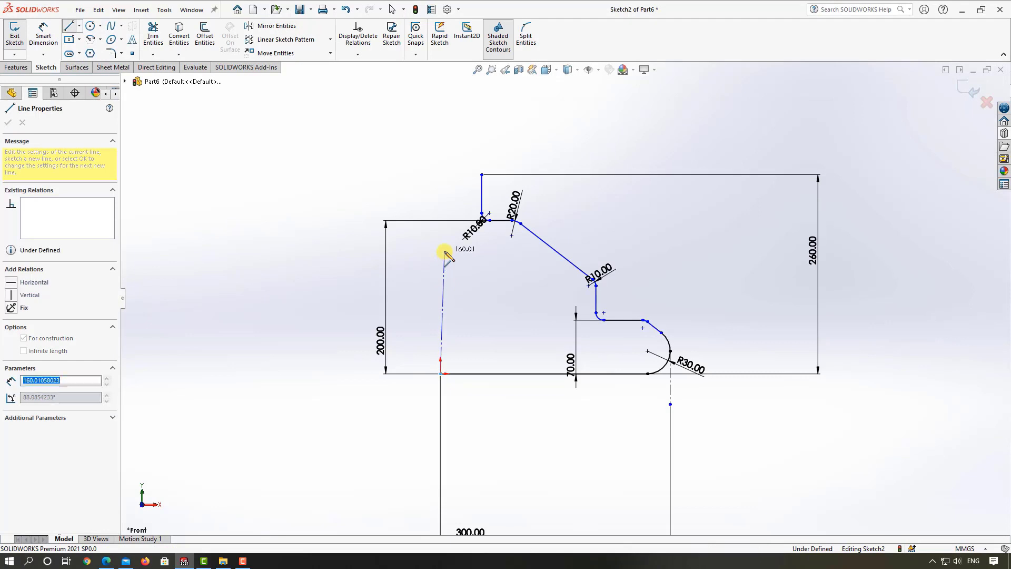
key(Escape)
click(444, 273)
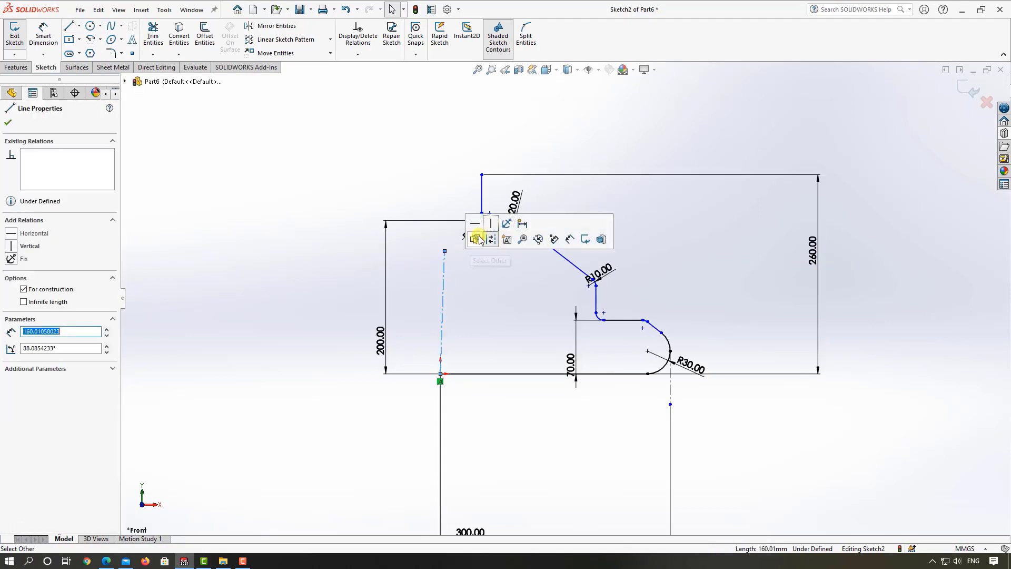
click(482, 225)
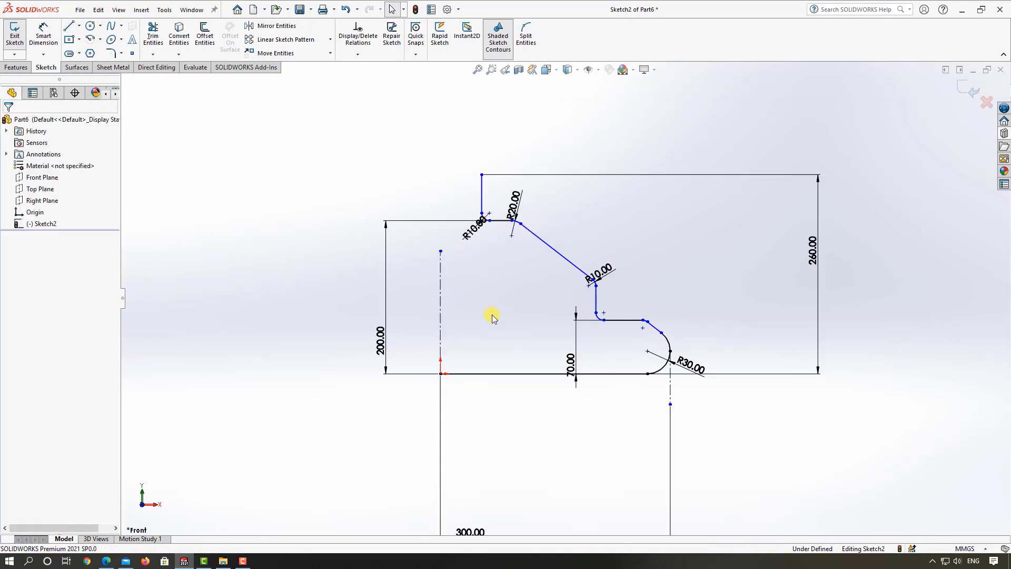
Step: Mirror the entire half-profile about the vertical centerline through the origin, keeping the original geometry
scroll(492, 317, up, 5)
click(274, 26)
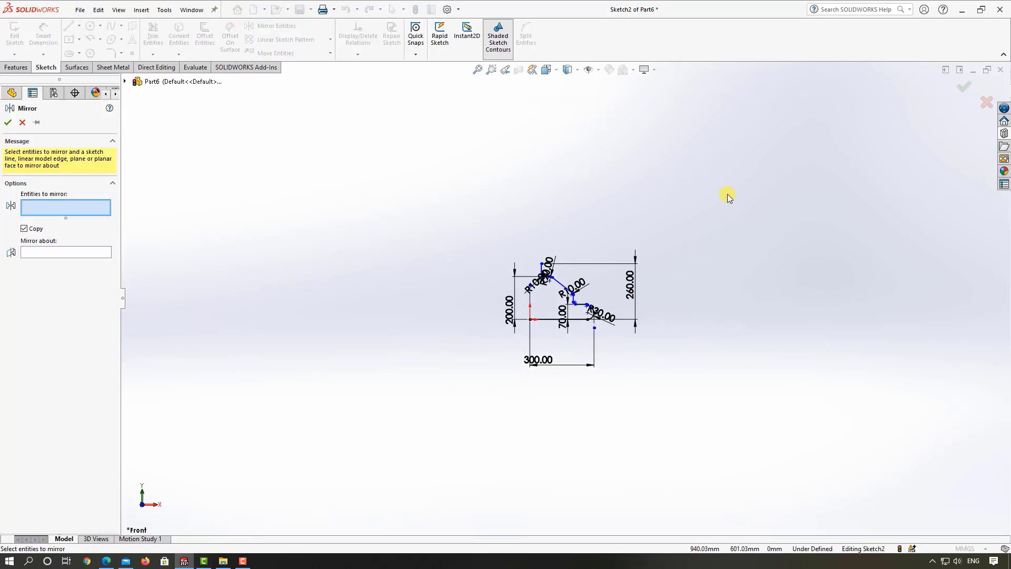
drag(730, 190, 536, 363)
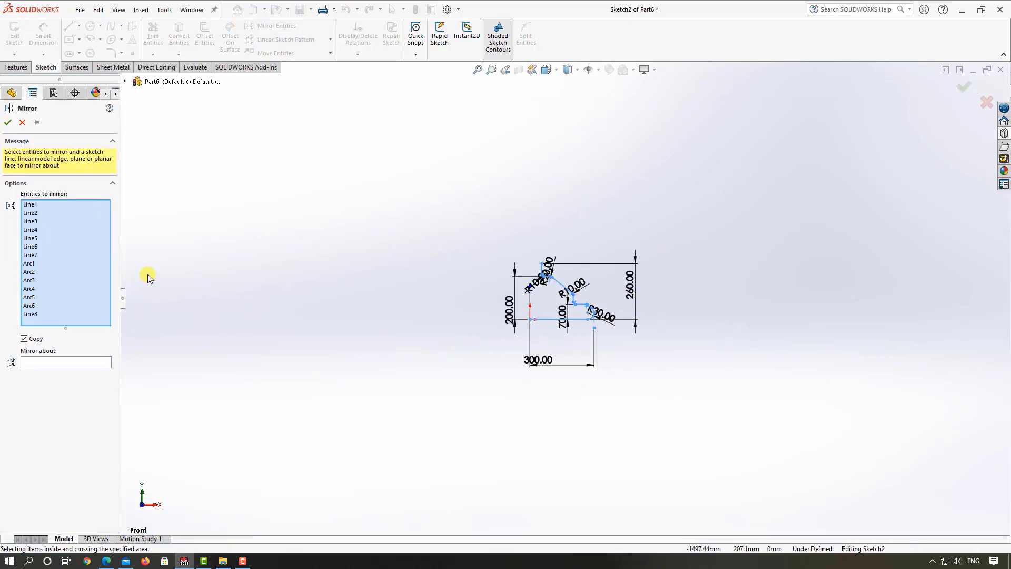
click(39, 362)
scroll(517, 318, down, 5)
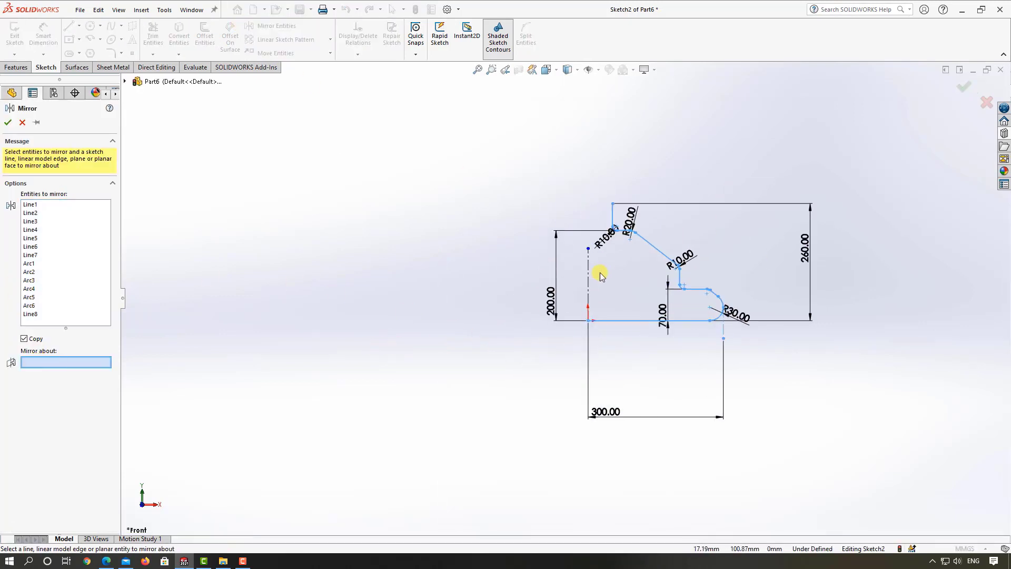
click(588, 272)
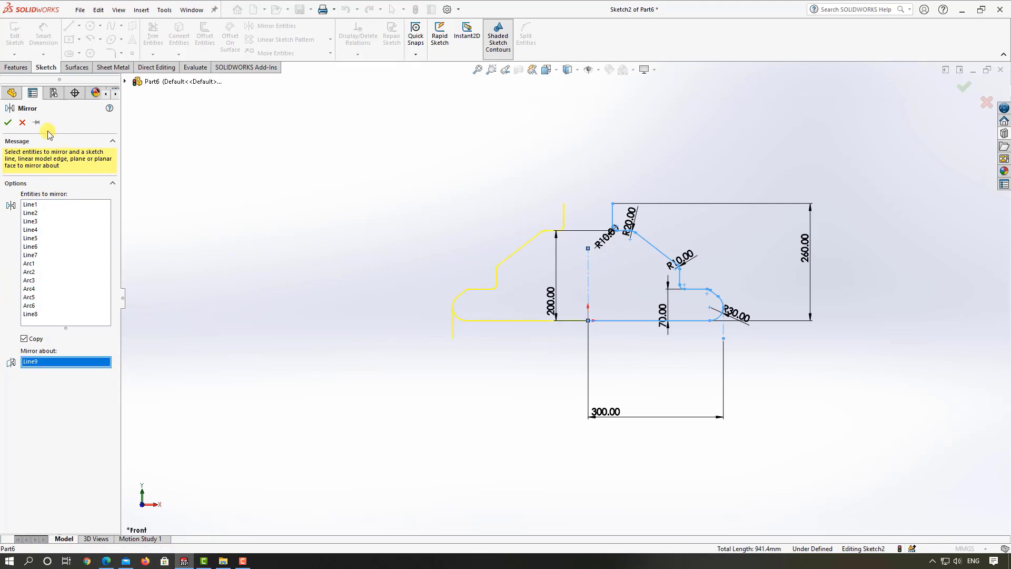
click(8, 122)
scroll(604, 210, down, 3)
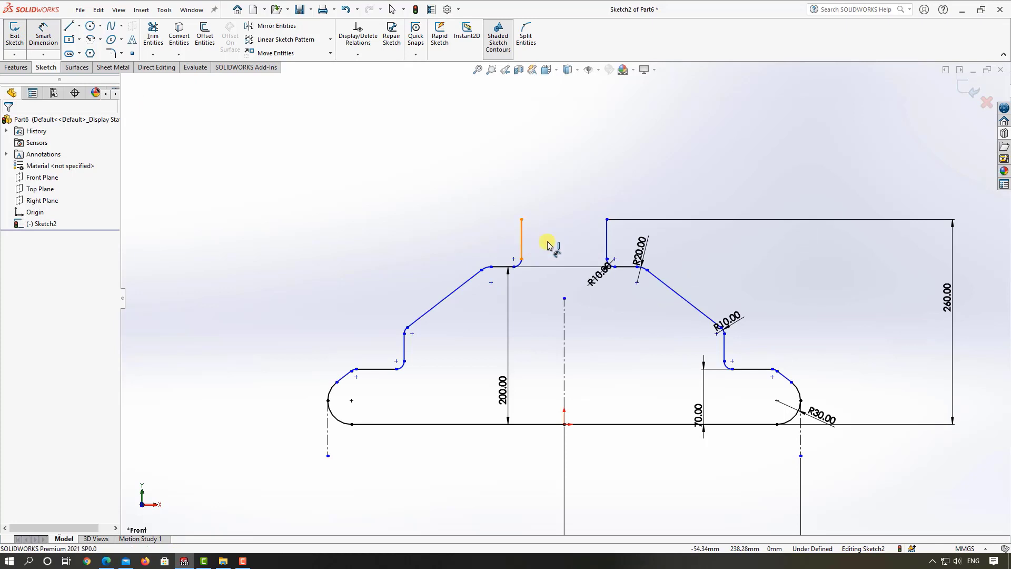
Step: Dimension the gap between the two vertical lines at the top of the profile as 5.1 mm
click(522, 239)
click(606, 237)
click(588, 216)
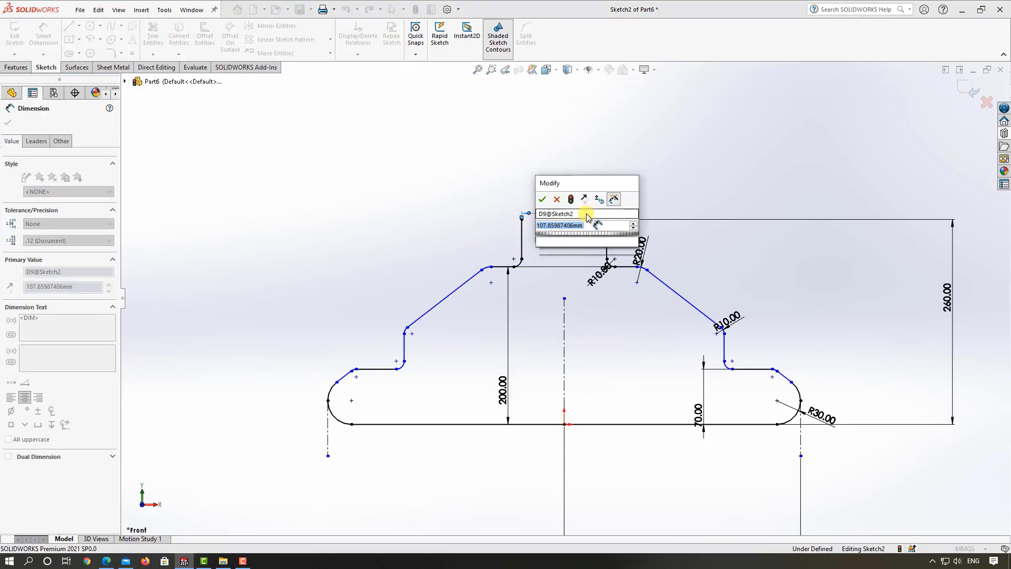
text(5.)
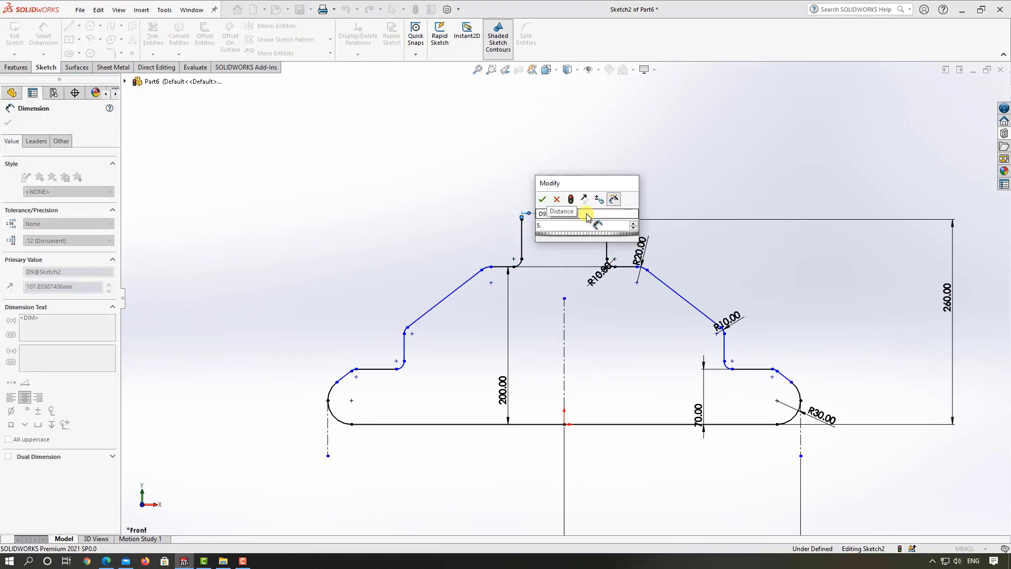
text(1)
key(Return)
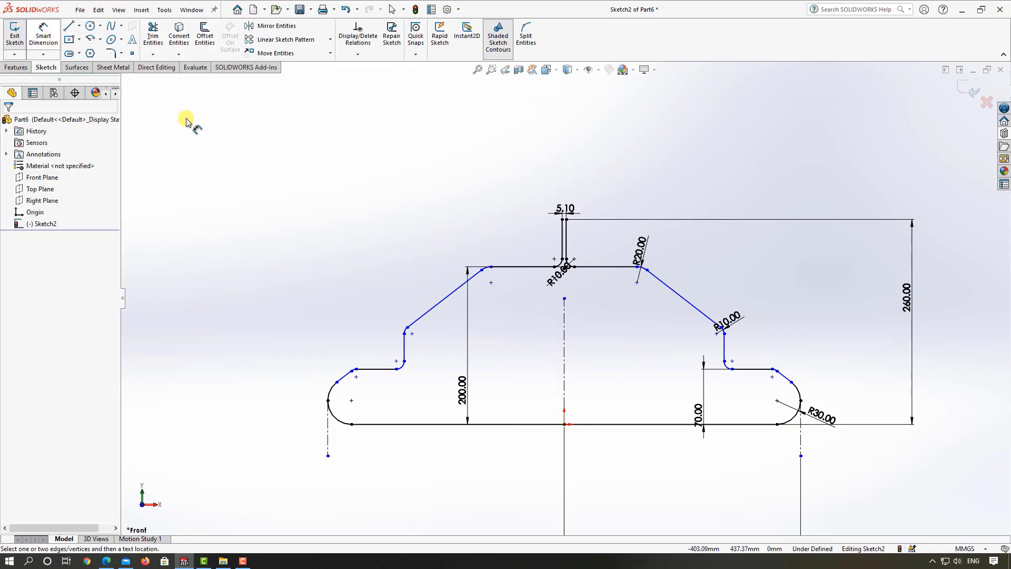
Step: Dimension the horizontal distance between the centres of the two 20 mm radius fillets as 62 mm
click(491, 282)
click(636, 285)
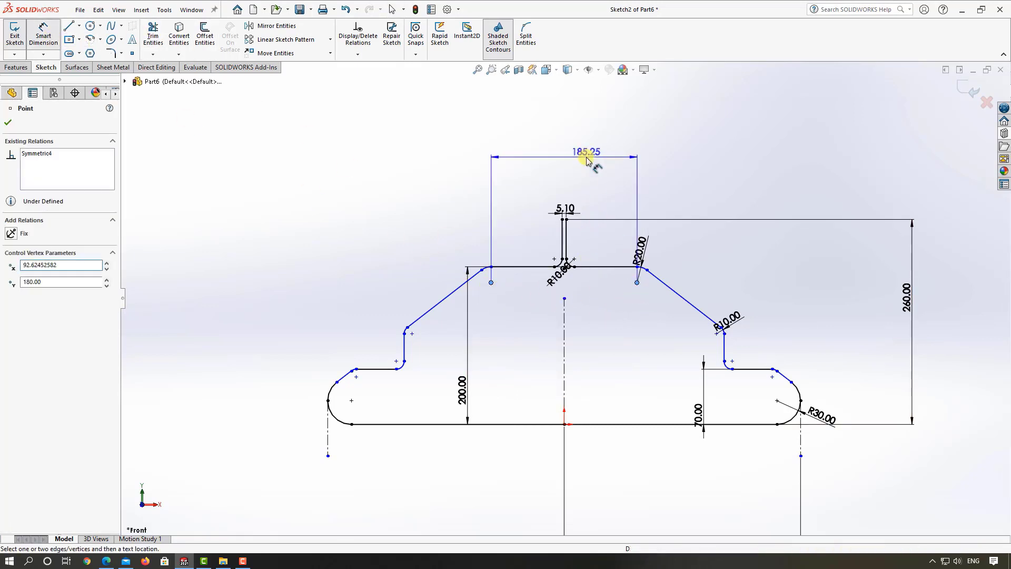
click(584, 156)
text(62)
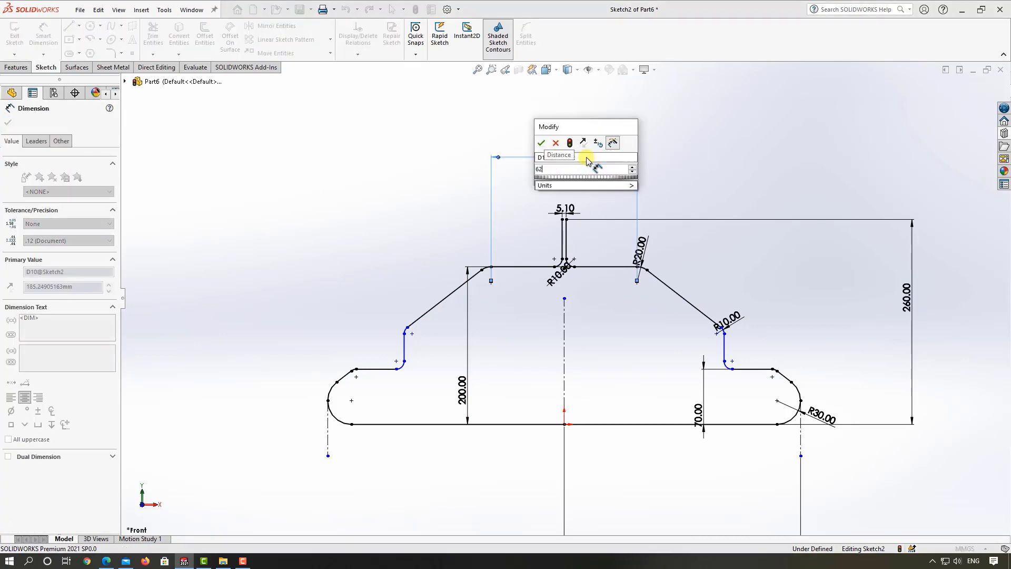
key(Return)
click(605, 357)
scroll(573, 348, up, 3)
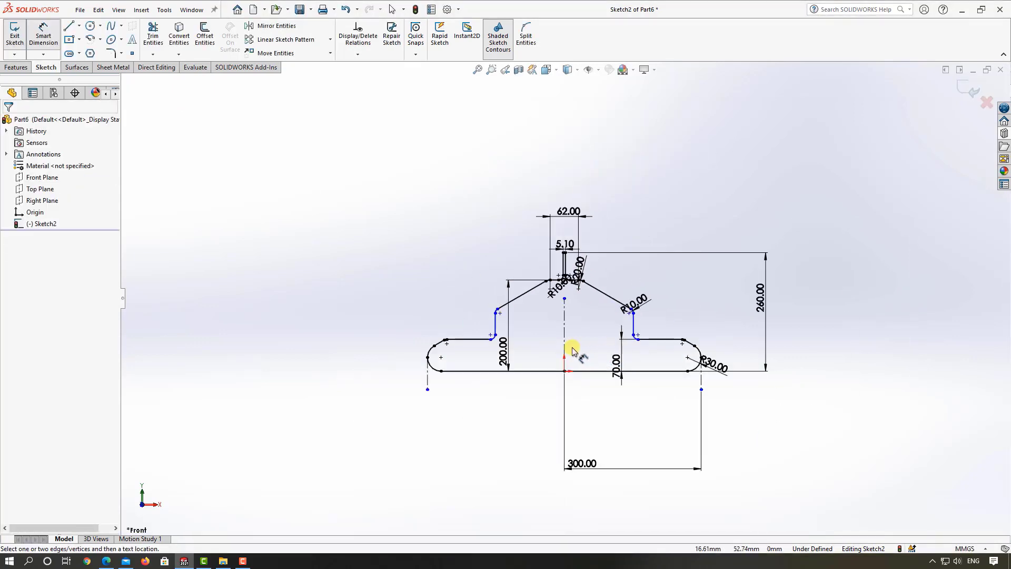
scroll(572, 349, down, 2)
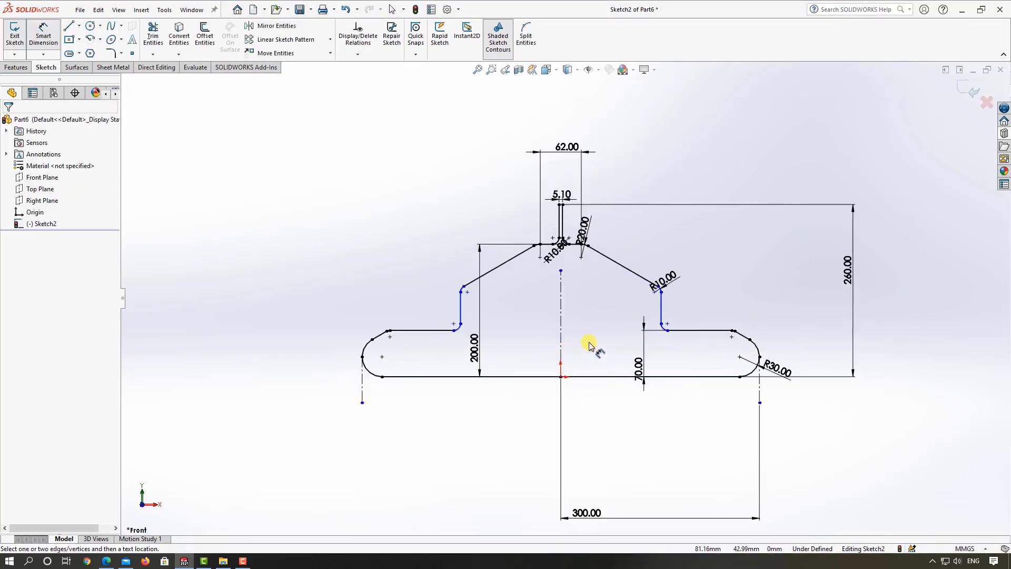
click(38, 37)
click(456, 324)
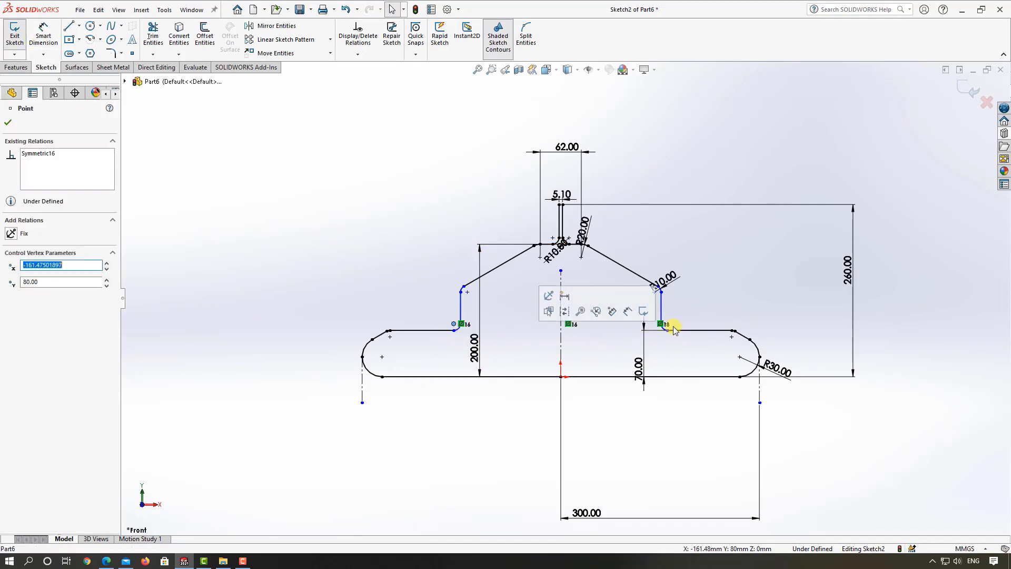
click(334, 313)
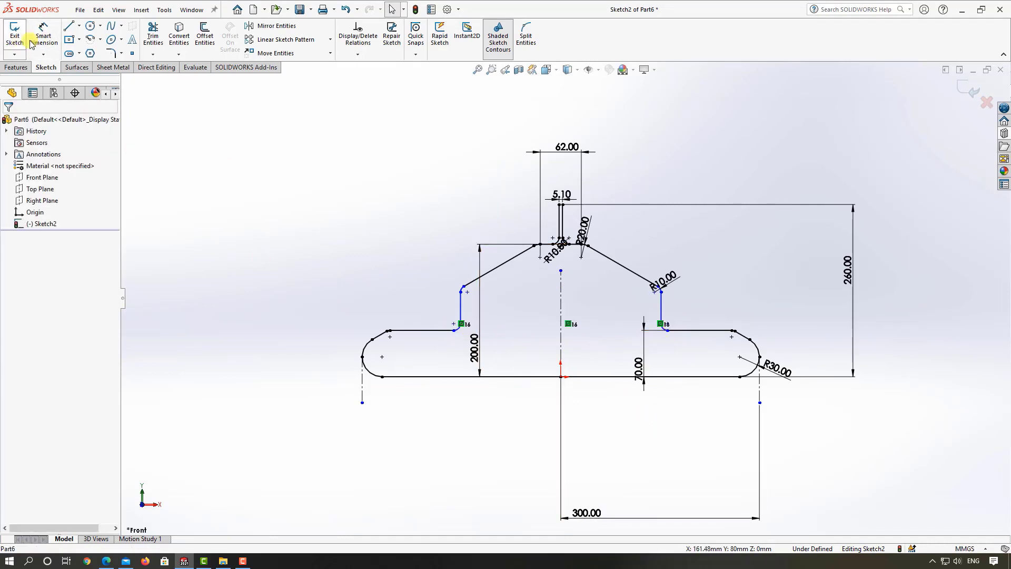
Step: Dimension the horizontal distance between the two mirrored fillet arcs at the foot of the lower step's vertical lines as 440 mm
click(46, 37)
scroll(373, 286, down, 3)
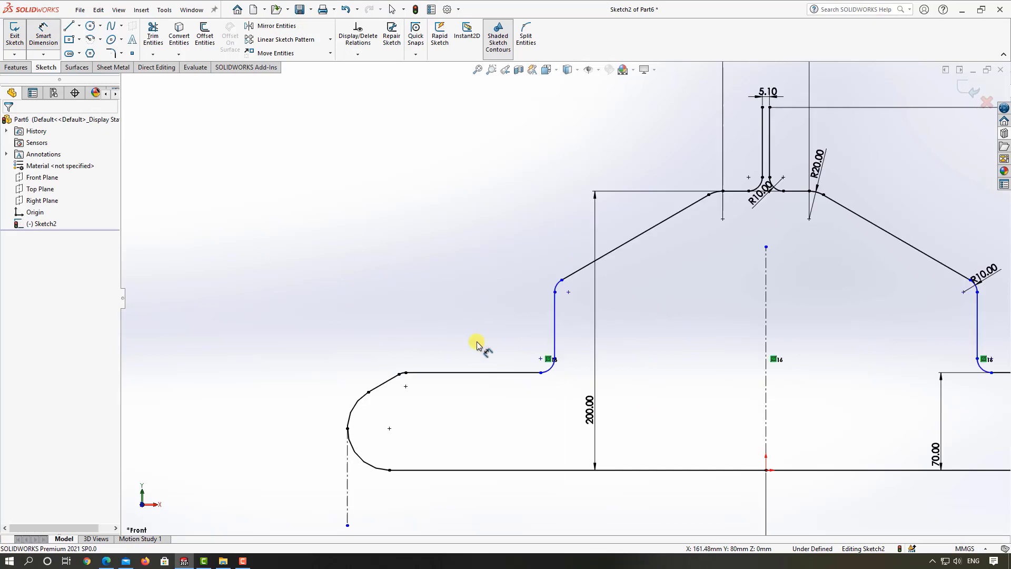
click(550, 368)
key(z)
click(805, 338)
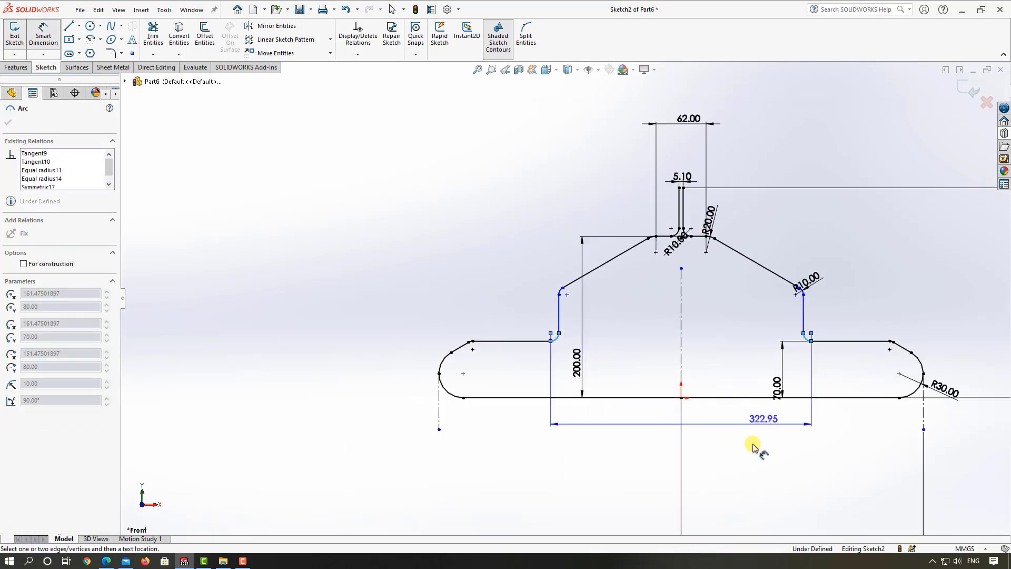
click(740, 456)
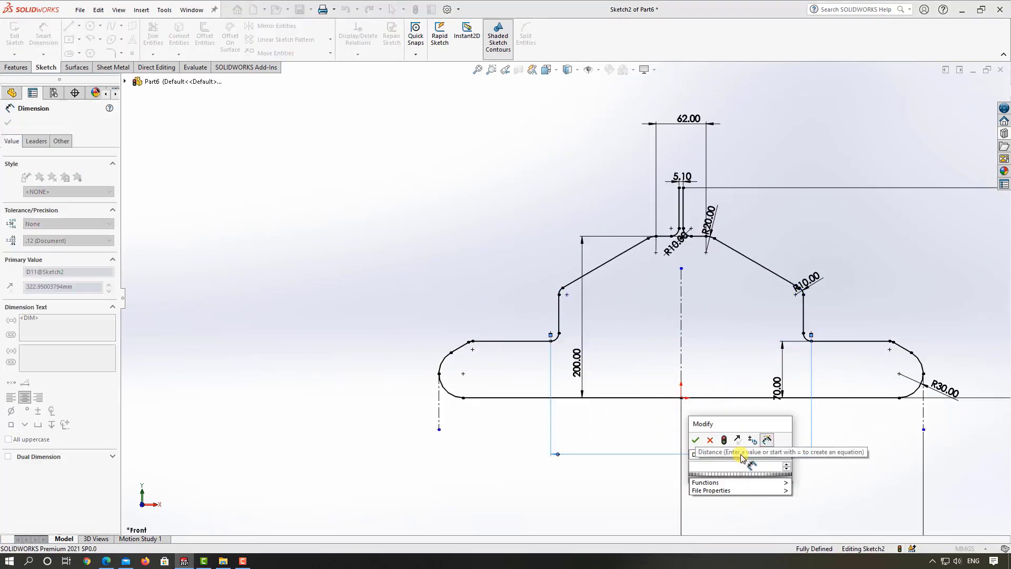
text(440)
key(Return)
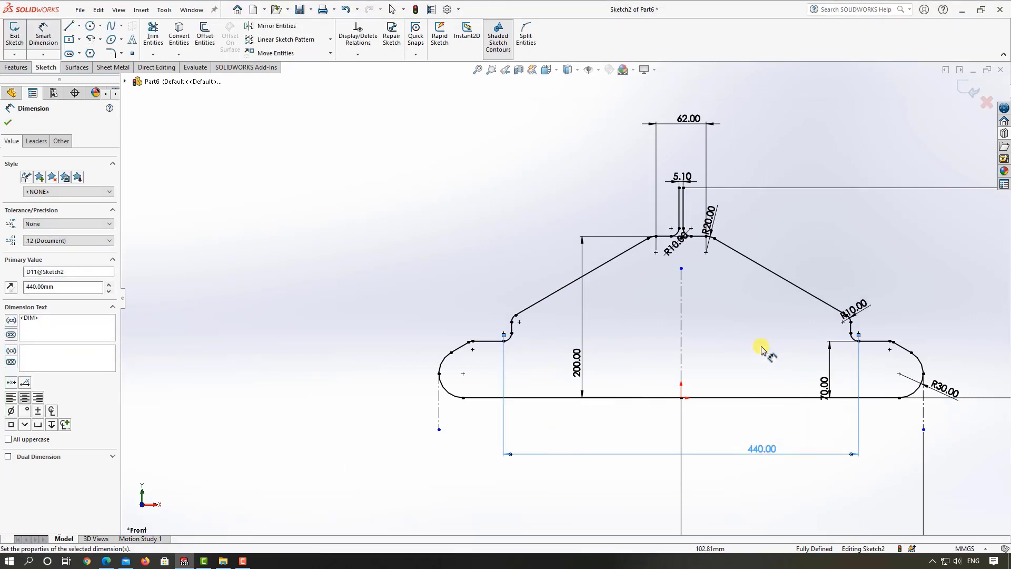
key(Escape)
Step: Exit the hanger profile sketch, keeping its changes
key(f)
scroll(689, 311, down, 2)
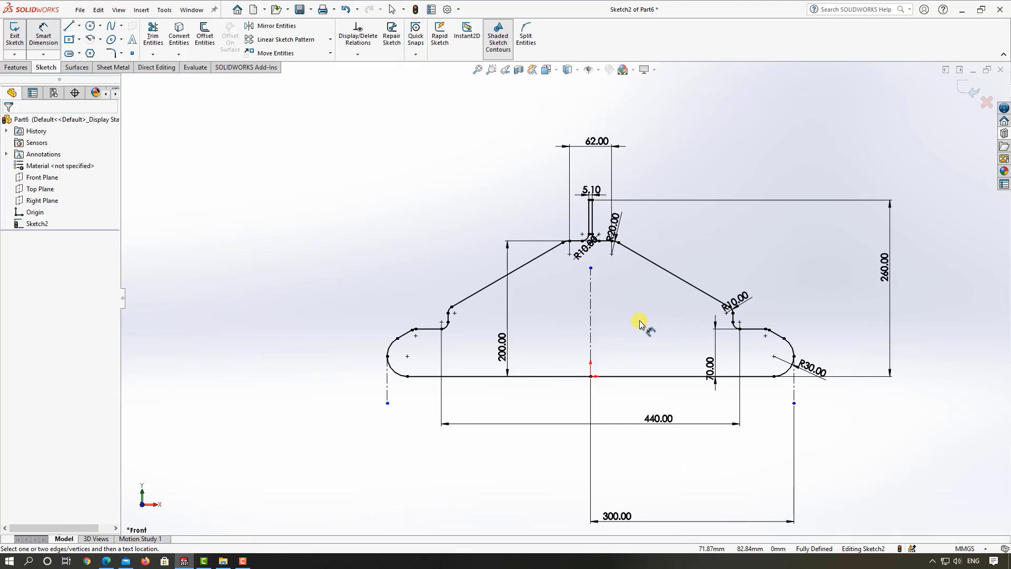
scroll(639, 324, up, 4)
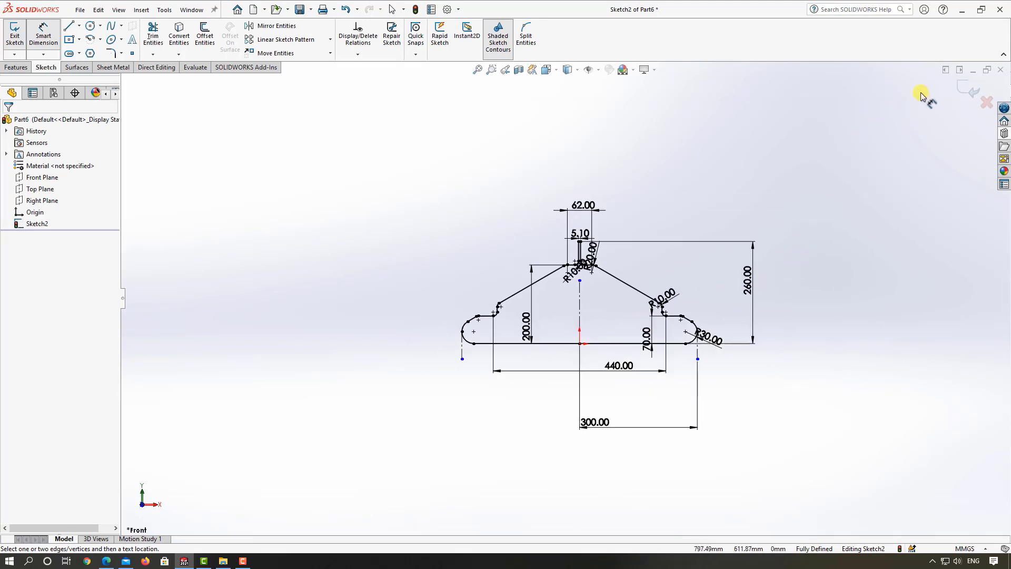
click(960, 85)
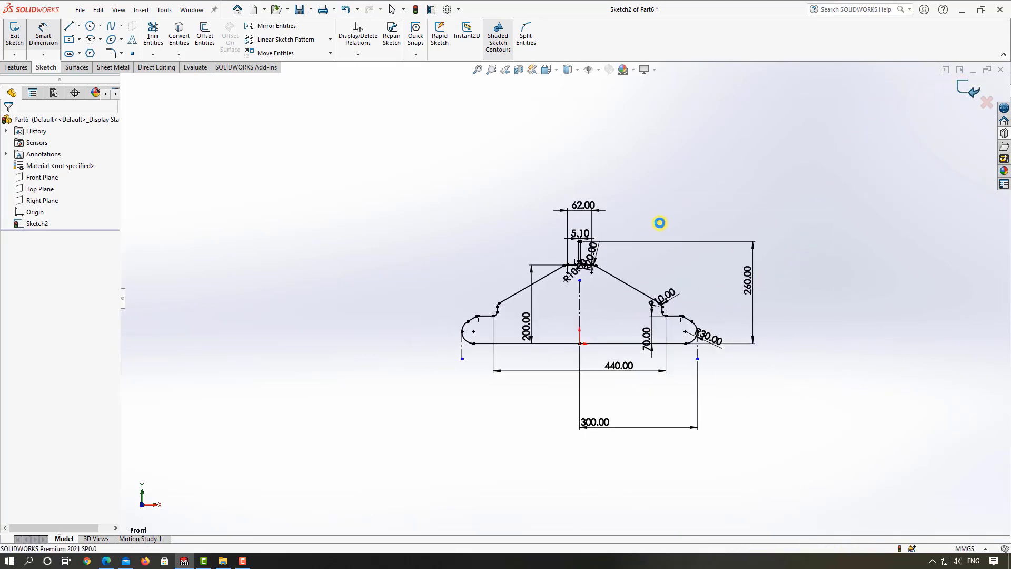
middle_drag(659, 215, 644, 263)
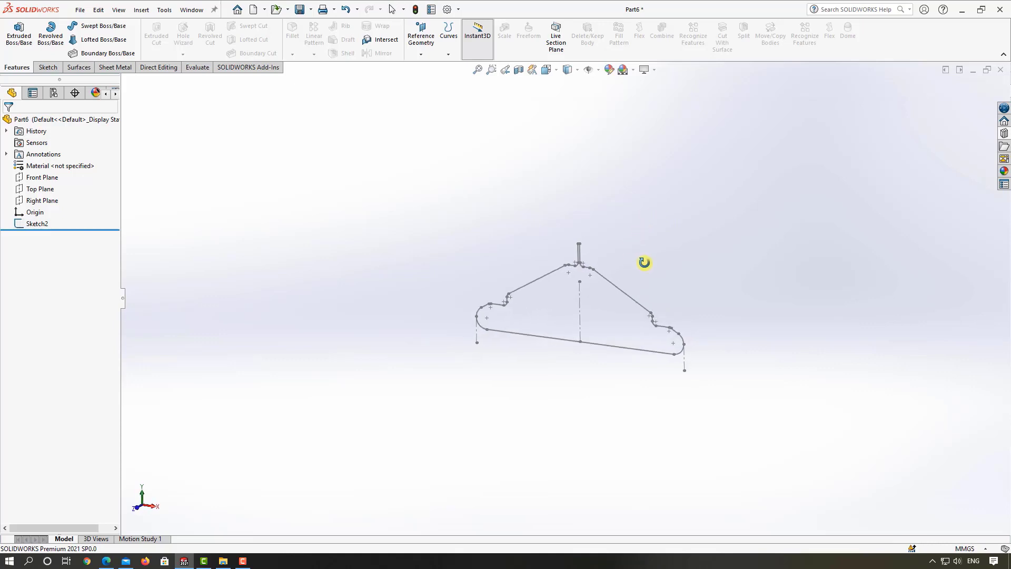
Step: Sweep a circular profile of 5 mm diameter along the whole hanger sketch to create the wire body
click(77, 30)
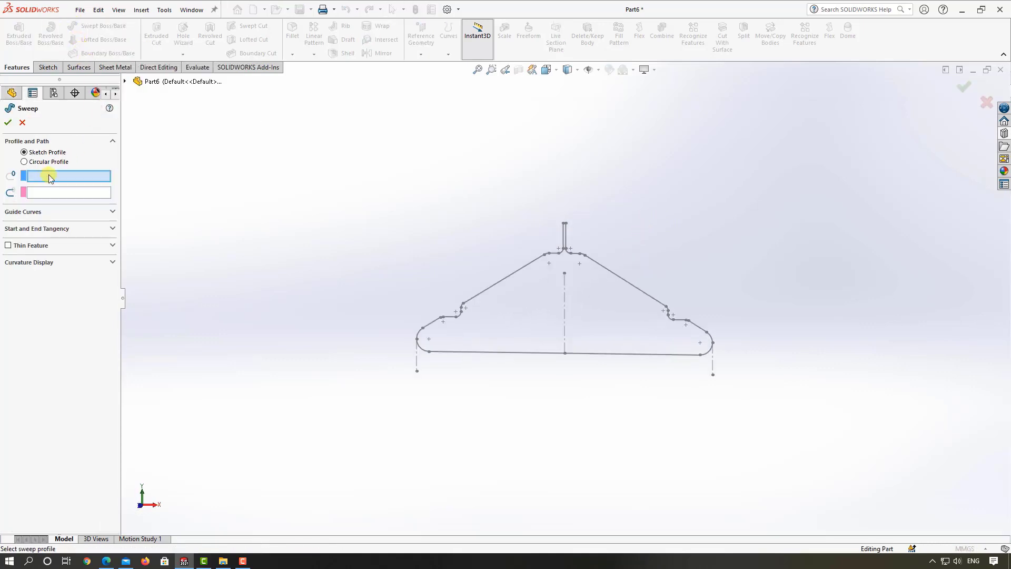
click(24, 161)
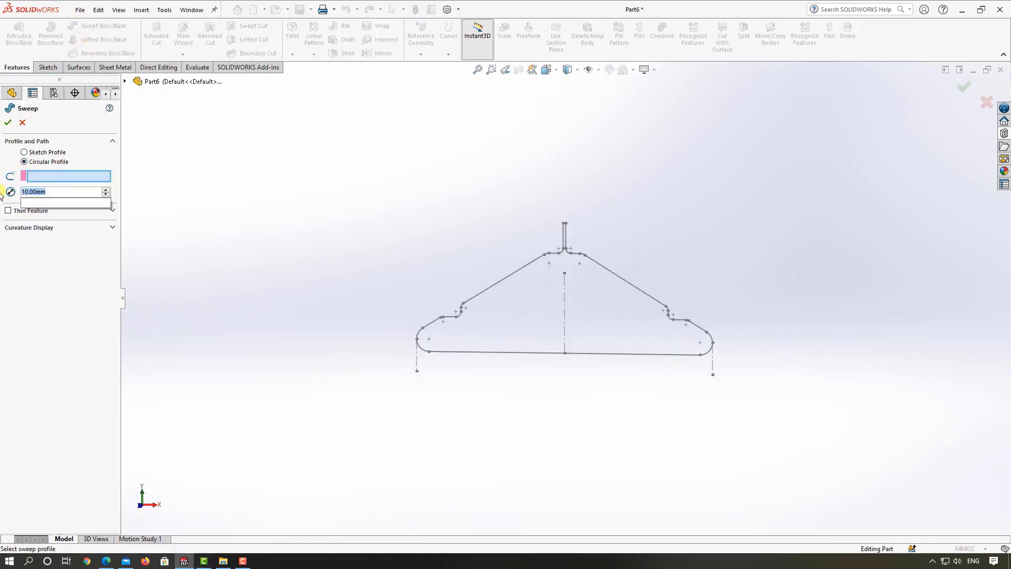
key(BackSpace)
text(5)
key(Return)
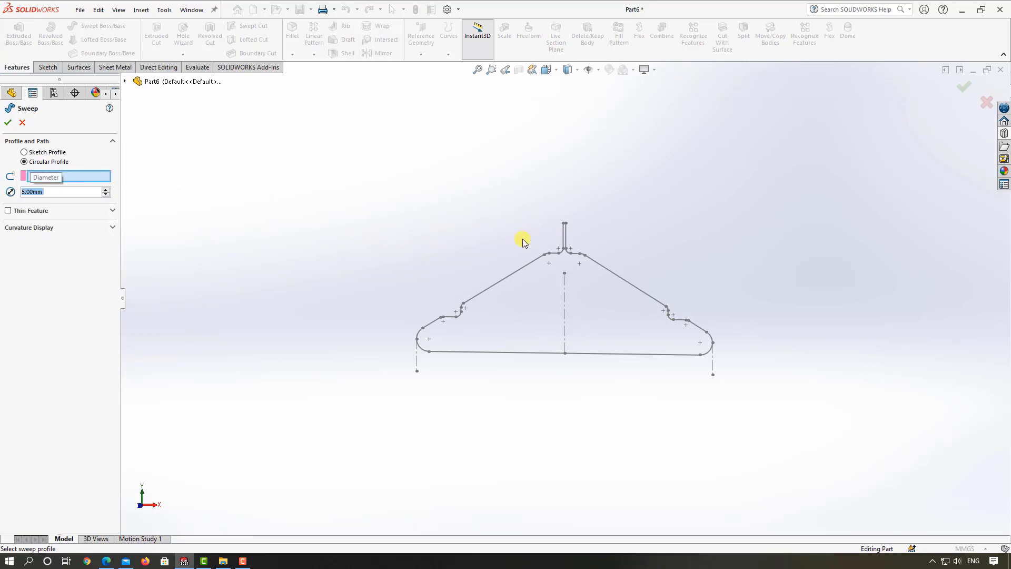
scroll(545, 240, down, 4)
click(581, 237)
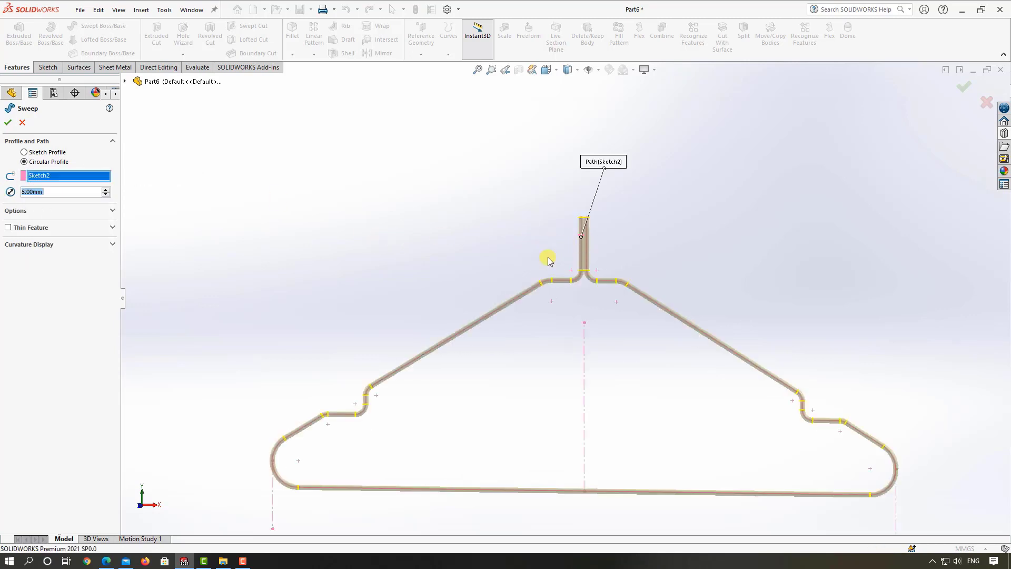
scroll(548, 259, up, 3)
click(8, 122)
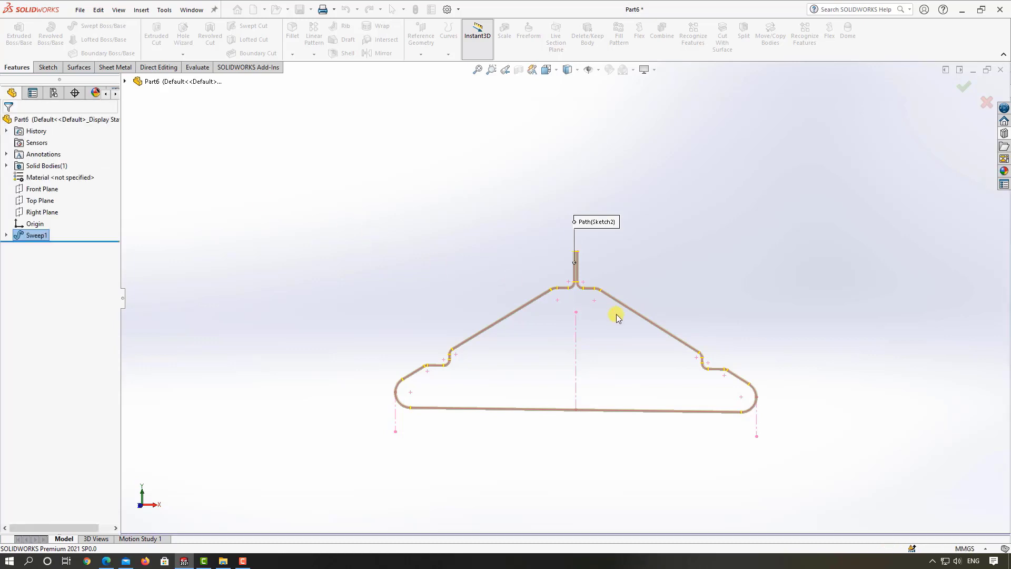
Step: Start a Flex feature of the Twisting type with the swept wire body as its input
scroll(546, 272, down, 2)
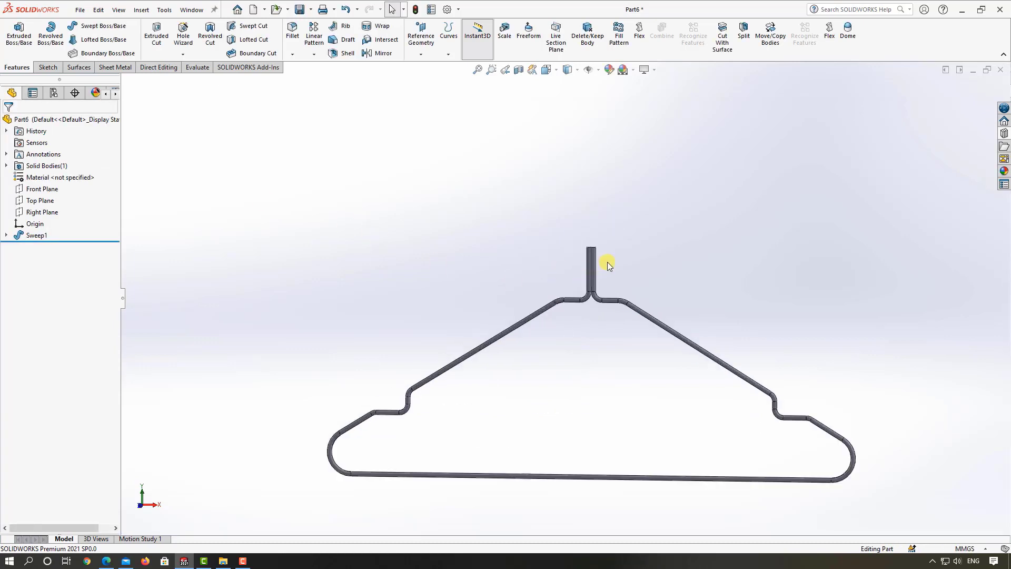
scroll(642, 259, down, 3)
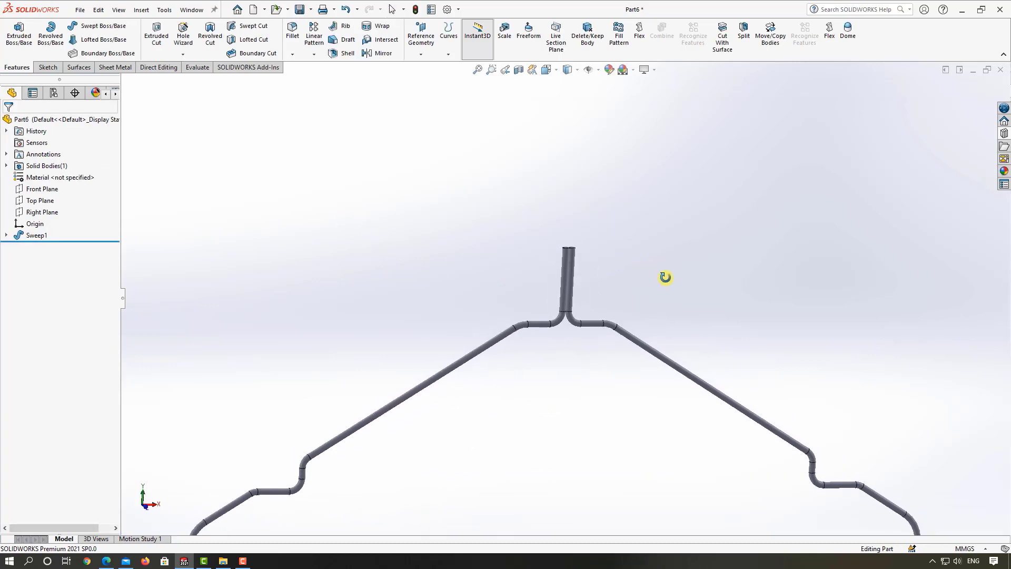
click(639, 31)
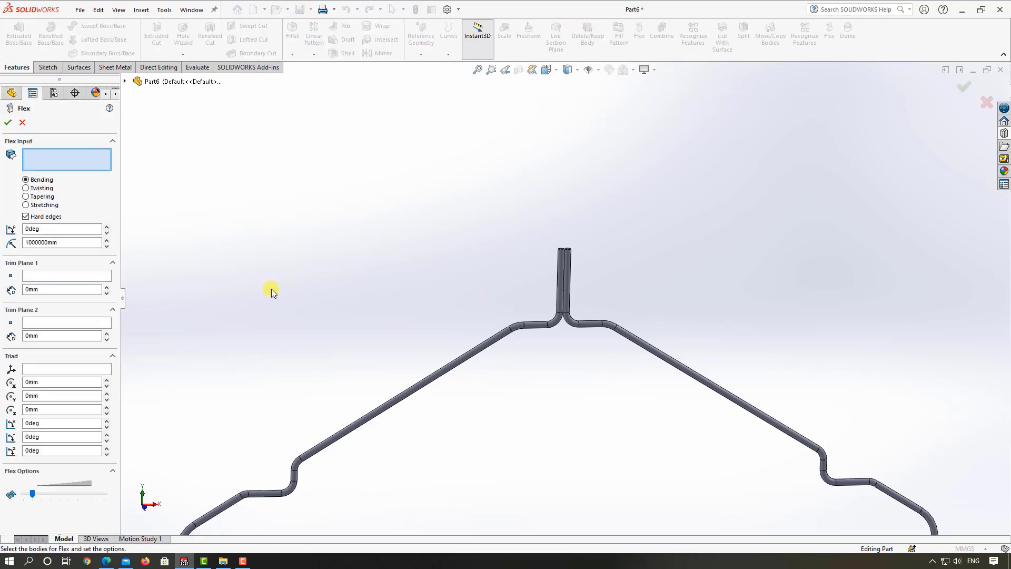
click(33, 189)
drag(57, 383, 1, 384)
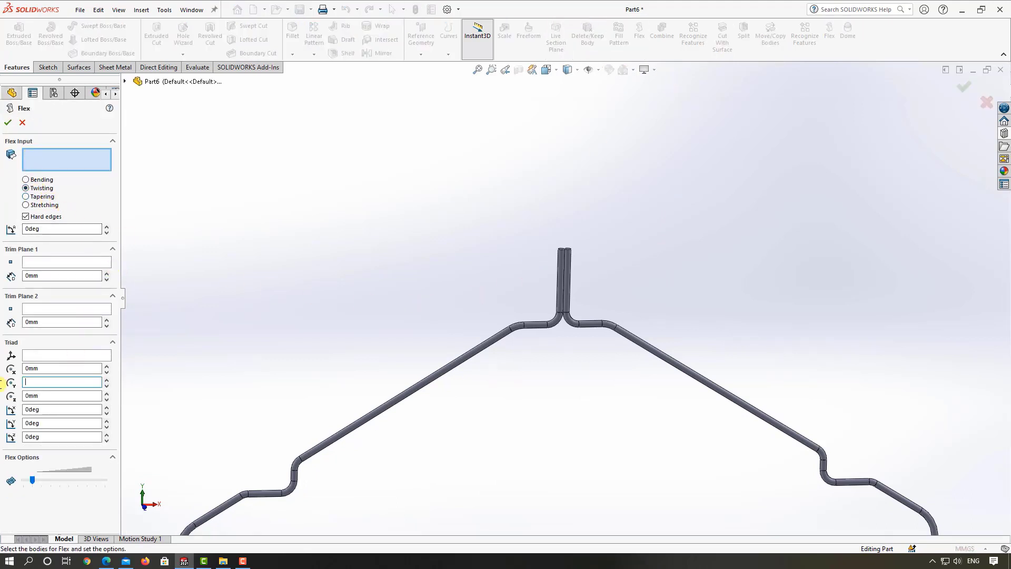
click(511, 330)
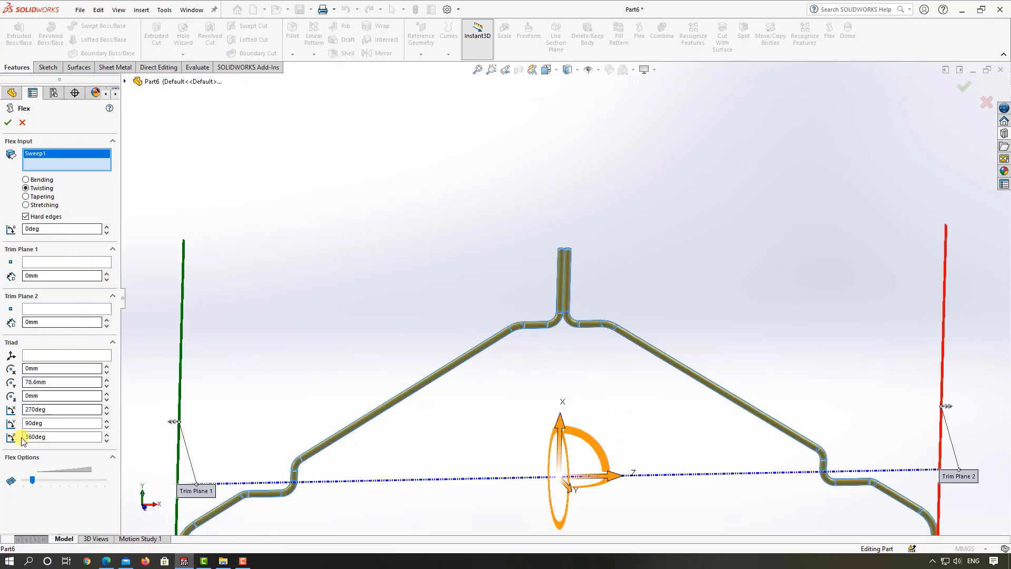
Step: Place the flex triad at a Y offset of 300 mm, with rotation angles of 90° about X and 0° about Y and Z
drag(51, 381, 1, 384)
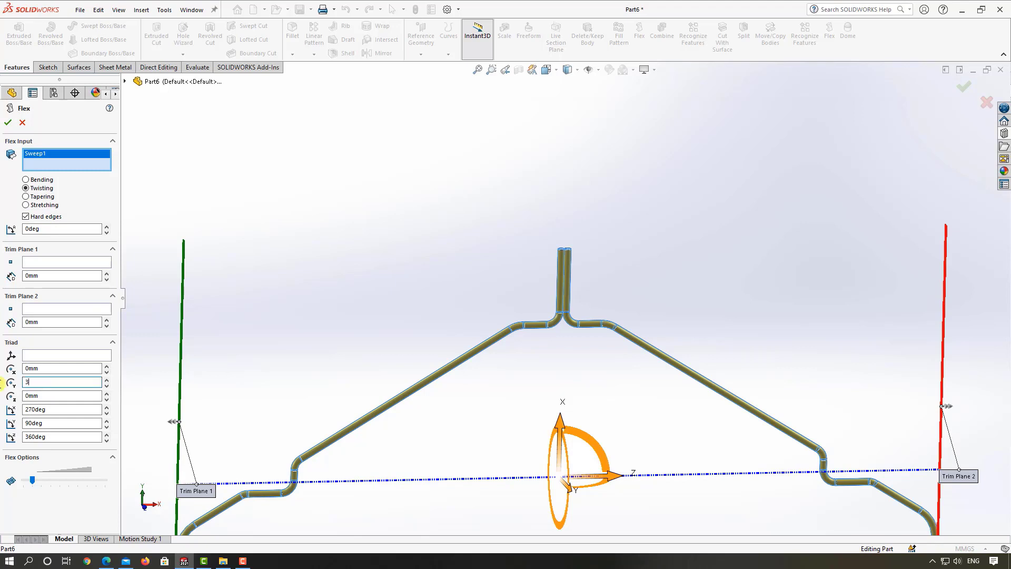
key(Return)
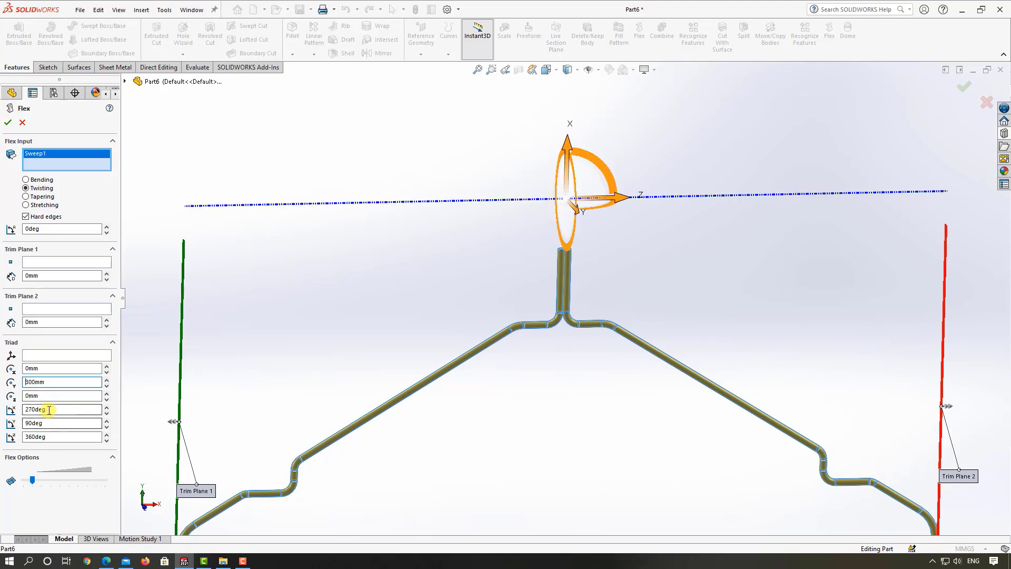
drag(49, 409, 1, 420)
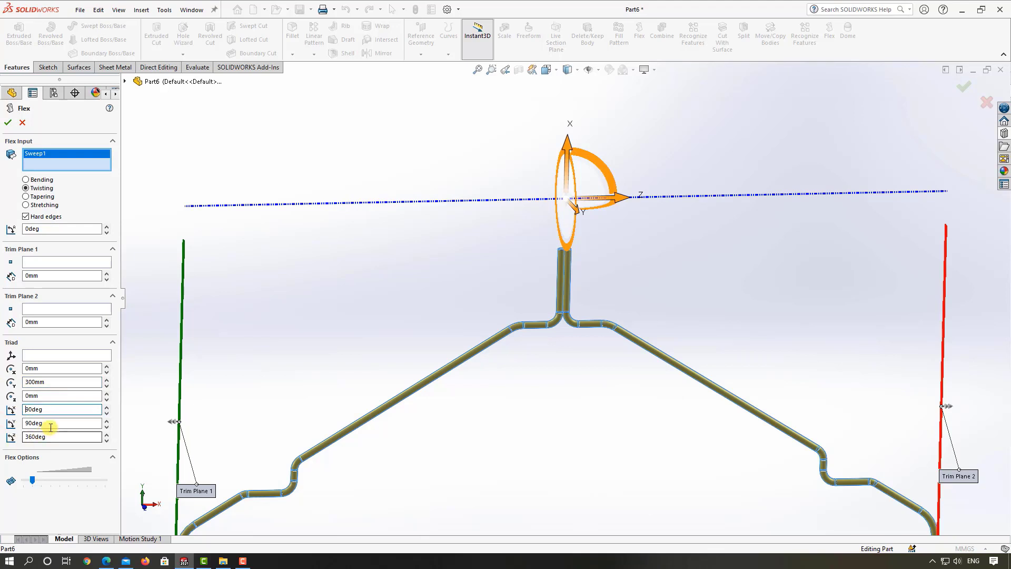
drag(50, 422, 1, 433)
key(Return)
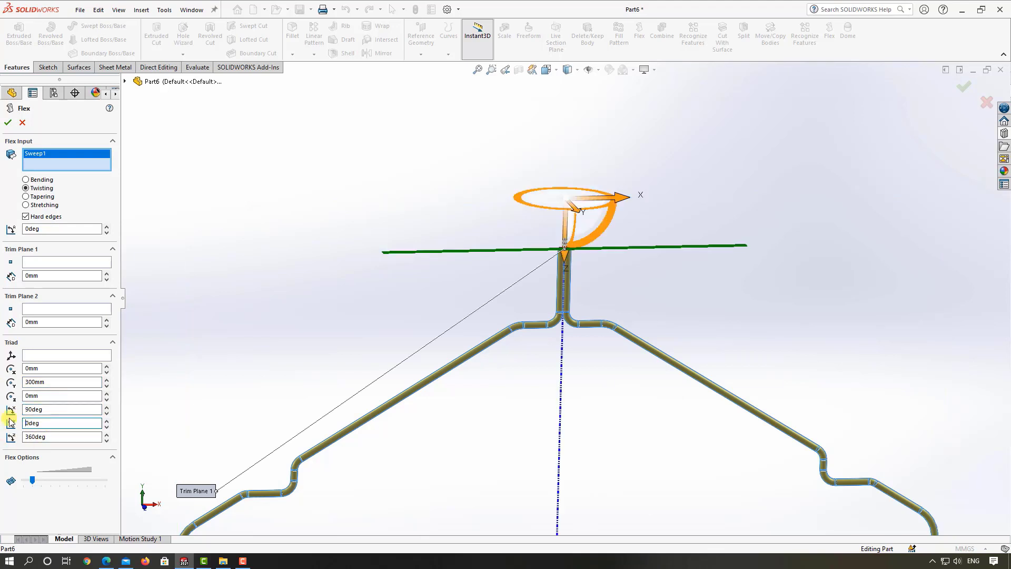
drag(52, 437, 2, 442)
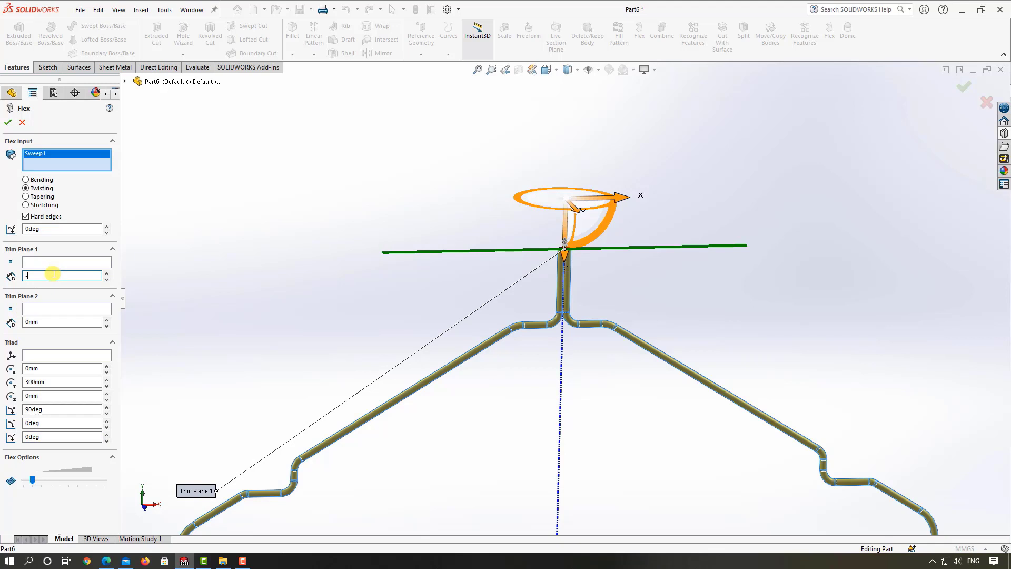
Step: Set the flex trim distances to -40 mm for Trim Plane 1 and 210 mm for Trim Plane 2
click(60, 322)
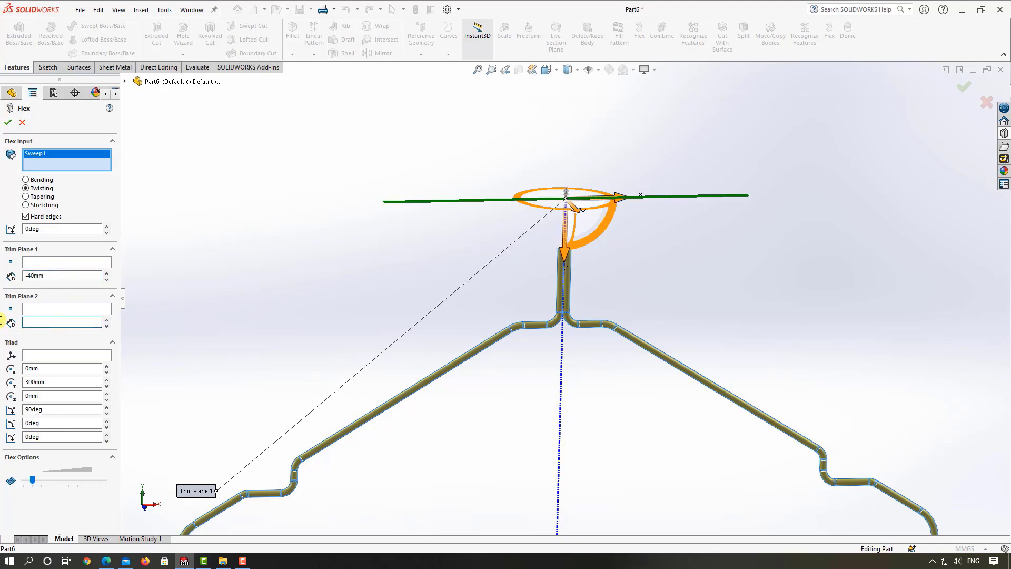
text(210)
key(Return)
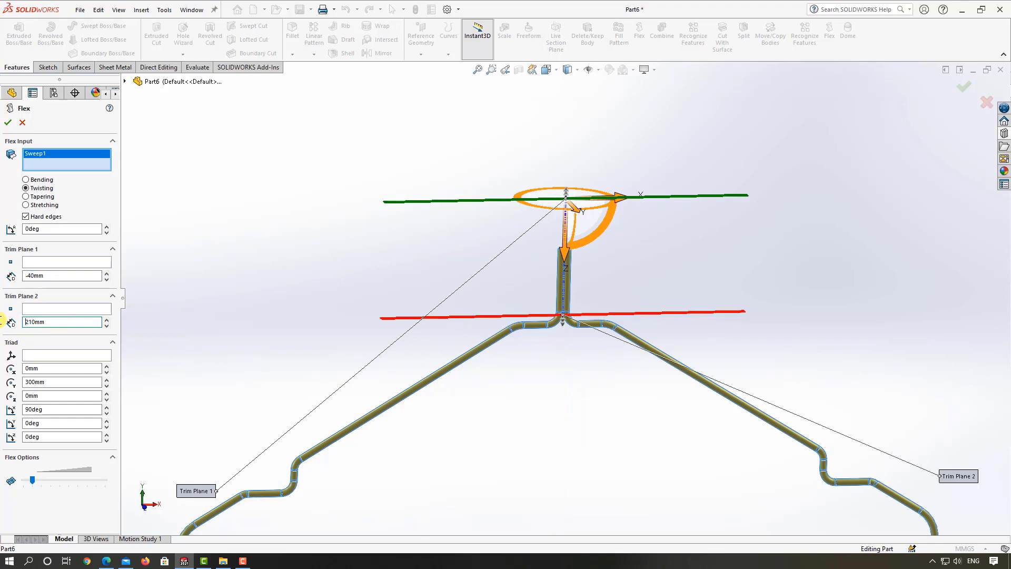
Step: Set the flex twist angle to 1080° and finish the Flex feature on the hanger neck
click(42, 228)
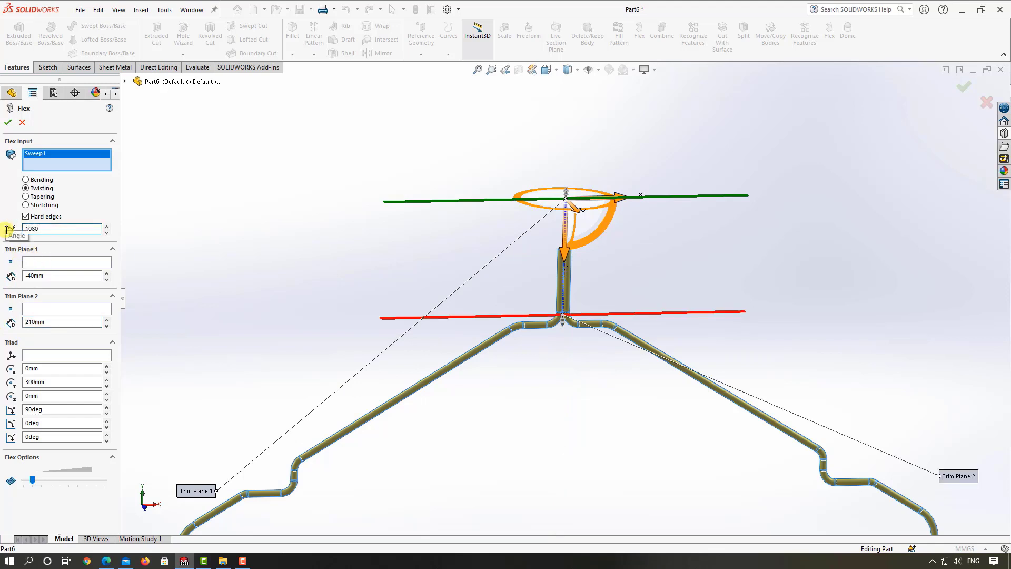
text(1080)
key(Return)
scroll(561, 287, down, 4)
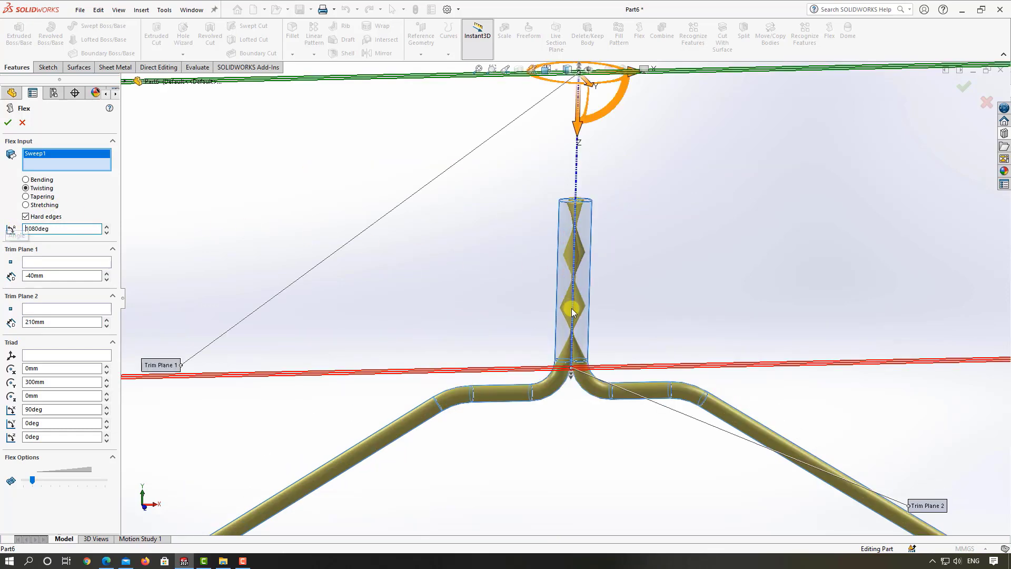
key(f)
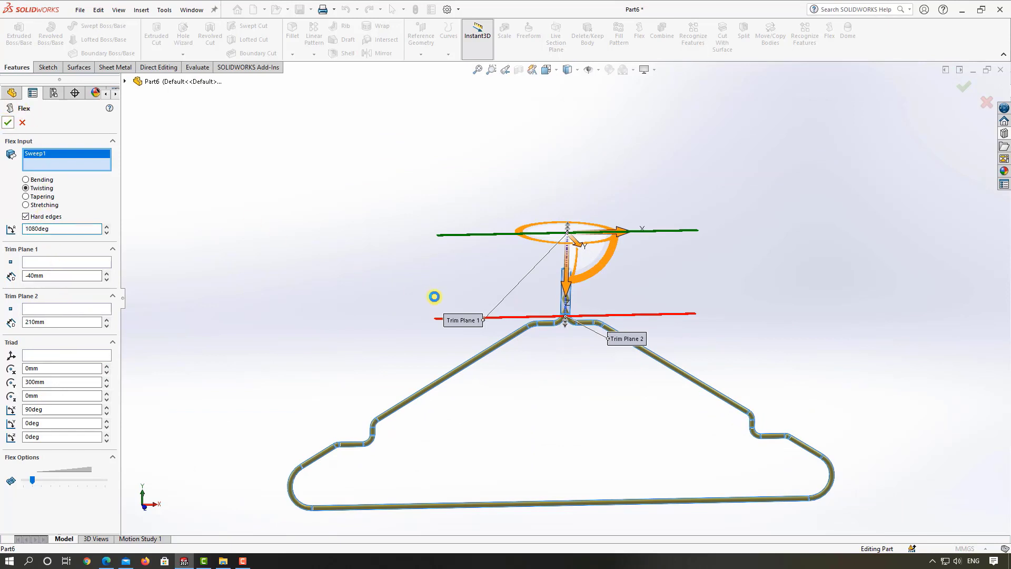
scroll(565, 330, down, 3)
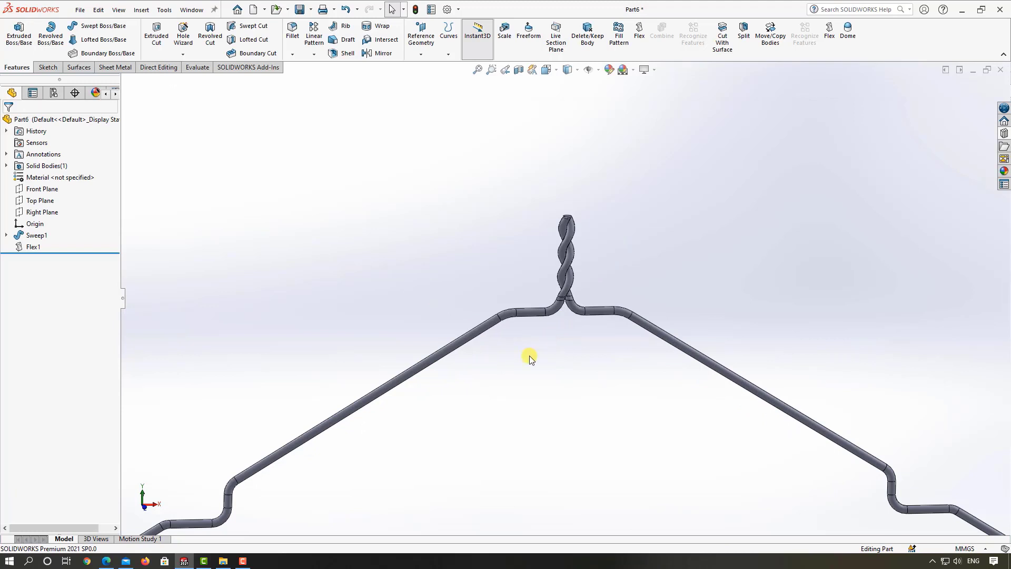
scroll(527, 356, up, 4)
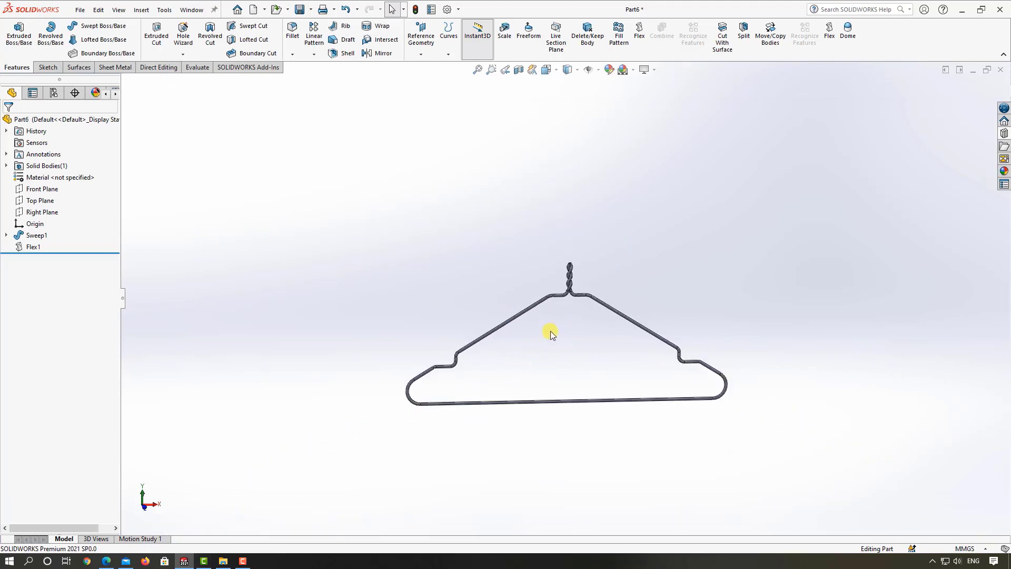
Step: Start a Front Plane sketch with a vertical line about 81 mm long above the neck and a slanted line descending from its upper end
click(46, 189)
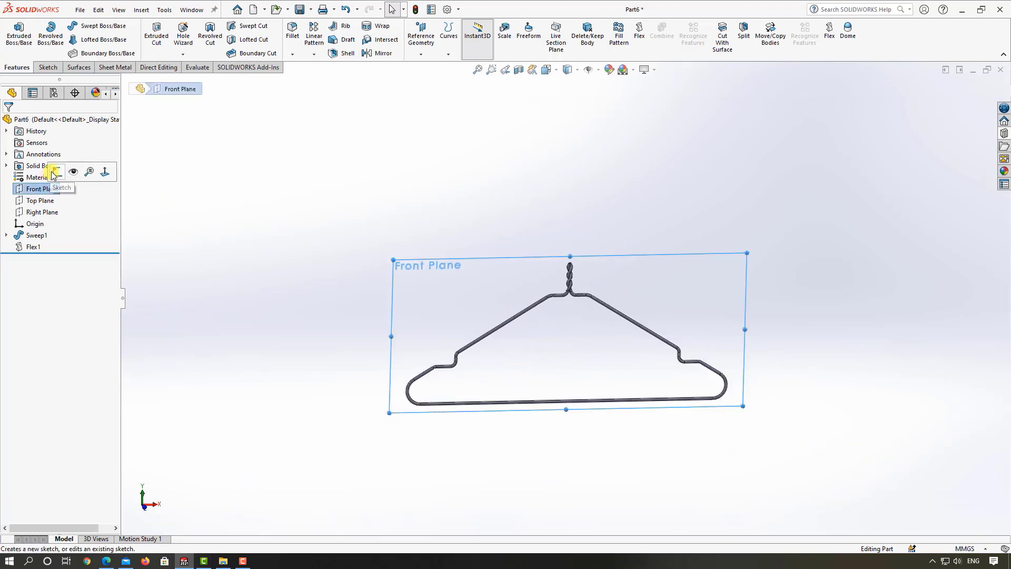
click(56, 176)
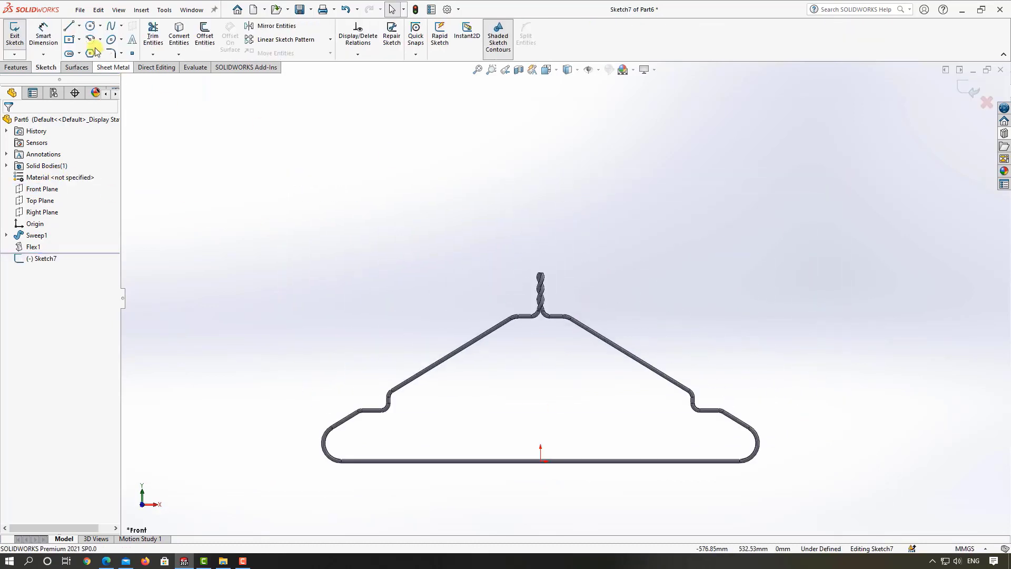
scroll(471, 207, up, 2)
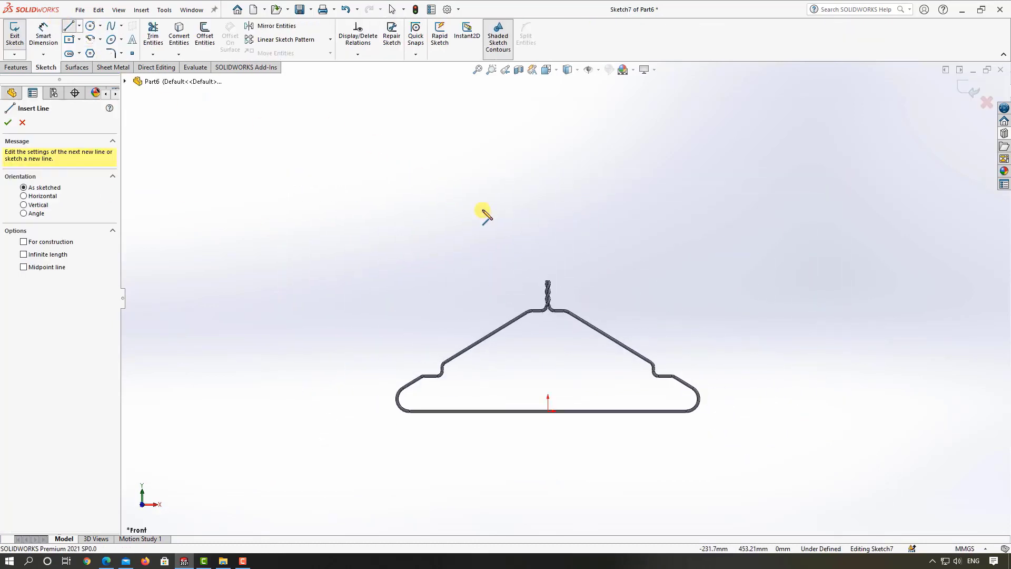
click(548, 246)
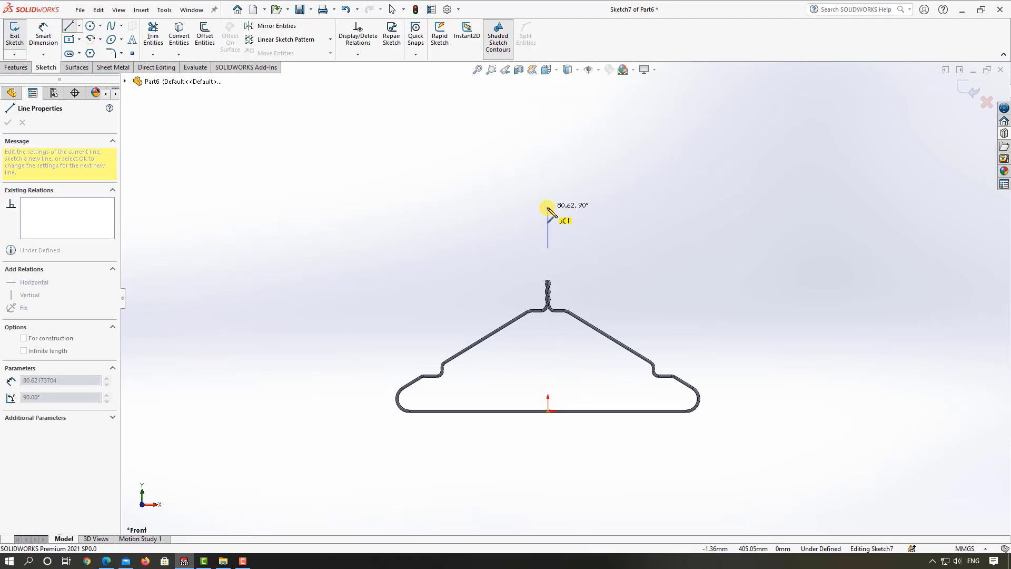
click(547, 207)
click(492, 233)
key(Escape)
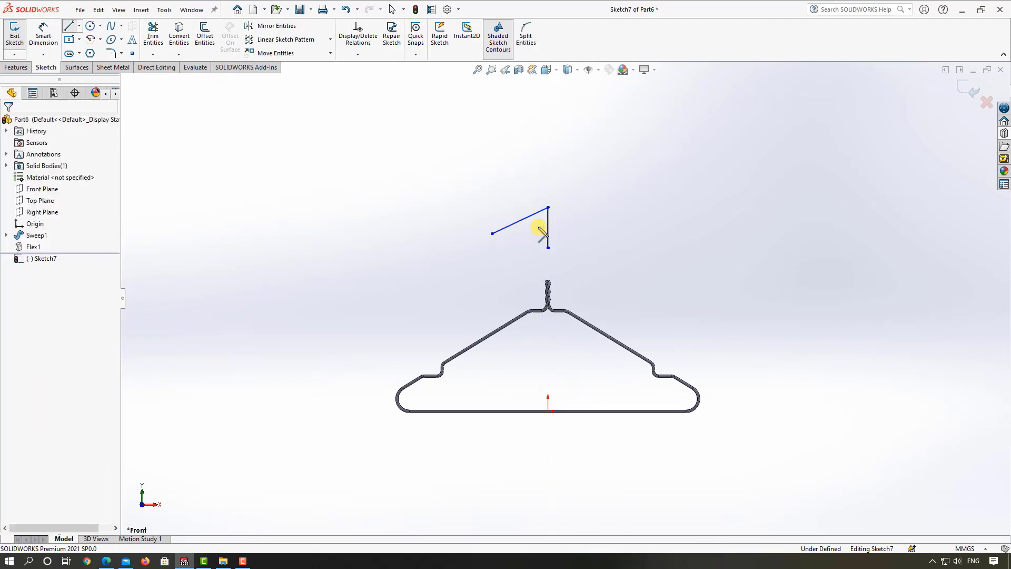
Step: Lengthen the vertical line by moving its lower endpoint down to a height of about 296 mm
scroll(537, 226, down, 3)
drag(562, 282, 560, 302)
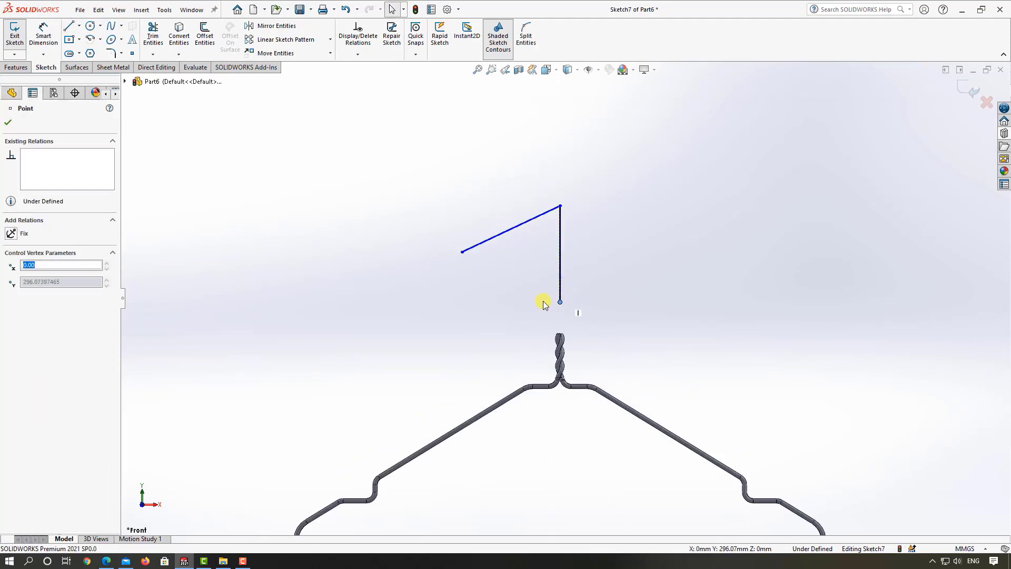
click(490, 291)
Step: Round the corner between the vertical and slanted lines with a 30 mm sketch fillet
click(89, 39)
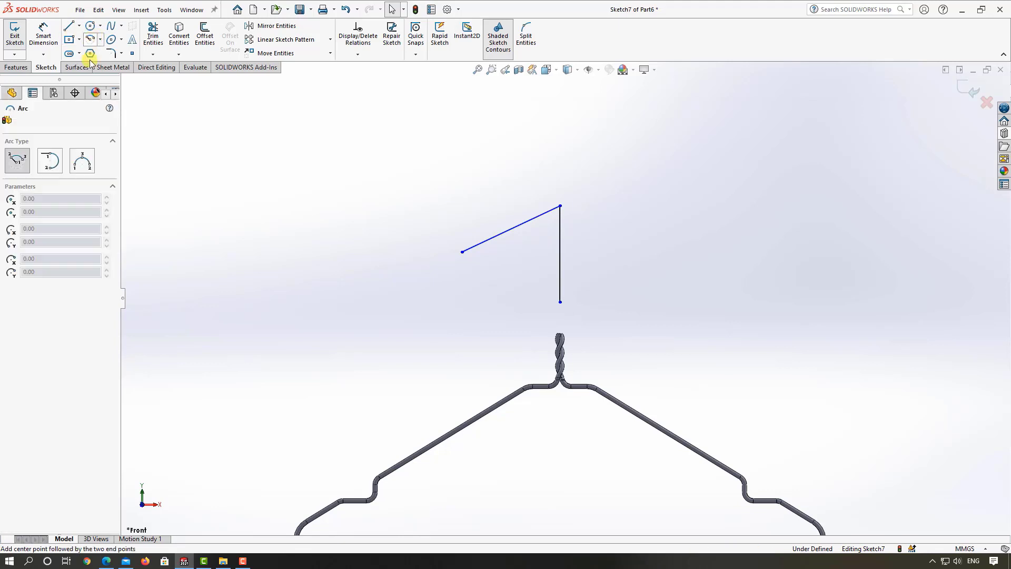
key(Escape)
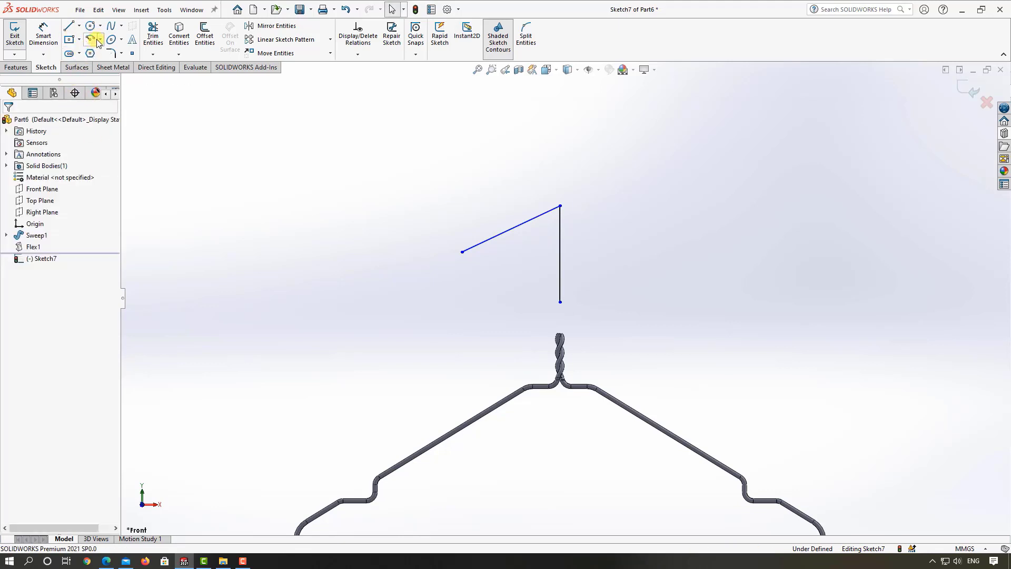
click(112, 53)
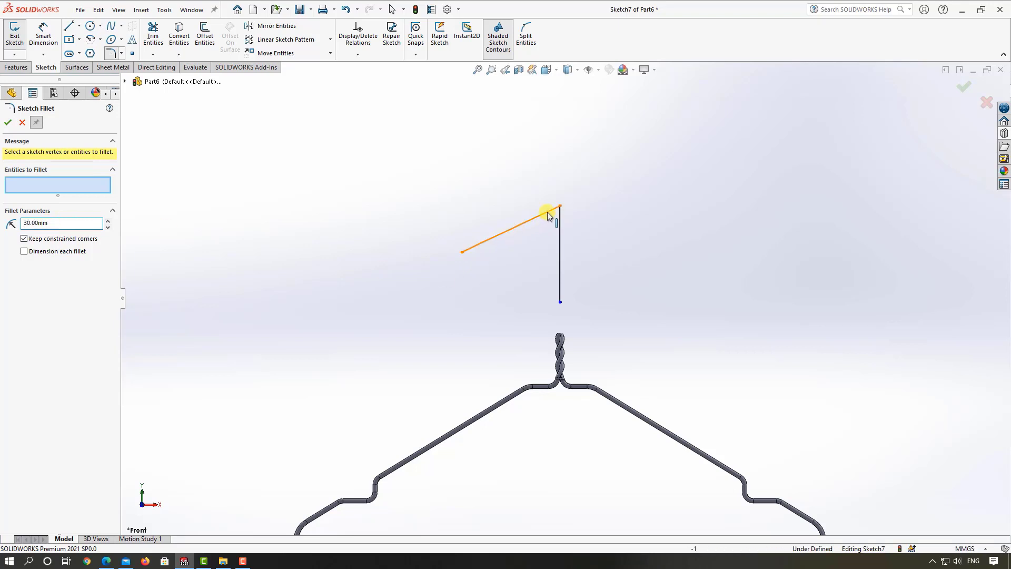
click(559, 205)
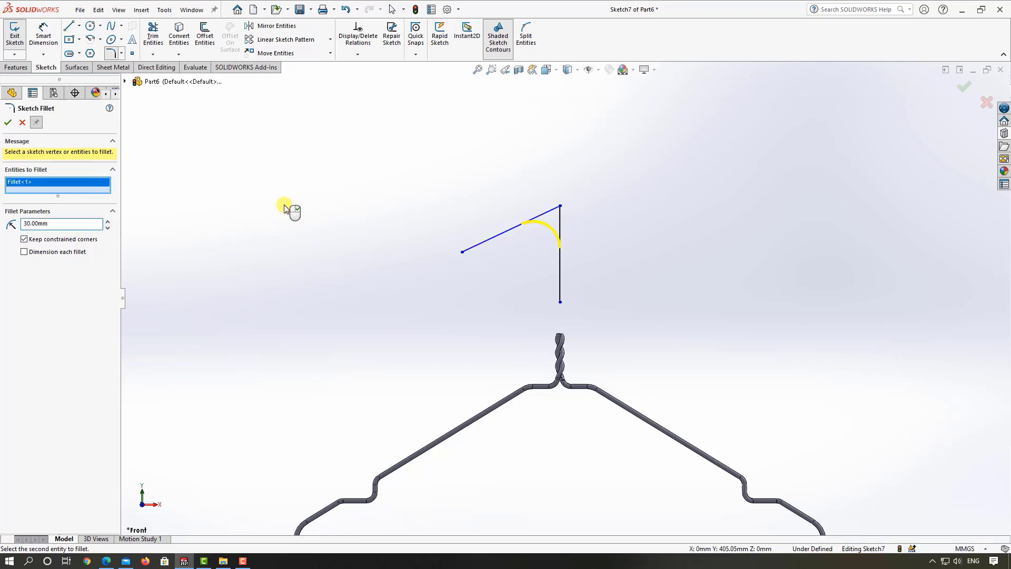
click(9, 127)
key(Escape)
Step: Dimension the vertical line of the hook sketch to 50 mm
click(45, 29)
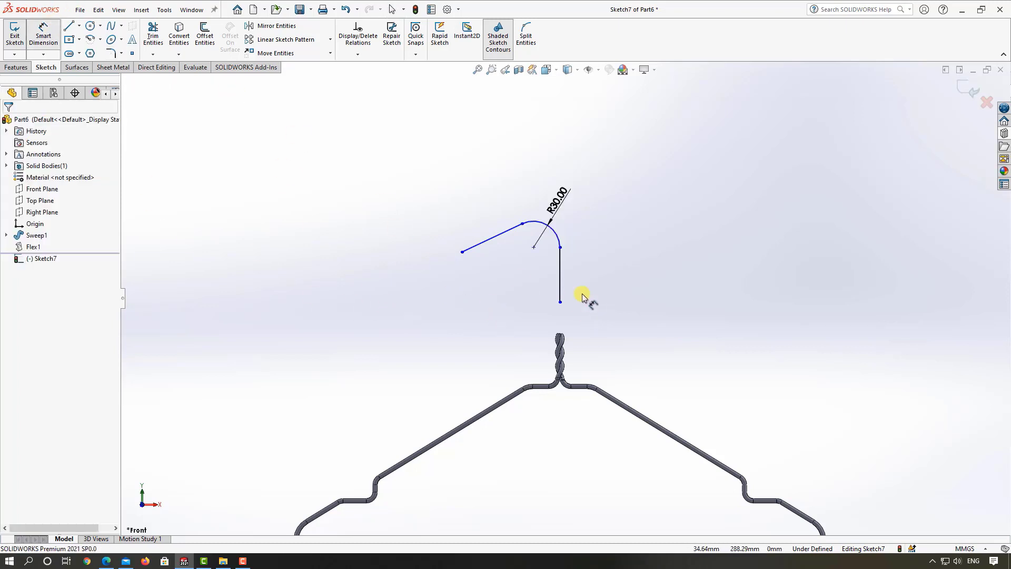
click(560, 276)
click(604, 277)
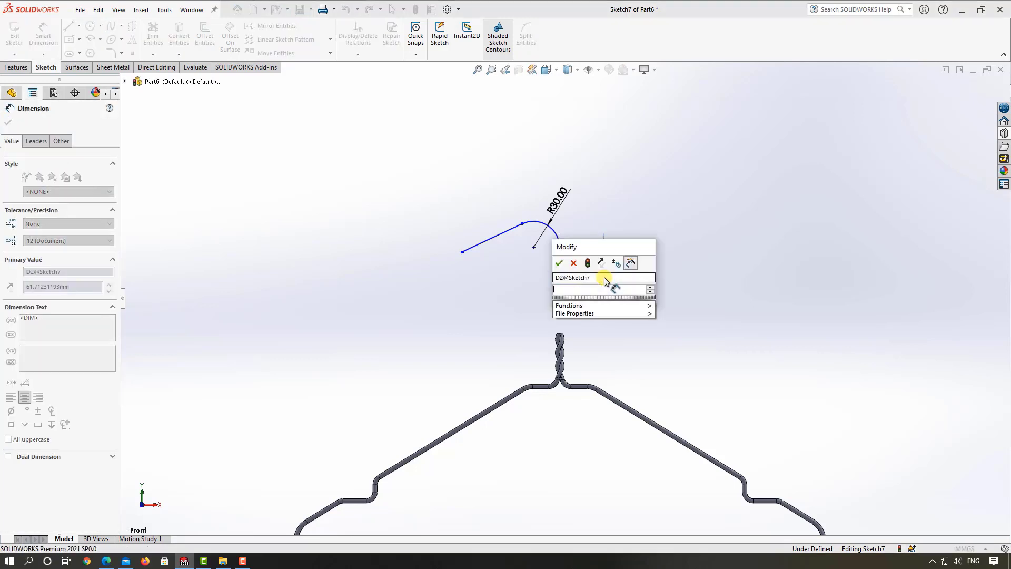
text(60)
key(Return)
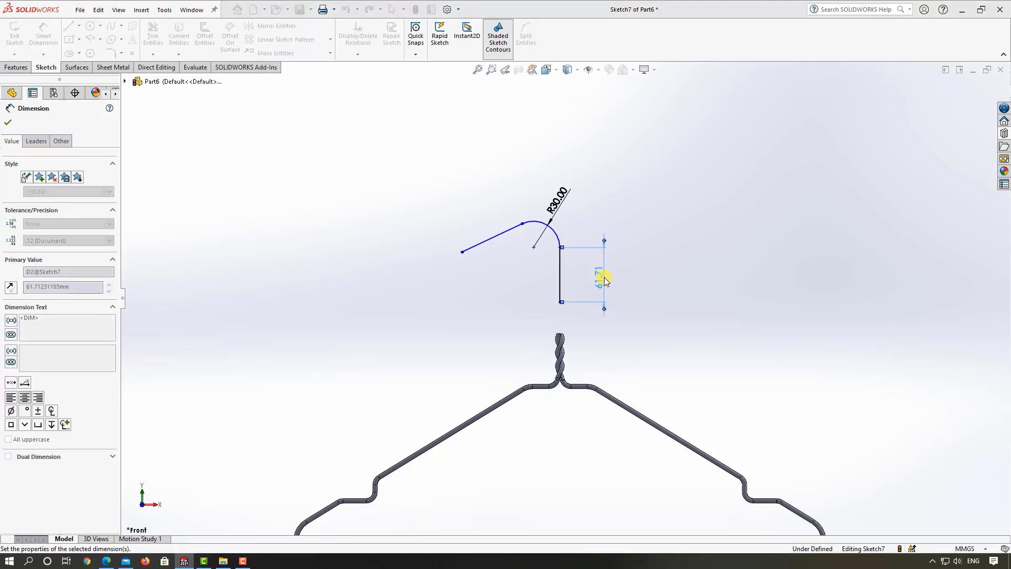
key(Escape)
scroll(605, 295, up, 3)
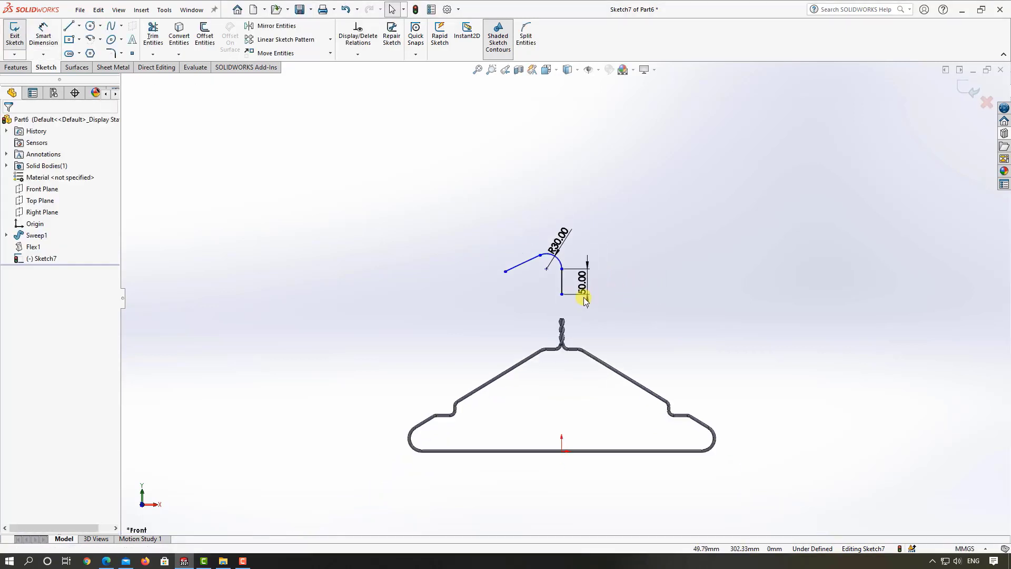
Step: Dimension the angle between the slanted line and the vertical line to 15°
click(56, 40)
scroll(446, 299, down, 3)
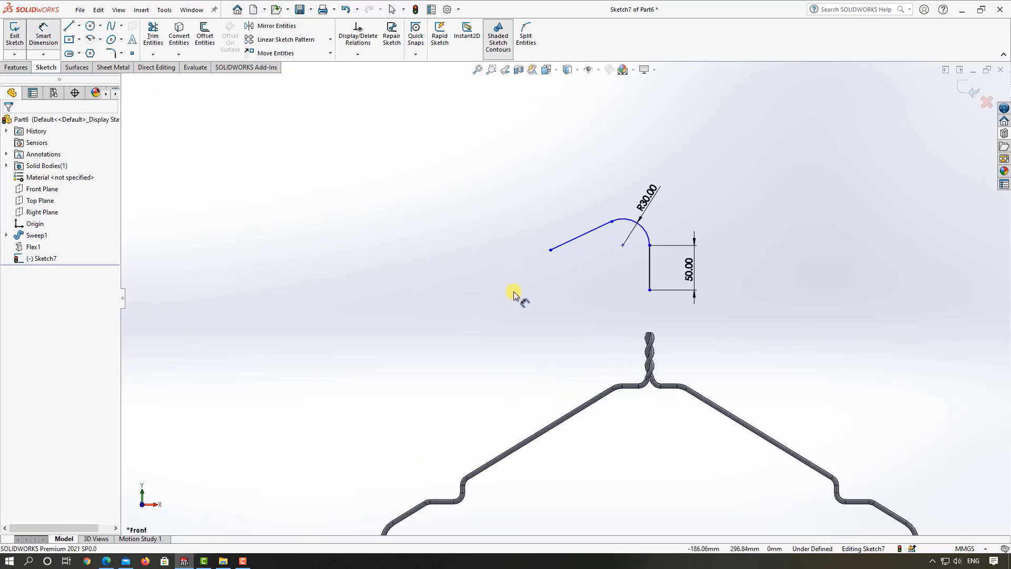
click(588, 240)
click(649, 260)
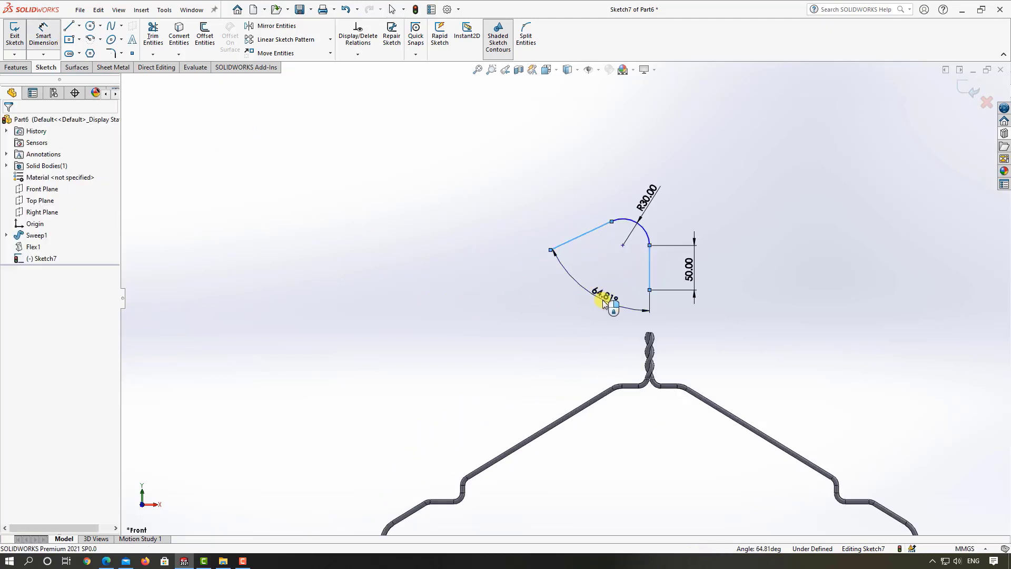
click(603, 303)
text(15)
key(Return)
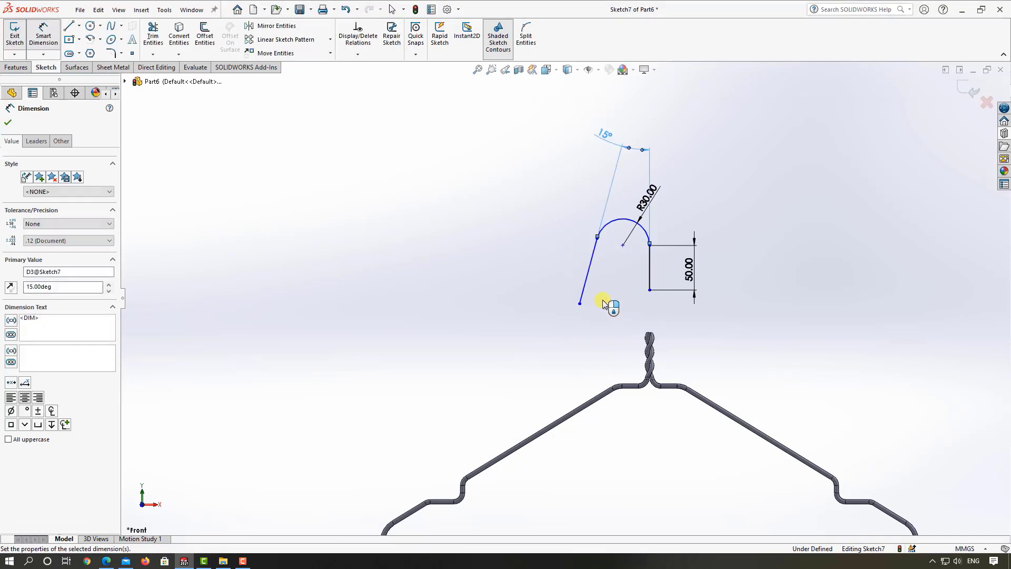
click(604, 332)
Step: Dimension the vertical distance from the slanted line's free end to the origin as 300 mm
scroll(600, 321, up, 4)
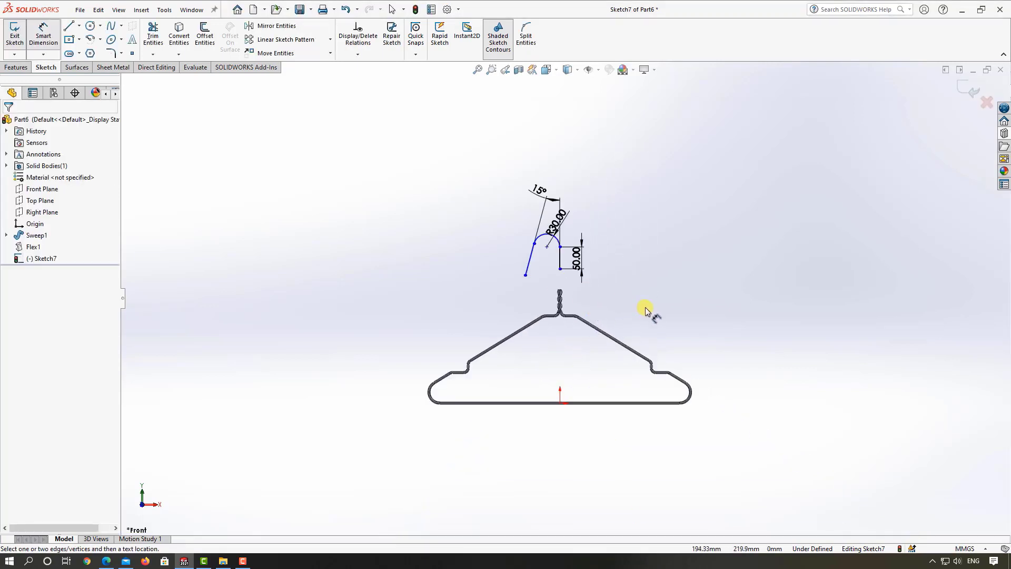
scroll(583, 292, down, 3)
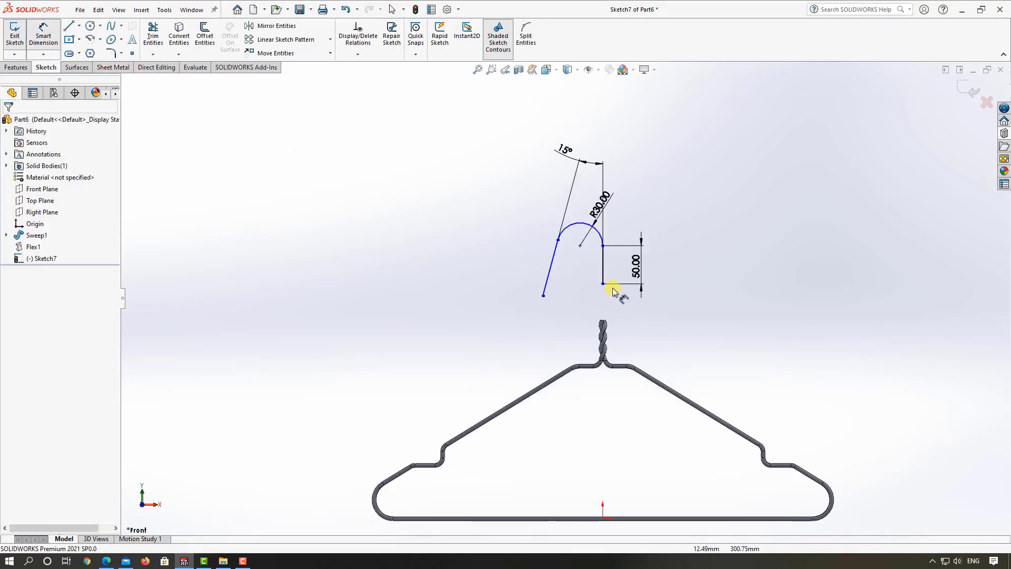
click(543, 296)
scroll(547, 294, up, 3)
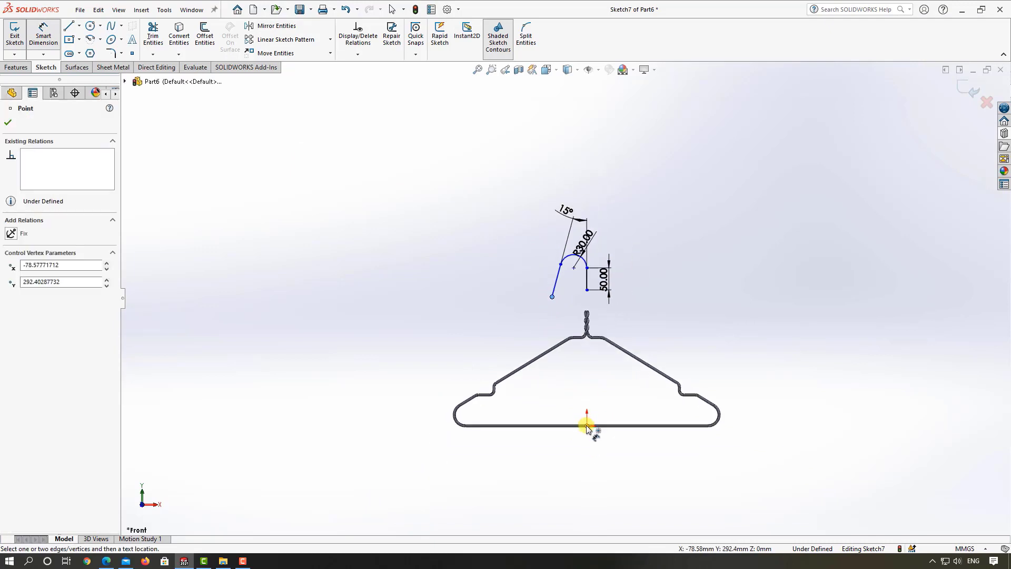
click(587, 426)
click(390, 380)
key(BackSpace)
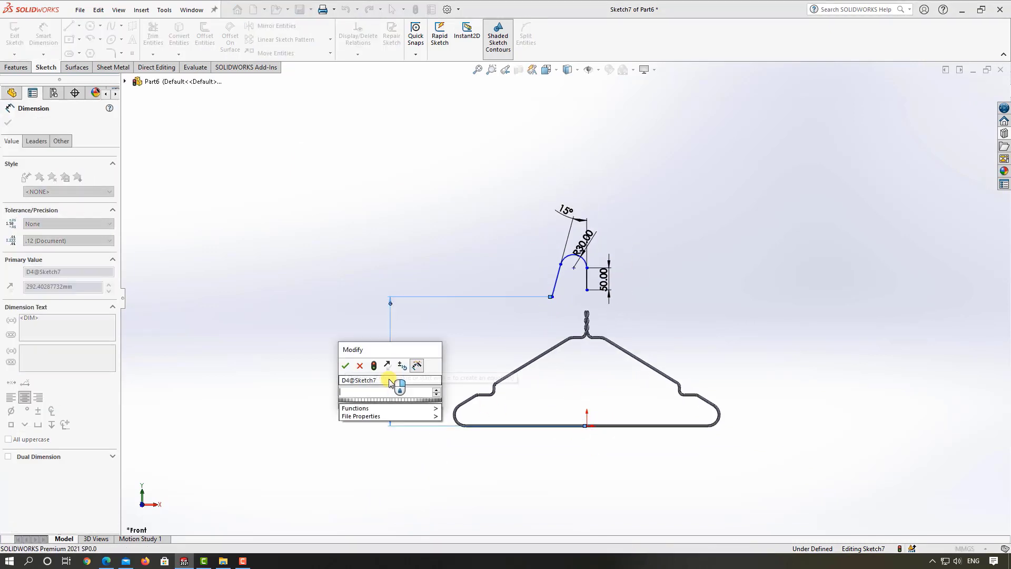
text(300)
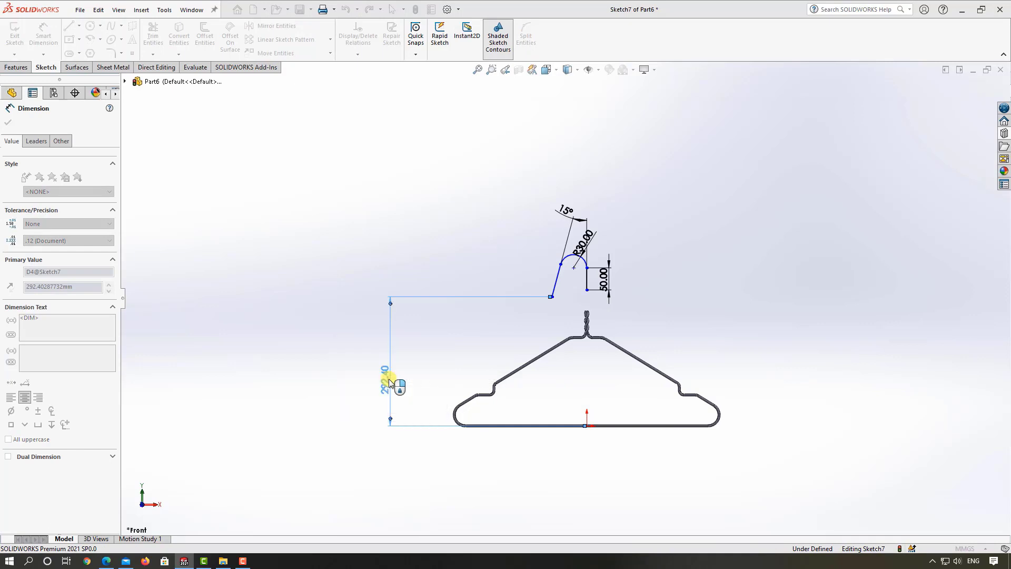
key(Return)
click(440, 366)
Step: Dimension the vertical distance from the top of the hook arc to the origin as 350 mm and exit the sketch
scroll(562, 264, down, 2)
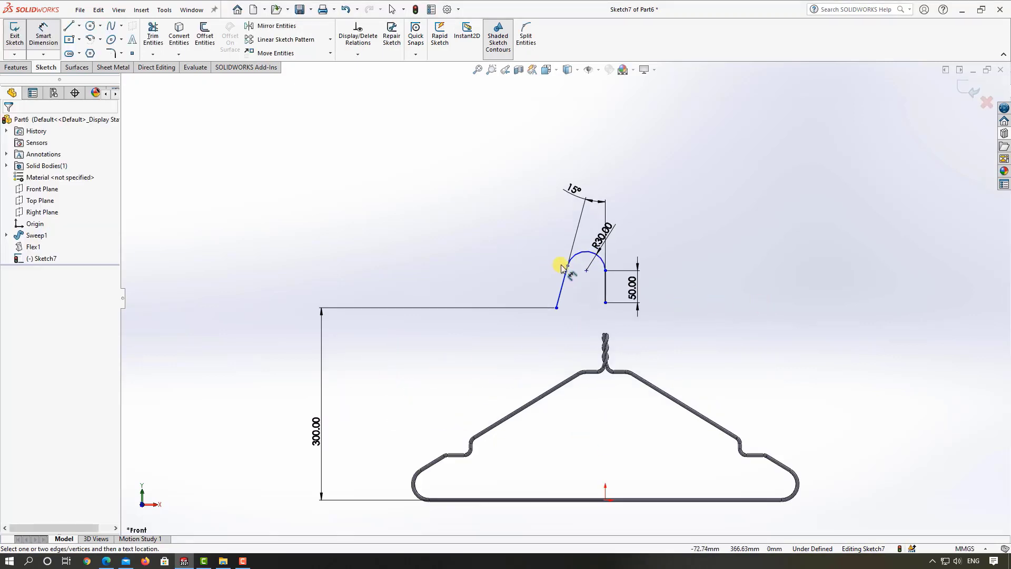
click(591, 255)
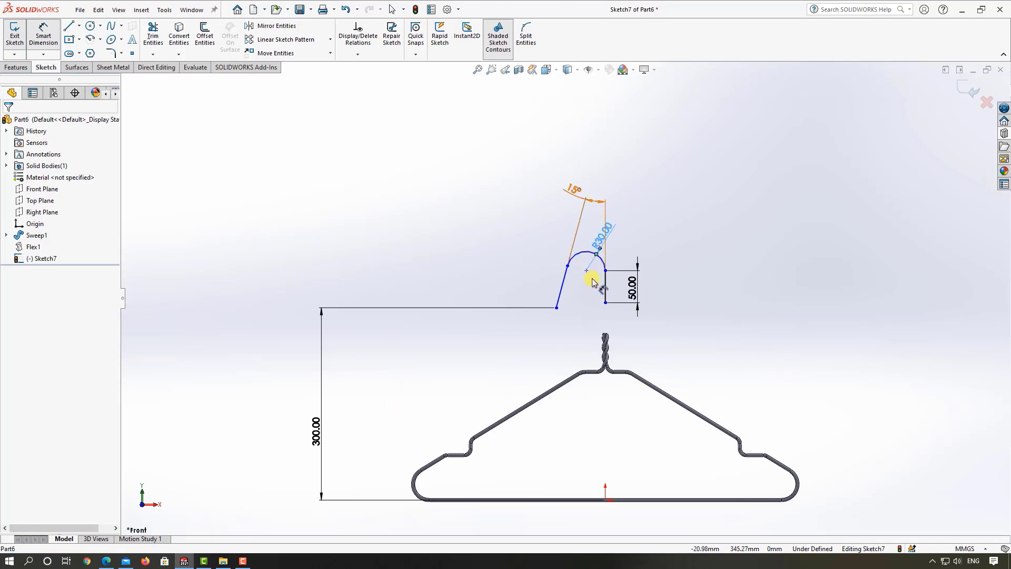
scroll(585, 261, up, 2)
scroll(584, 261, down, 2)
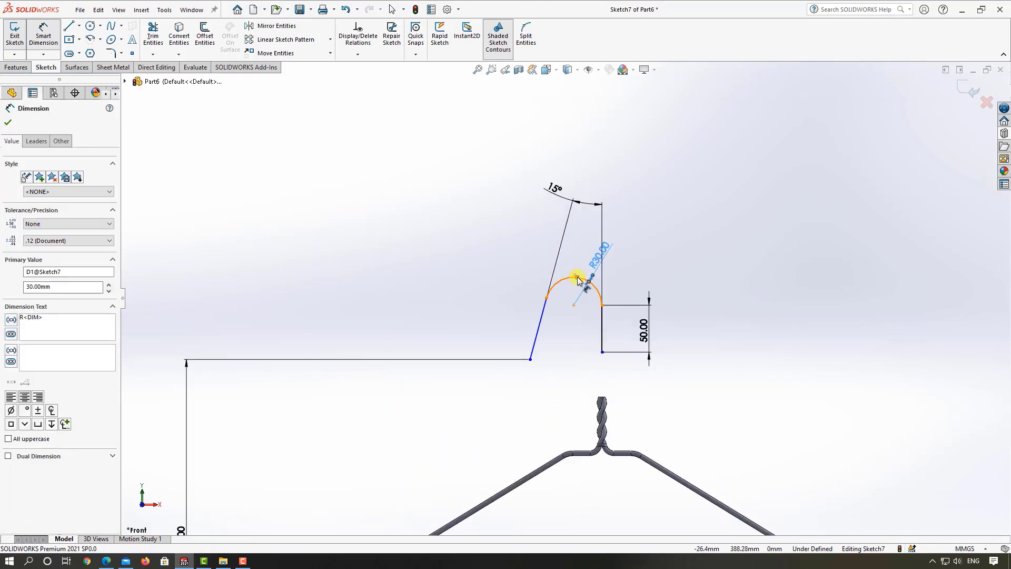
click(577, 279)
scroll(581, 445, up, 3)
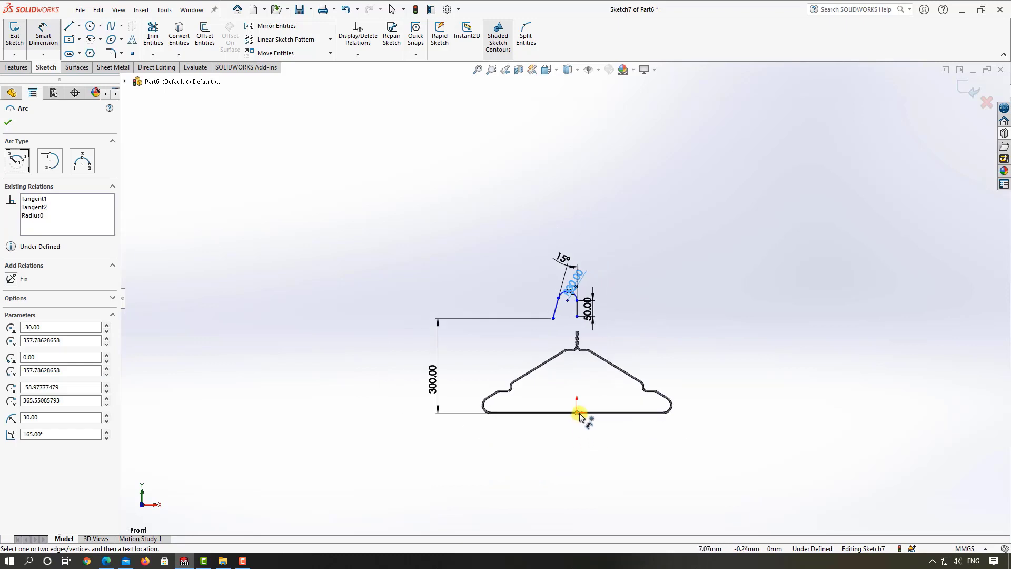
click(579, 412)
click(724, 387)
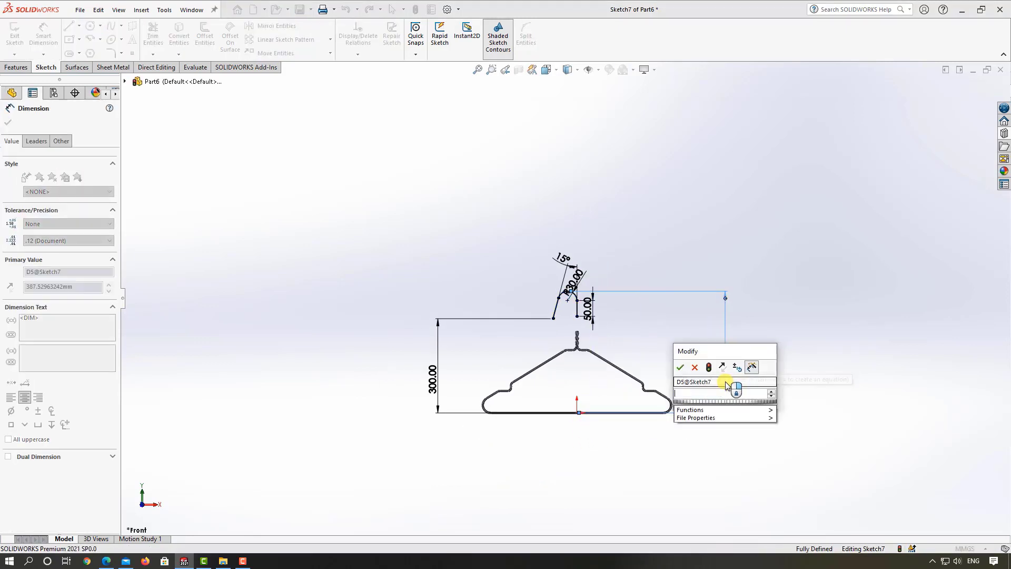
text(350)
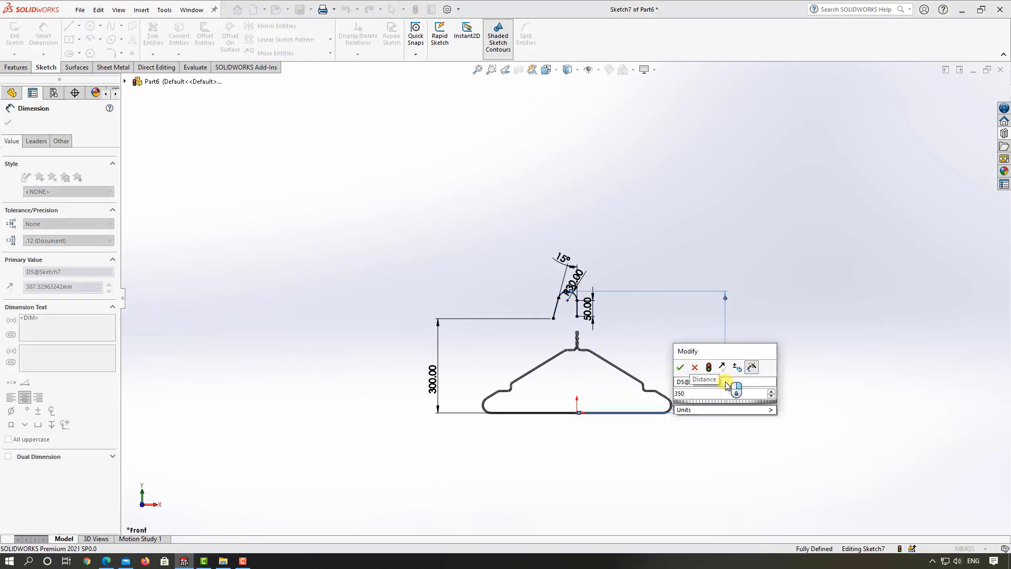
key(Return)
key(Escape)
scroll(605, 308, up, 3)
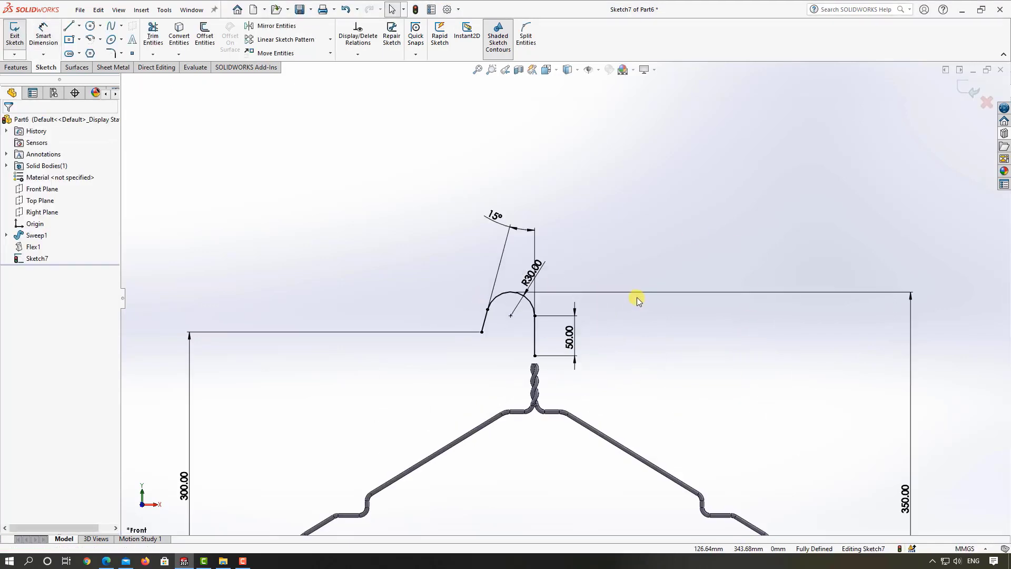
scroll(637, 301, down, 3)
click(972, 90)
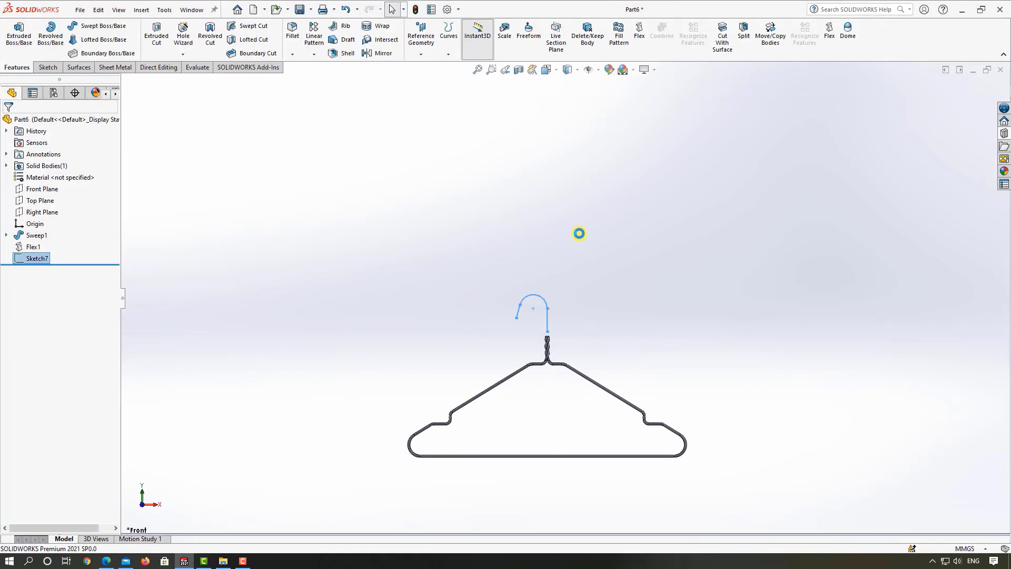
Step: Sweep a 5 mm circular profile along the hook sketch to create the hook as a solid
click(579, 233)
mouse_move(593, 253)
middle_down()
mouse_move(621, 289)
mouse_move(621, 332)
mouse_move(545, 319)
middle_up()
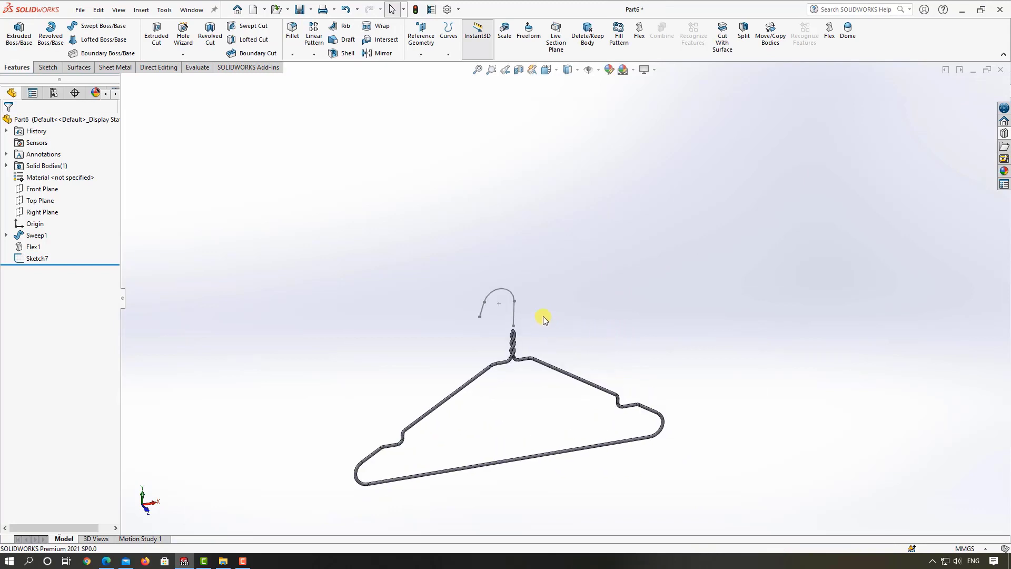
scroll(544, 320, up, 1)
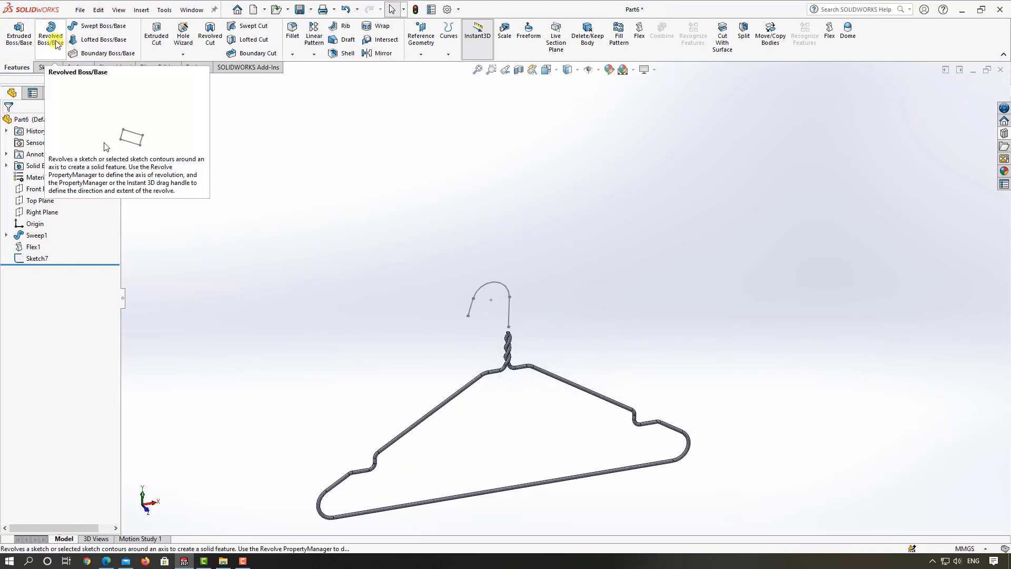
click(95, 26)
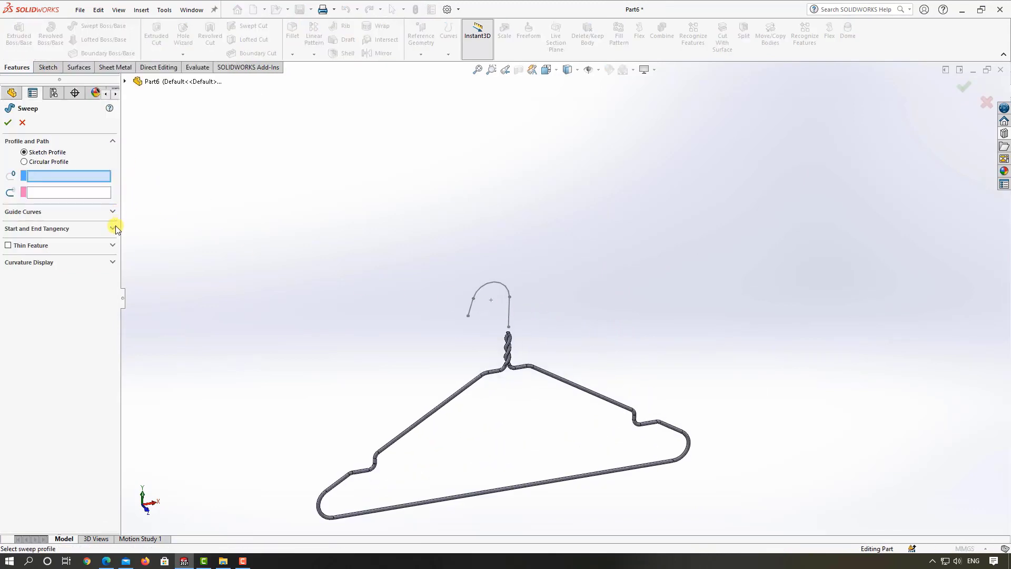
click(24, 162)
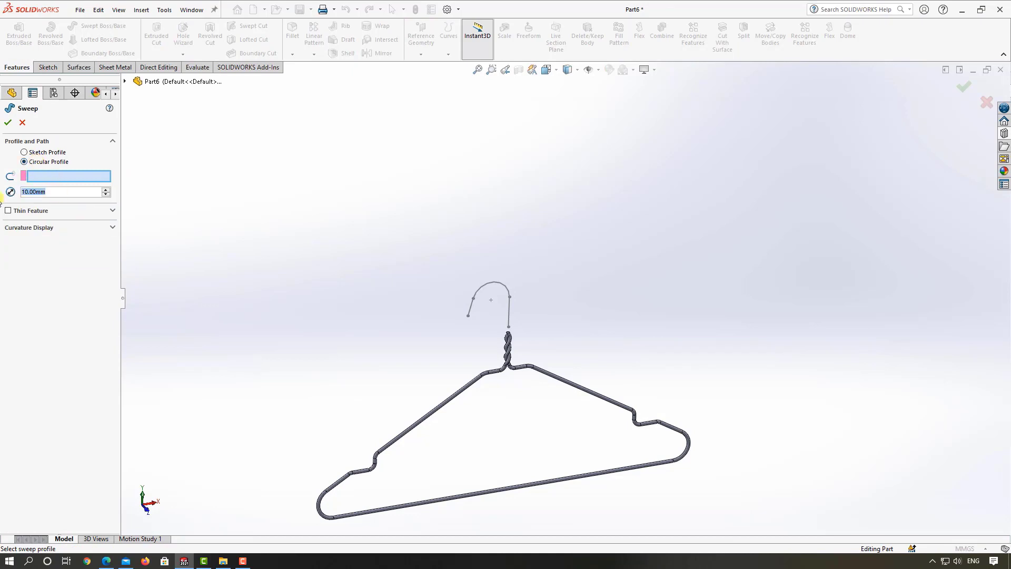
text(5)
key(Return)
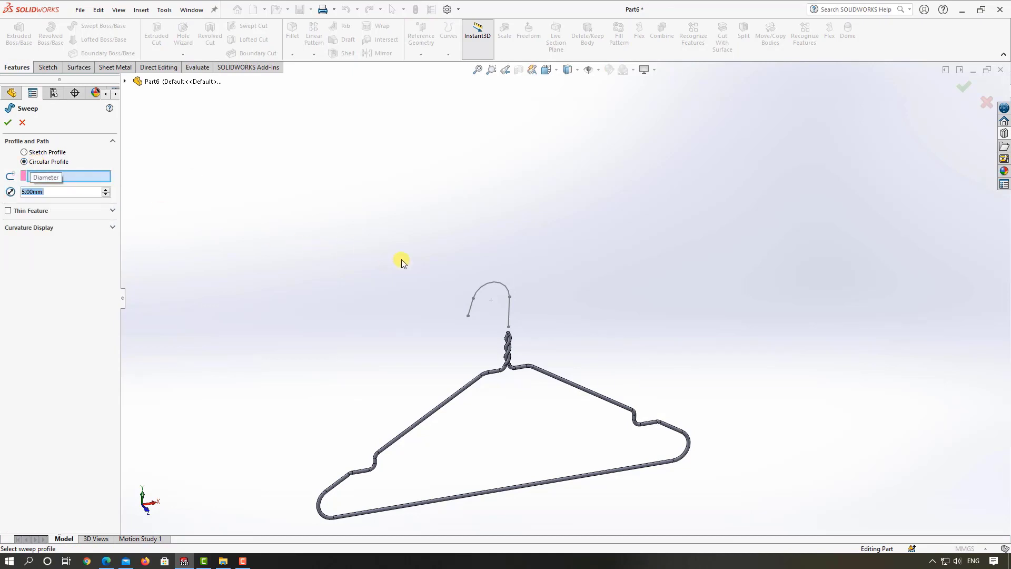
click(470, 315)
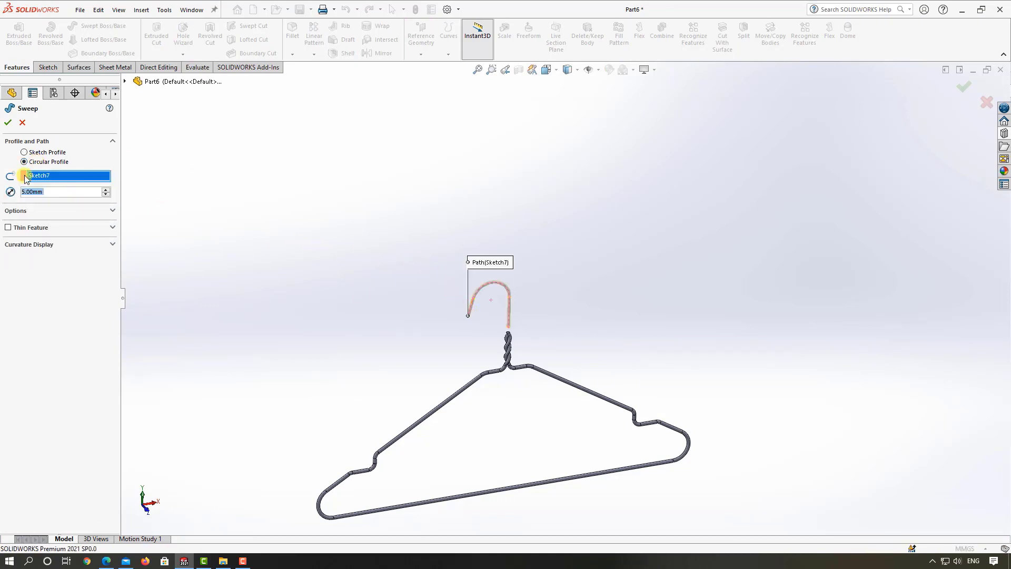
click(9, 124)
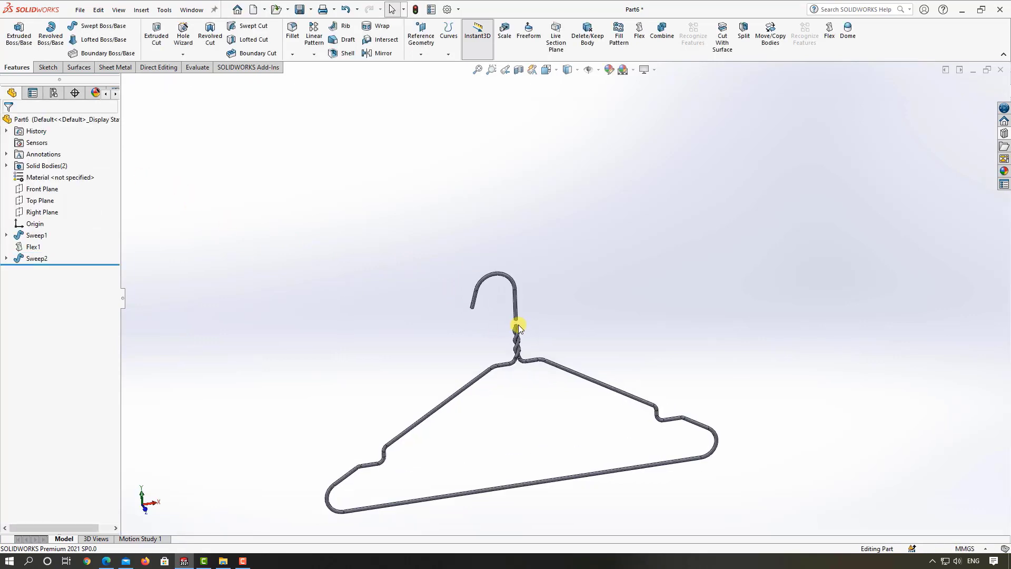
Step: Create a reference point at the center of one wire's end face at the top of the twisted neck
scroll(517, 326, down, 6)
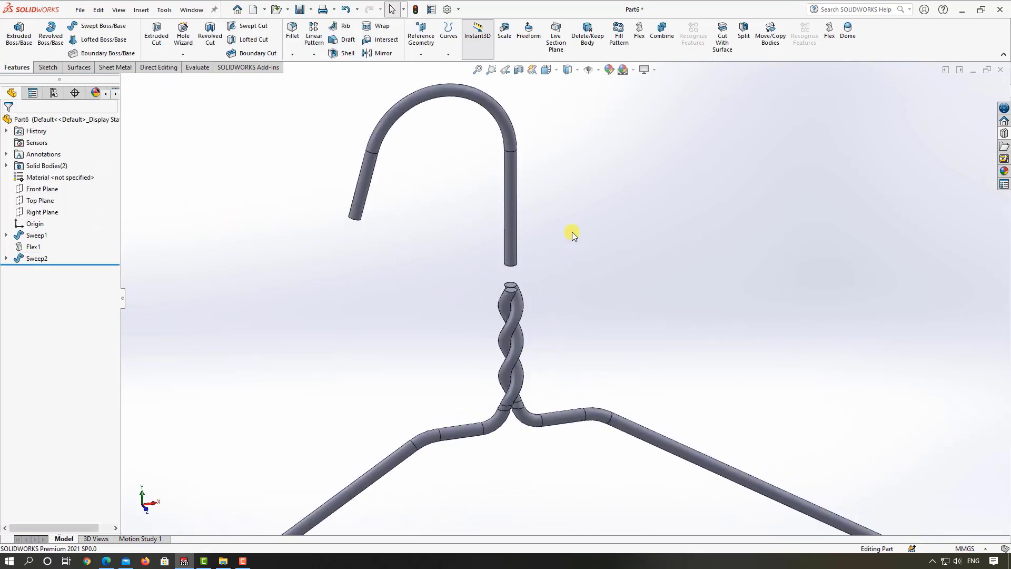
click(420, 55)
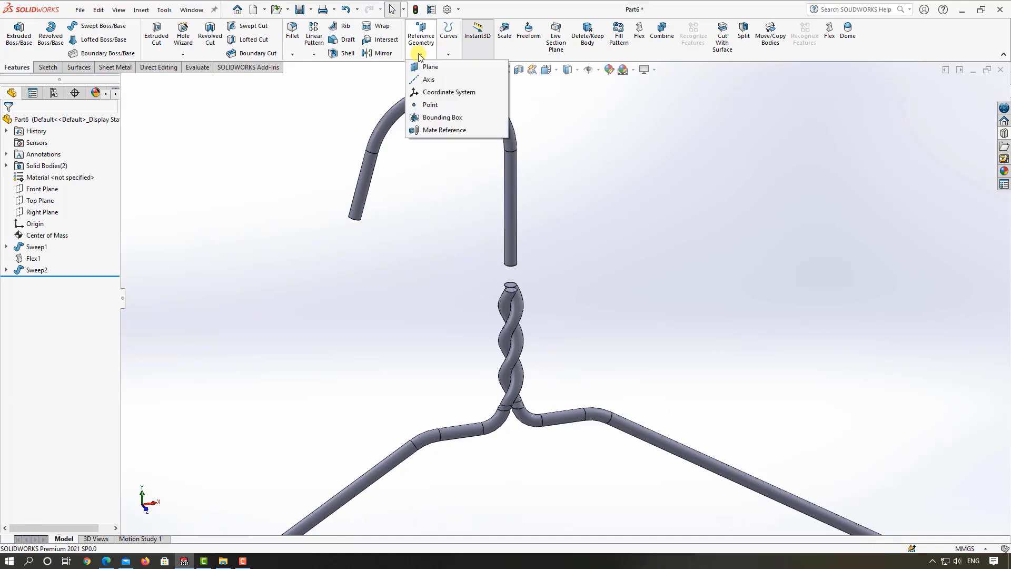
click(427, 104)
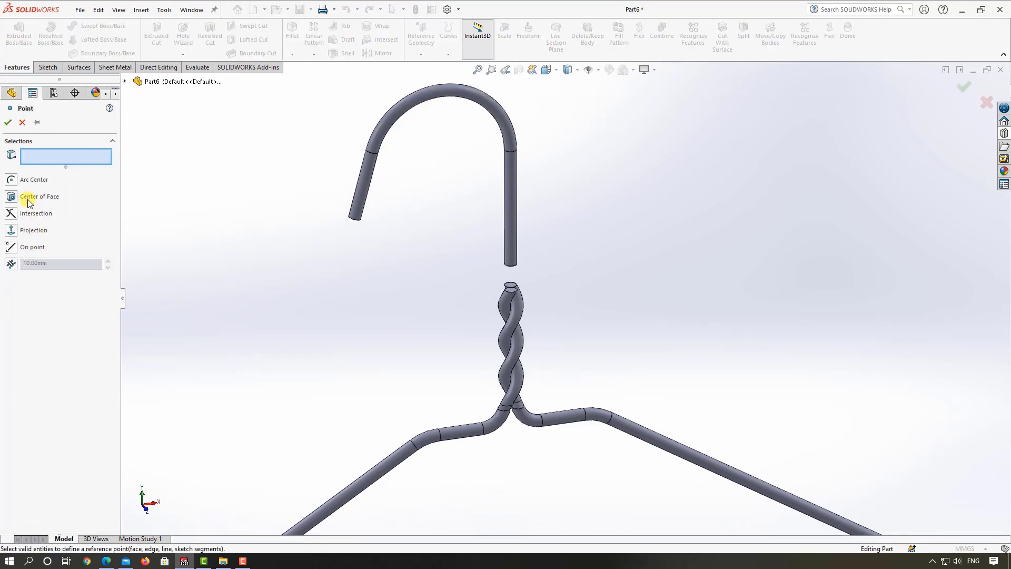
click(24, 199)
scroll(505, 299, down, 5)
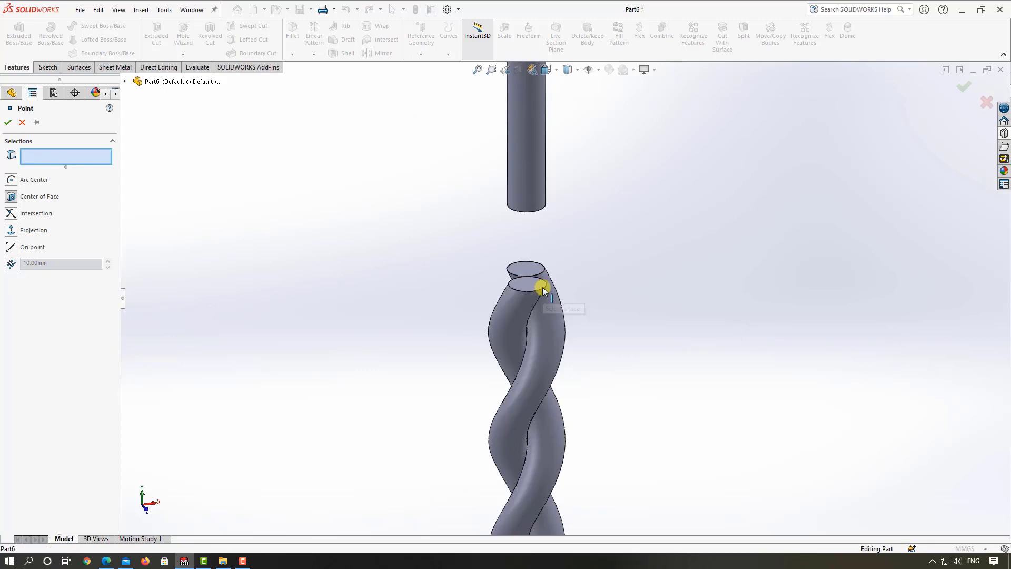
click(538, 284)
scroll(463, 296, up, 2)
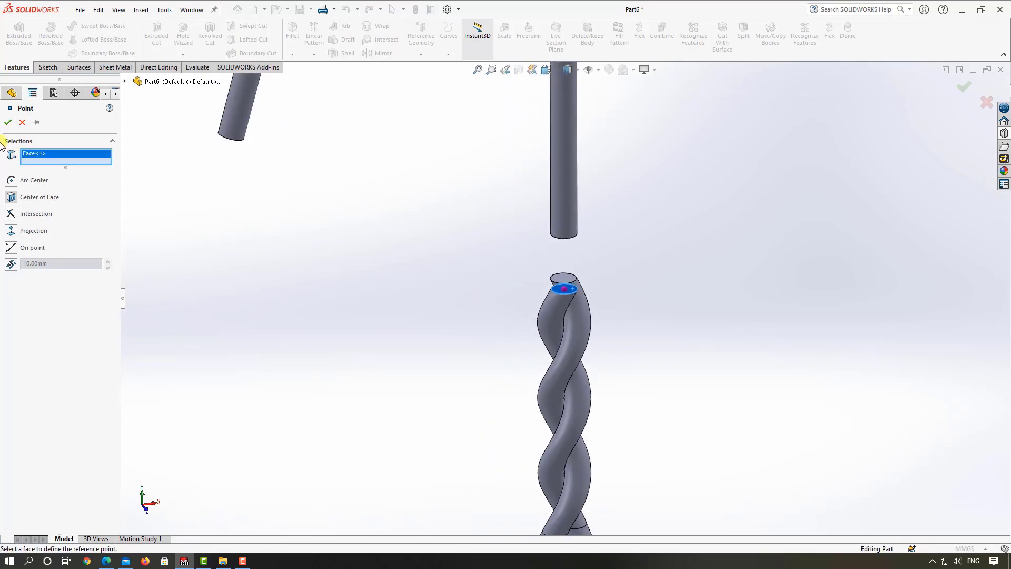
click(7, 125)
Step: In a new 3D sketch, draw a two-point spline from the reference point to the center of the hook's lower end face
scroll(521, 340, up, 3)
scroll(529, 331, down, 2)
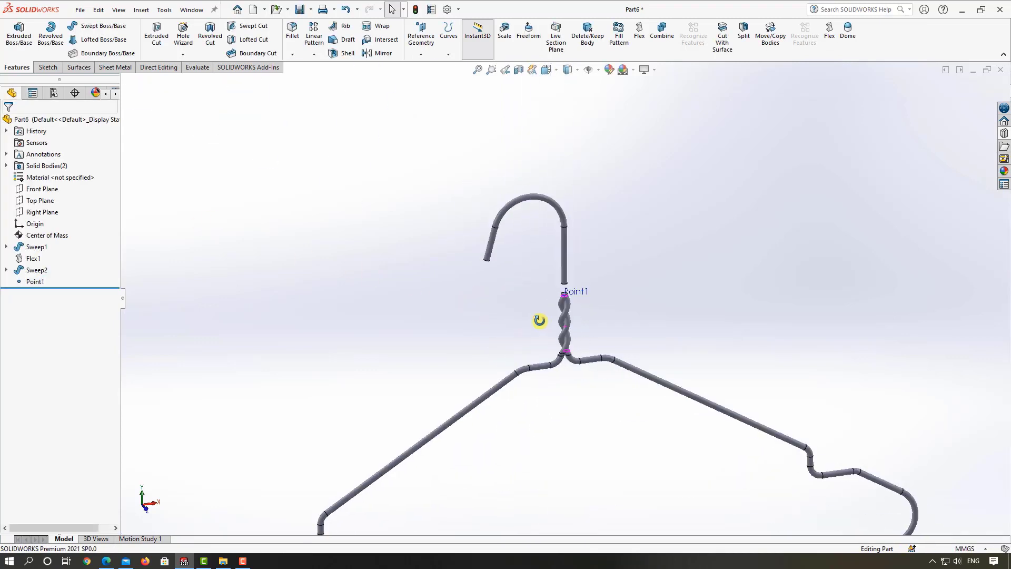
click(46, 70)
click(14, 54)
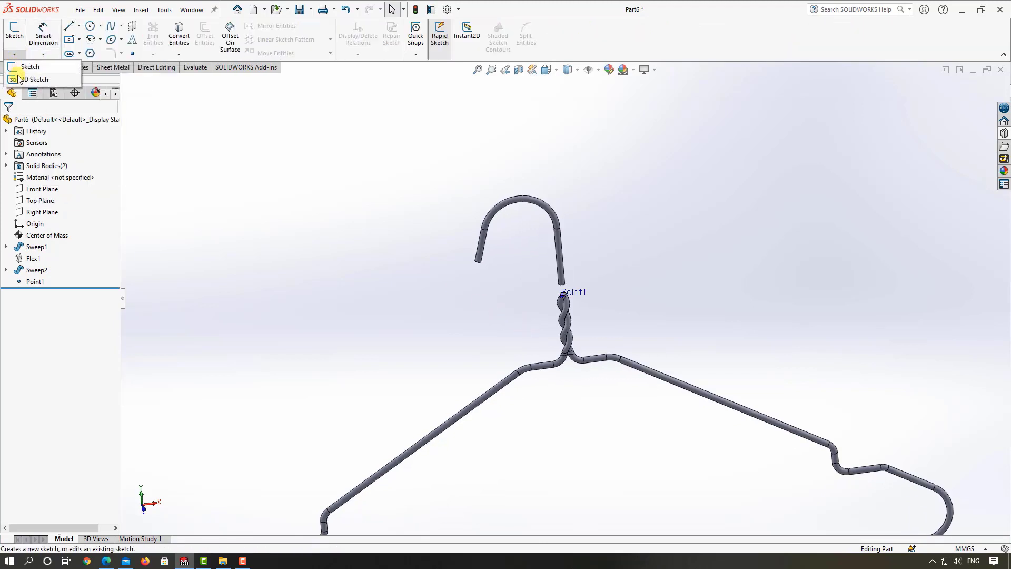
click(33, 77)
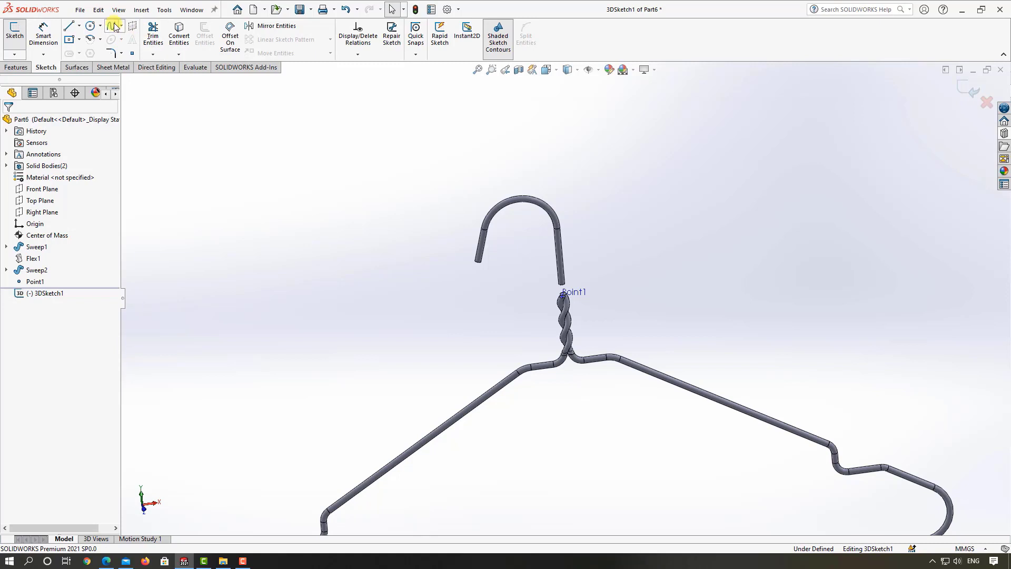
scroll(621, 279, down, 8)
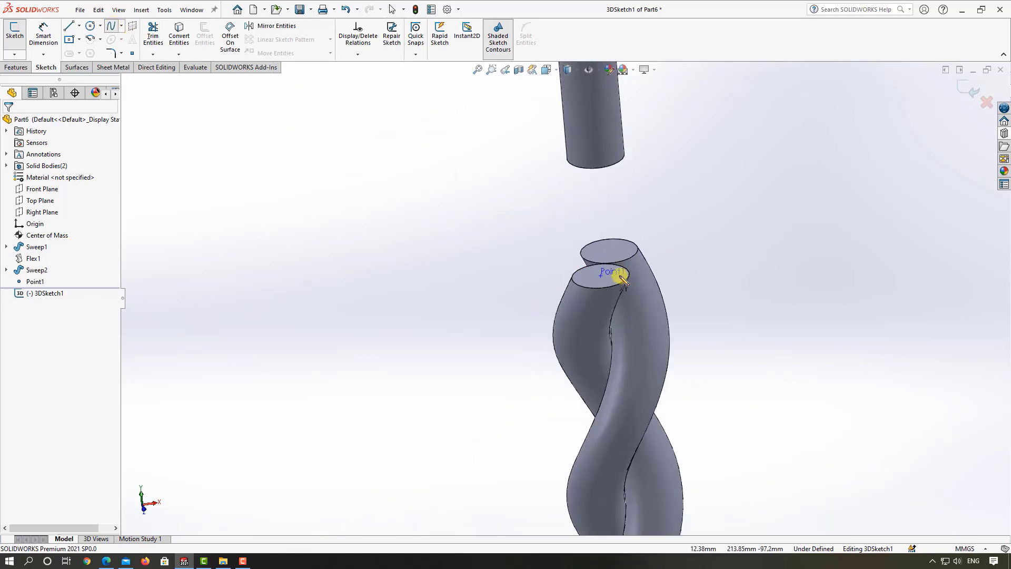
click(599, 275)
scroll(587, 296, up, 3)
middle_drag(583, 301, 595, 225)
scroll(592, 224, down, 2)
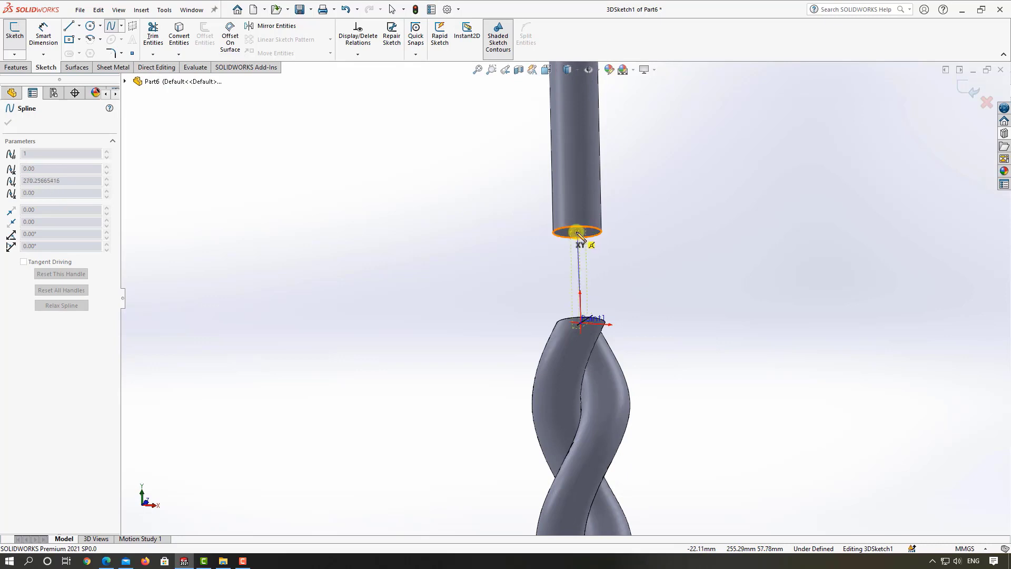
double_click(578, 233)
middle_drag(599, 262, 619, 243)
Step: Constrain the spline's tangent handle at the hook end with an Along Y relation
click(599, 238)
scroll(598, 238, down, 4)
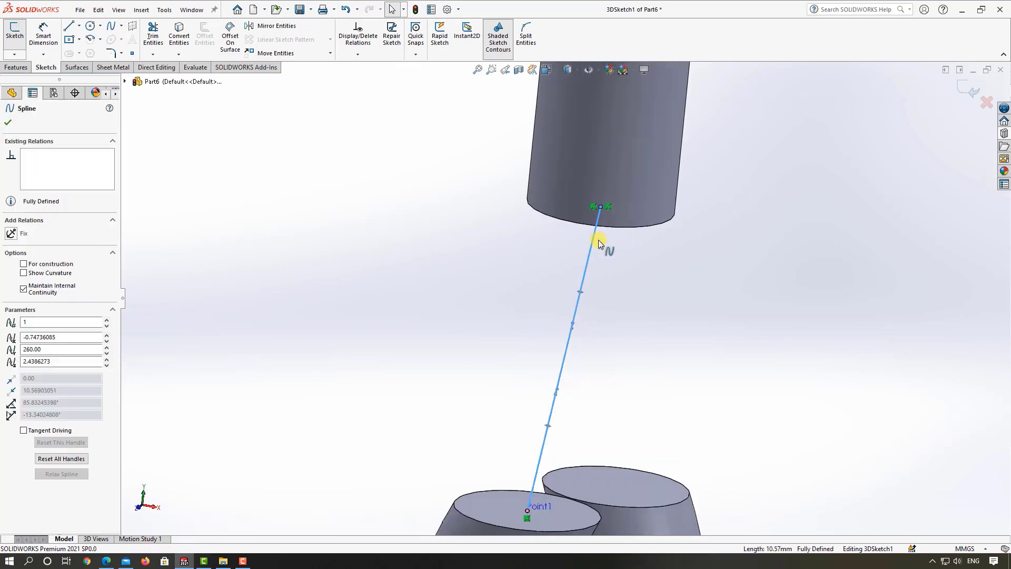
click(573, 323)
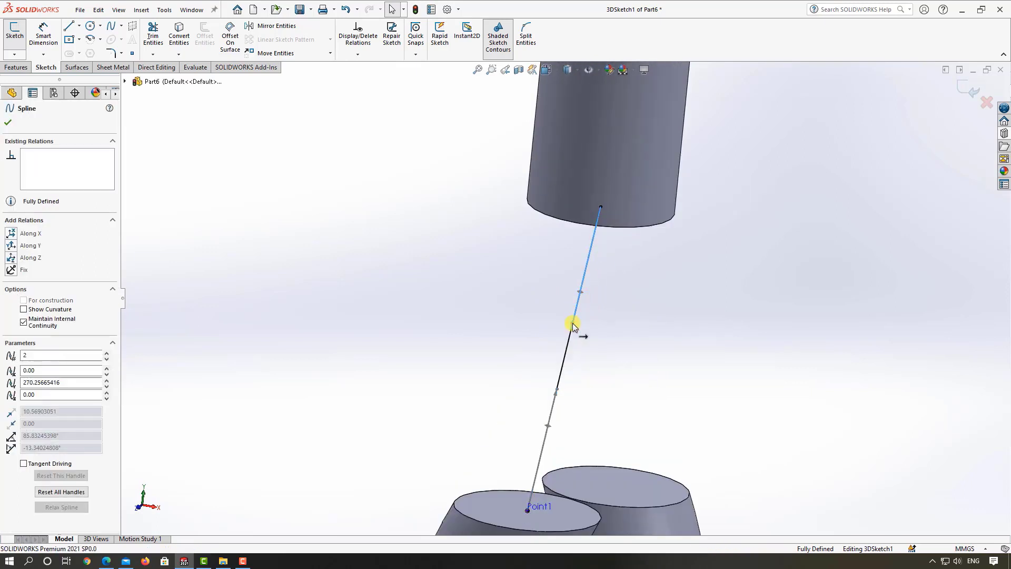
click(33, 248)
click(339, 274)
scroll(564, 311, up, 4)
scroll(571, 393, down, 5)
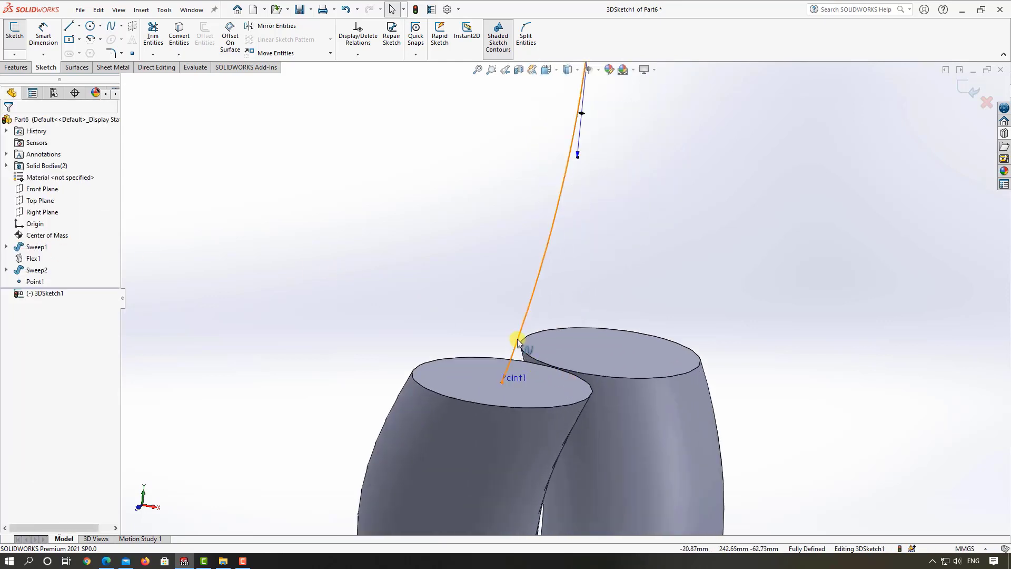
Step: Constrain the spline's tangent handle at the twisted-neck end with an Along Y relation and exit the 3D sketch
click(518, 341)
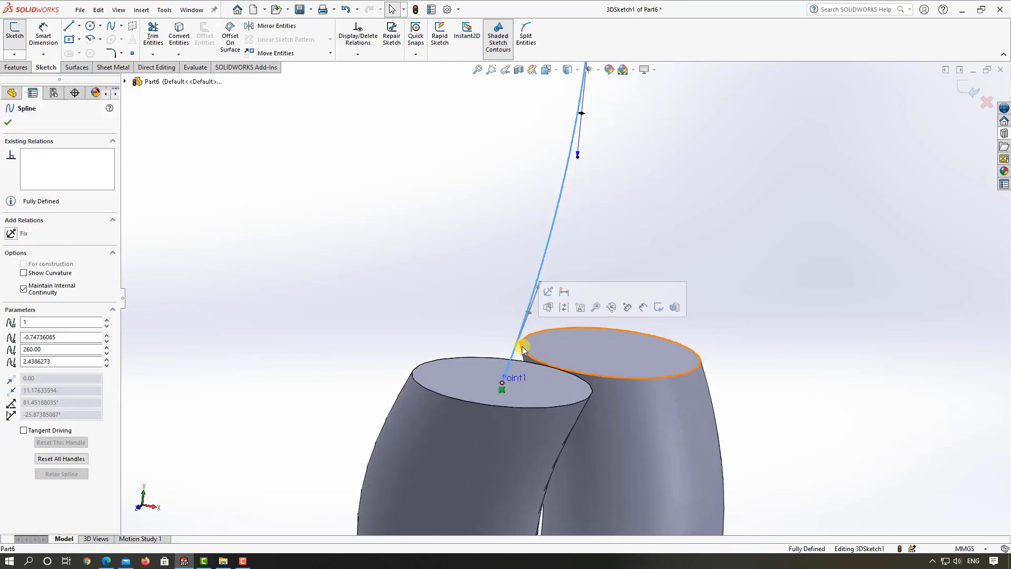
click(625, 228)
click(525, 308)
scroll(542, 290, down, 3)
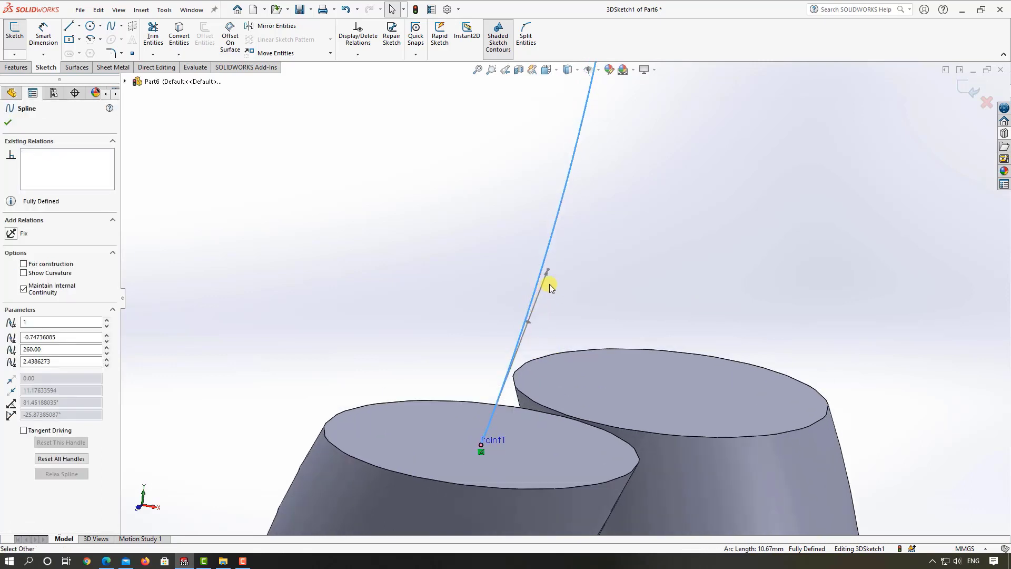
click(547, 274)
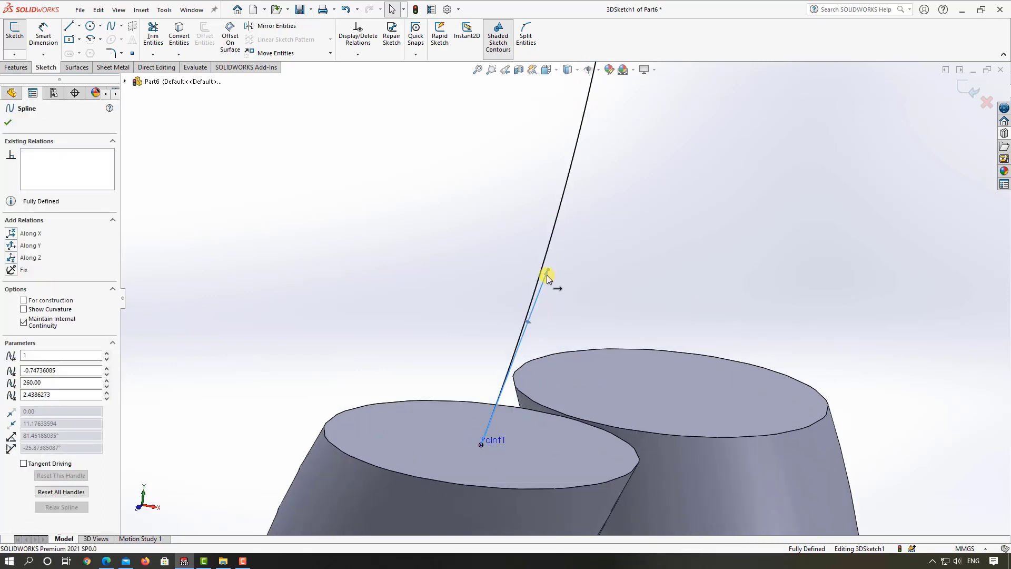
click(30, 247)
click(379, 270)
scroll(470, 332, up, 4)
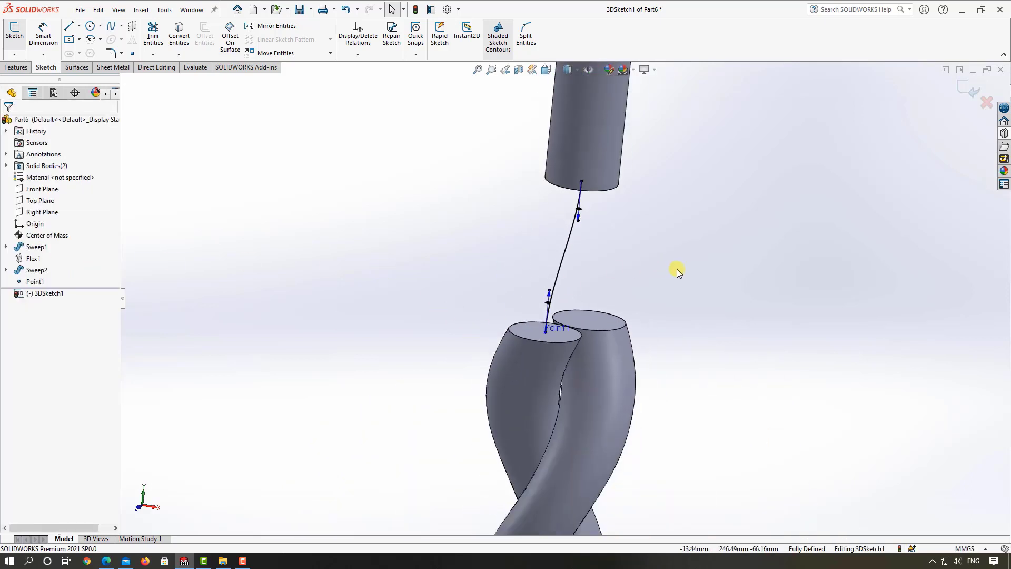
click(963, 88)
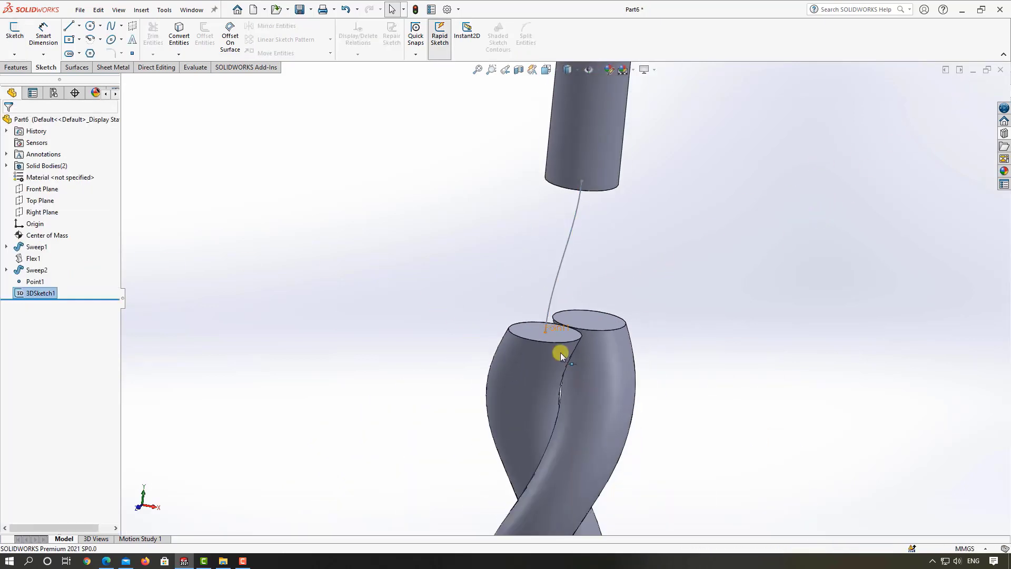
Step: Try sweeping a 5 mm circular profile along the connecting spline between the twisted neck and the hook
scroll(561, 353, up, 3)
mouse_move(562, 304)
middle_down()
mouse_move(562, 264)
mouse_move(641, 302)
mouse_move(617, 295)
mouse_move(648, 272)
middle_up()
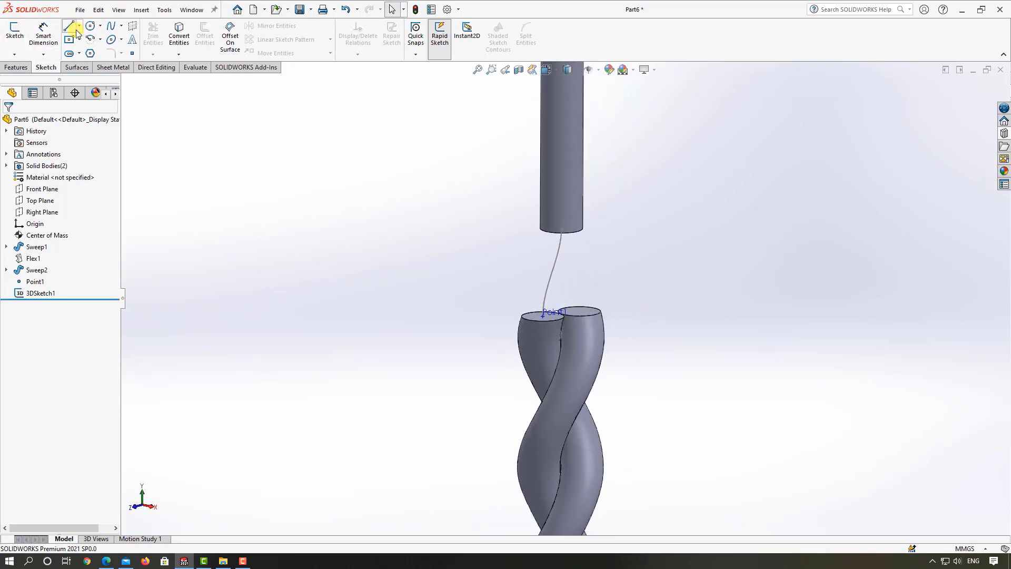
click(16, 67)
click(73, 28)
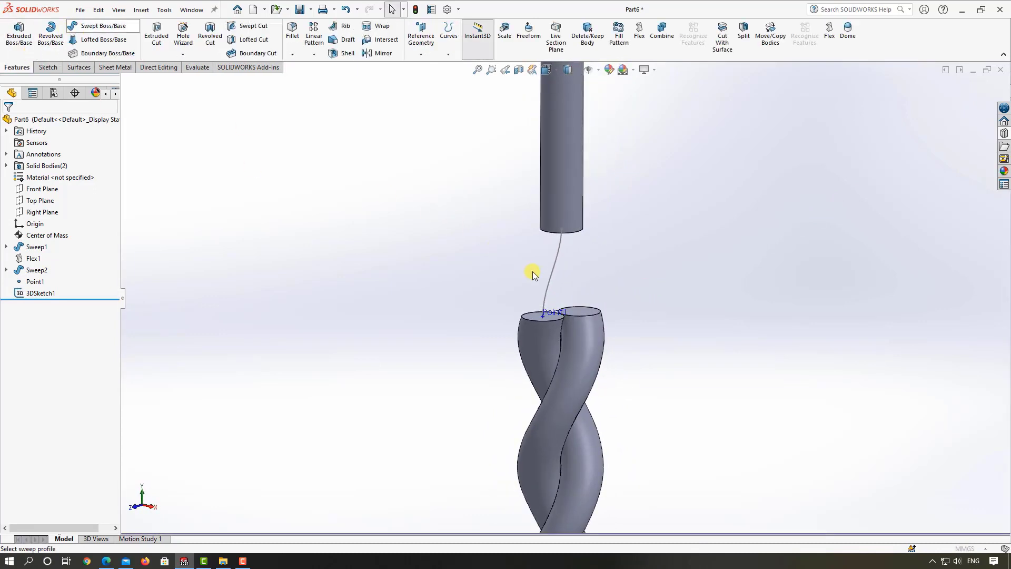
click(561, 250)
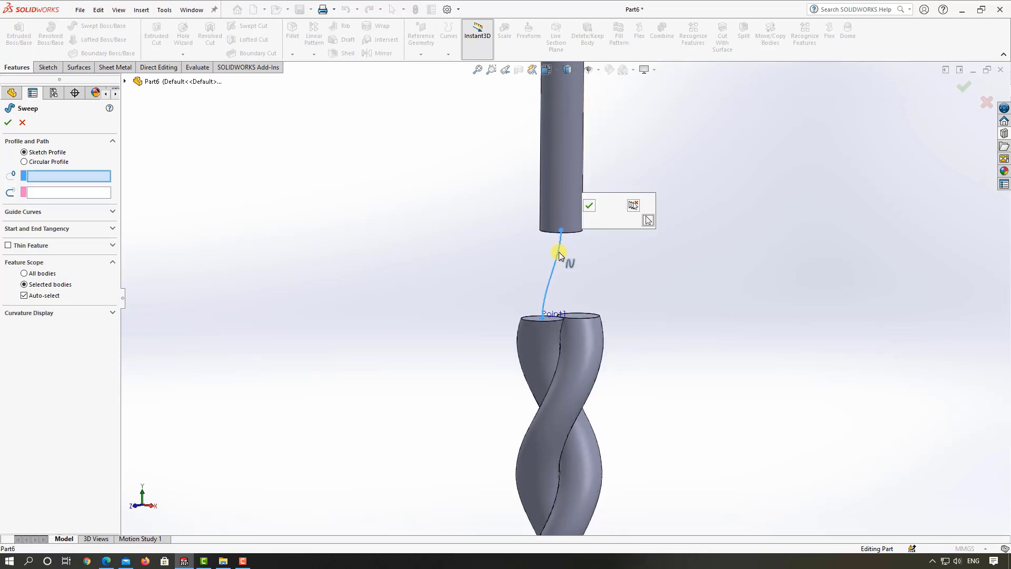
click(46, 162)
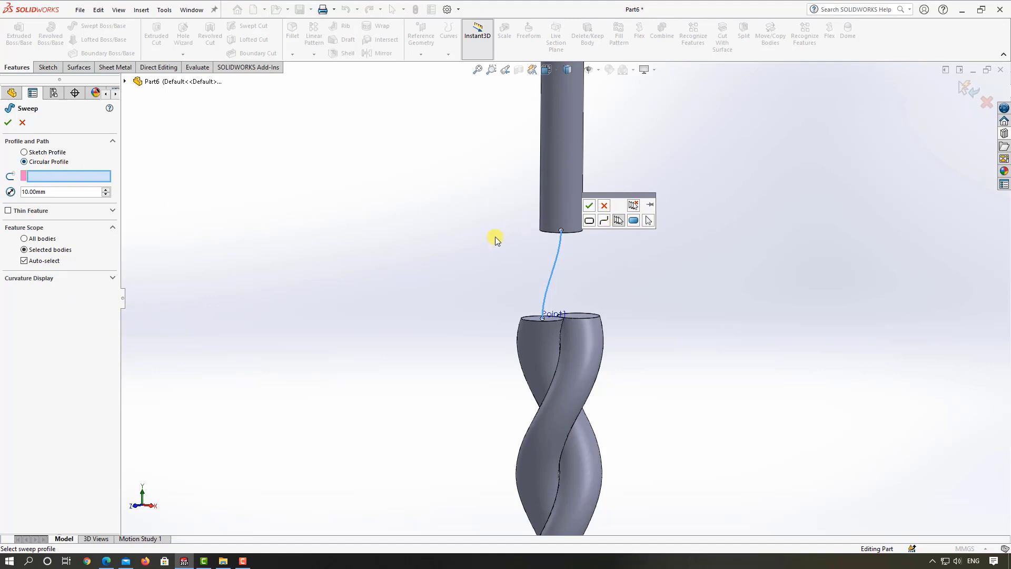
click(589, 205)
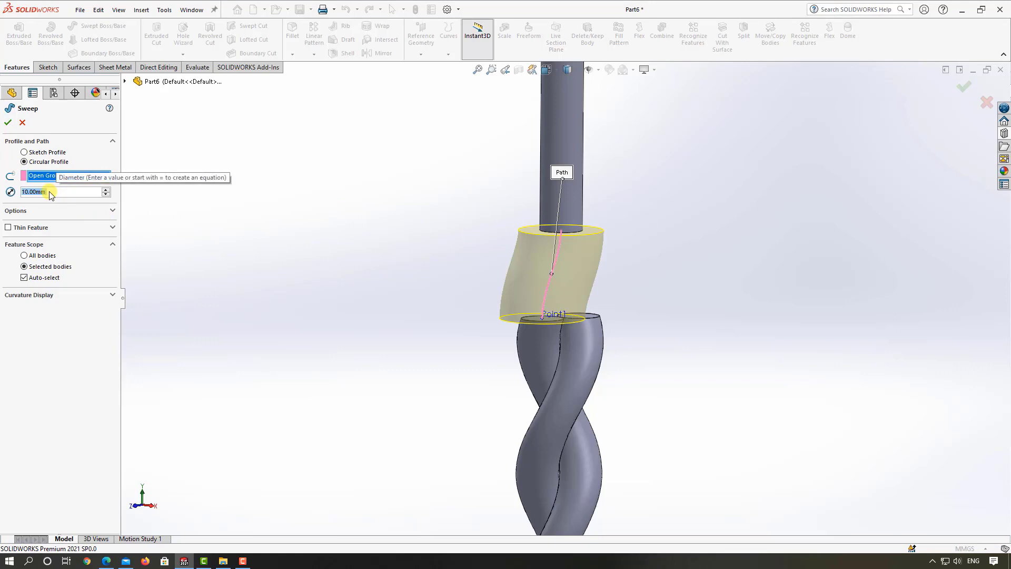
key(BackSpace)
text(5)
key(Return)
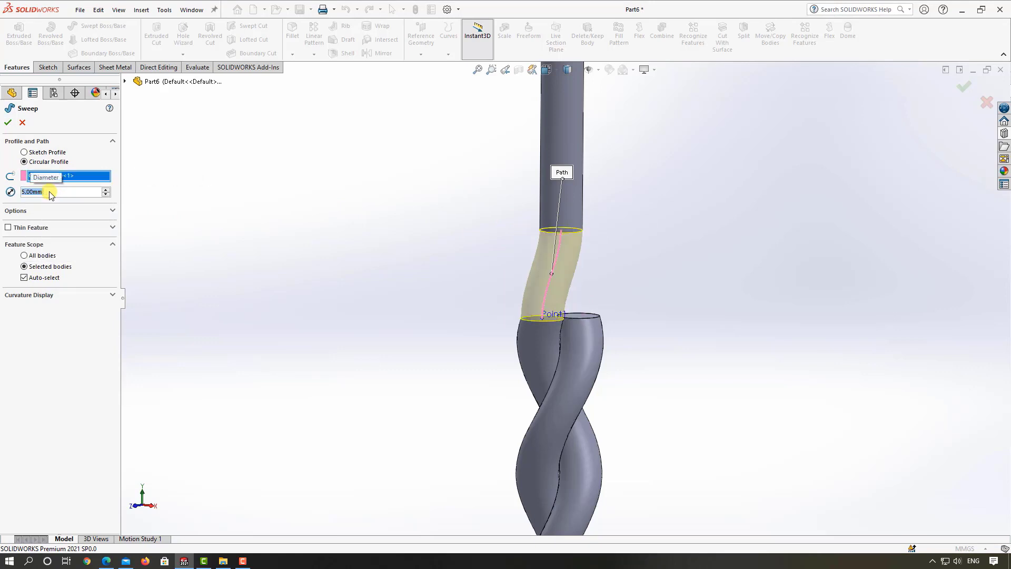
click(30, 212)
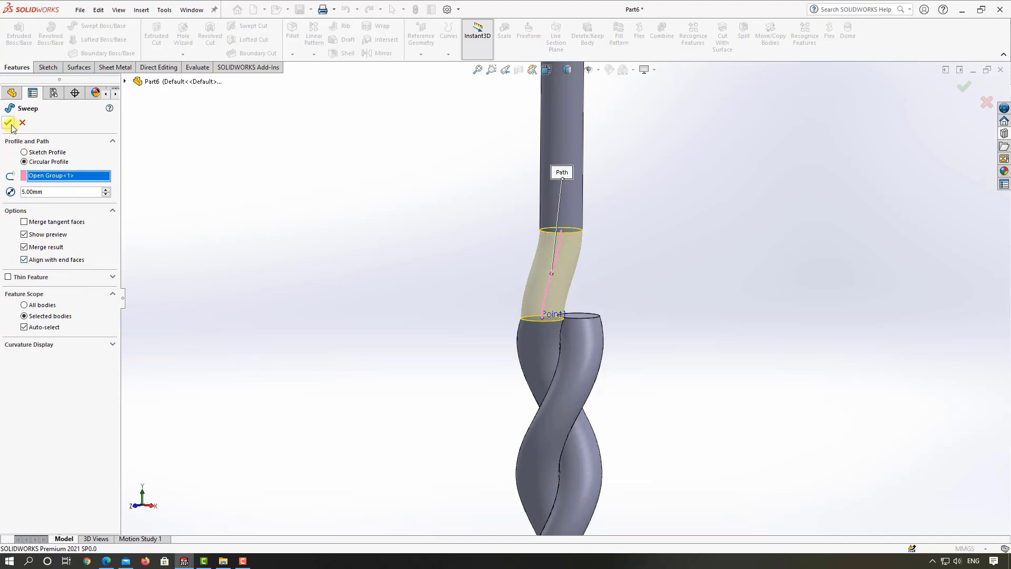
key(Return)
Step: Delete the connecting sweep between the neck and the hook but keep its 3D sketch
middle_drag(453, 257, 408, 287)
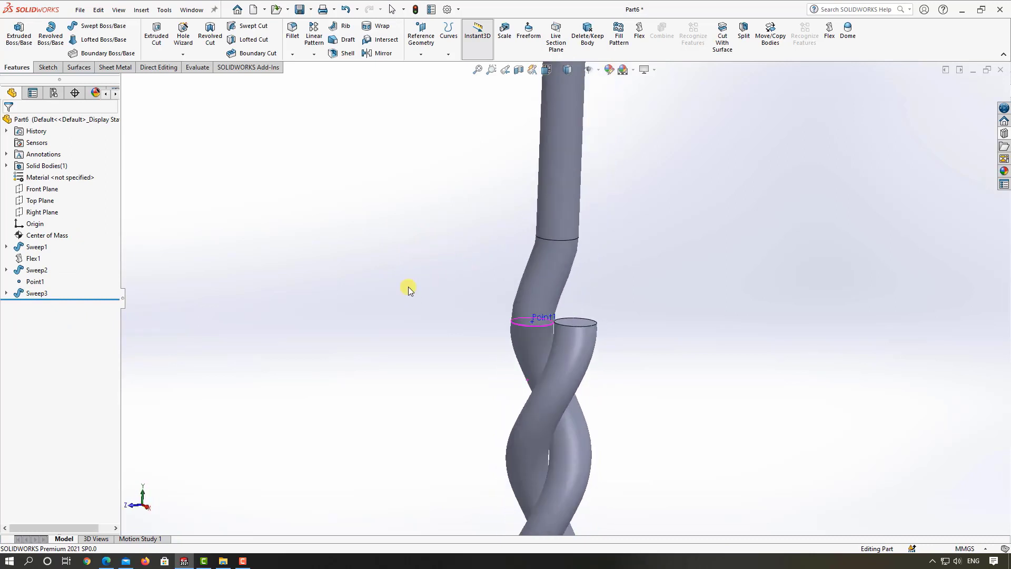
click(34, 293)
right_click(23, 293)
click(48, 349)
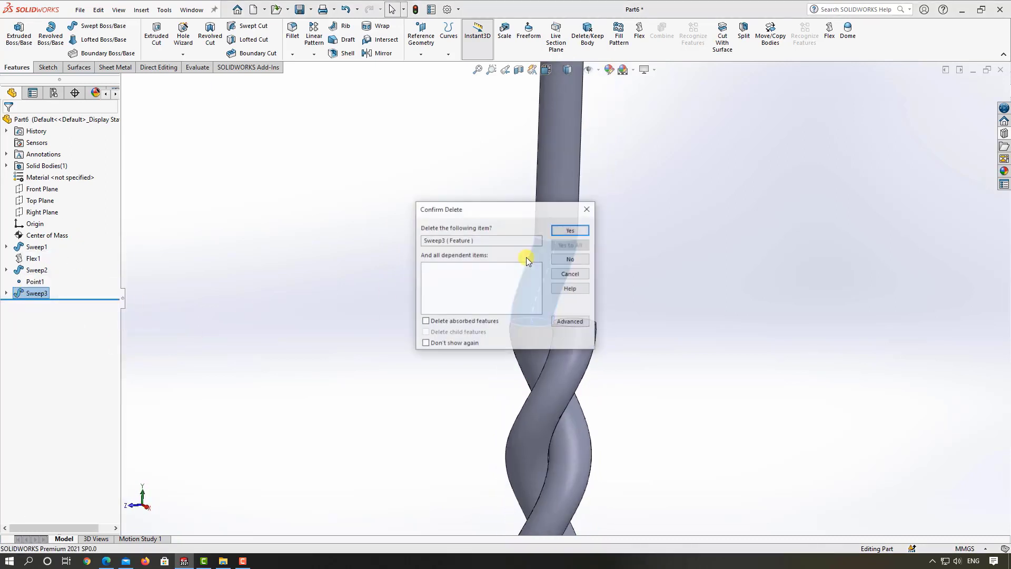
click(566, 230)
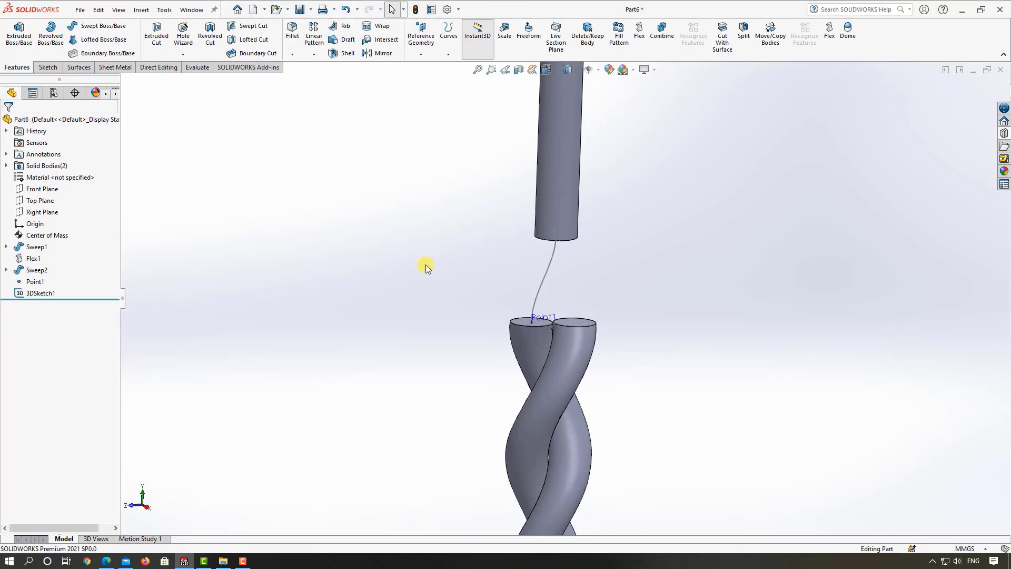
Step: Start a boss loft with the circular edge at the hook's lower end as the first profile
middle_drag(432, 255, 440, 246)
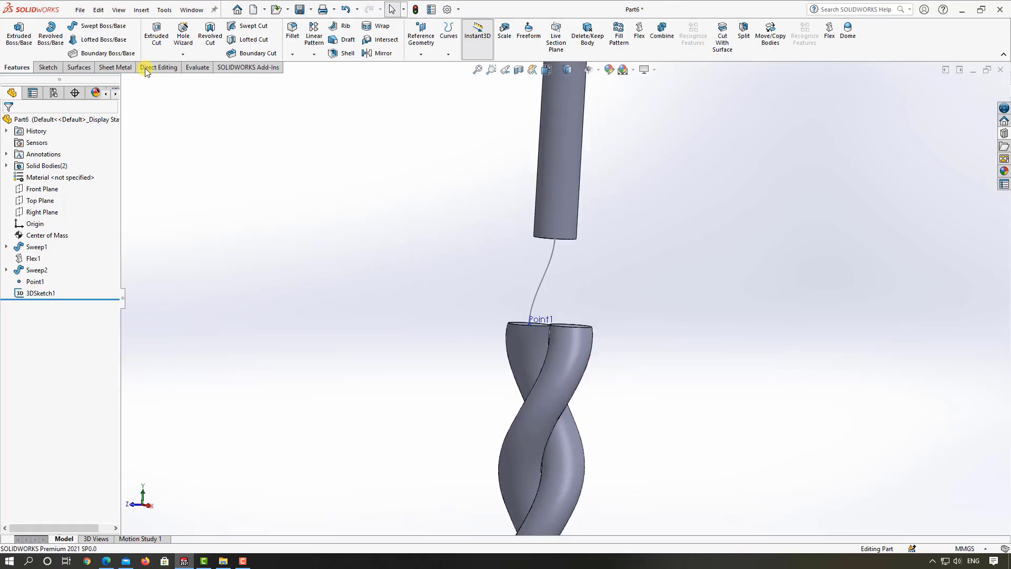
click(97, 45)
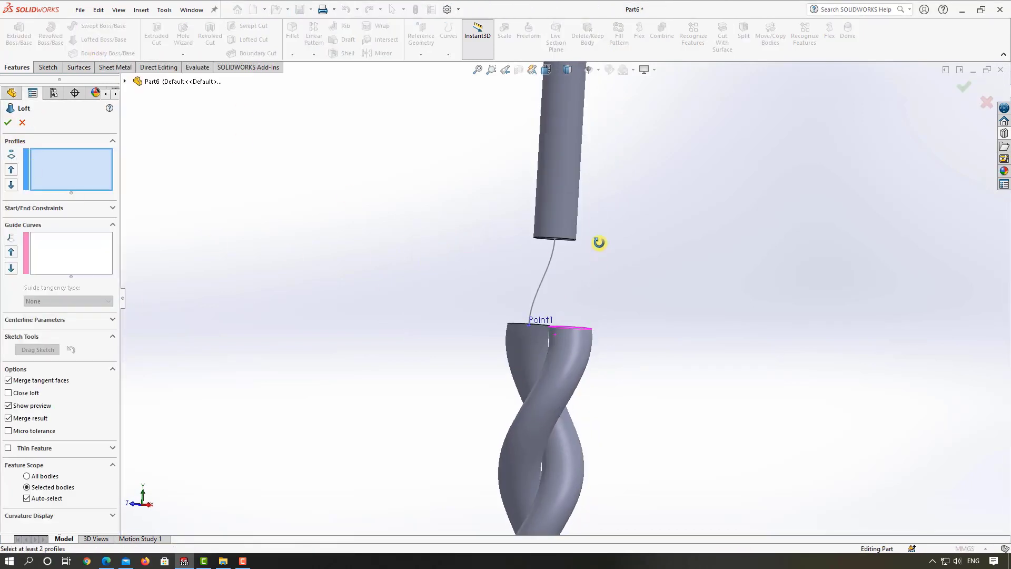
scroll(584, 243, down, 5)
click(552, 261)
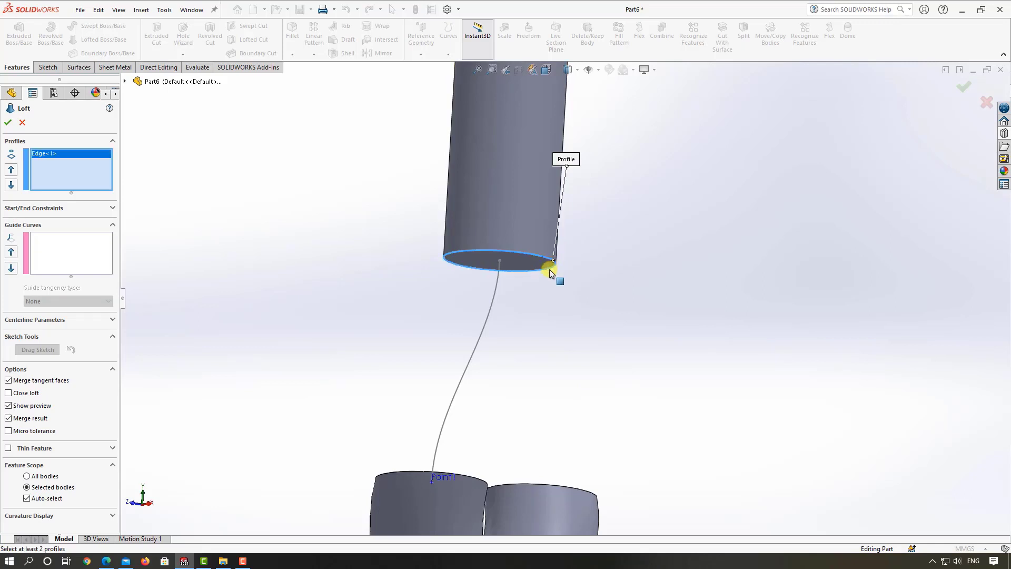
Step: Add the circular end edge of the twisted-neck strand where the spline ends as the second loft profile
scroll(537, 287, up, 5)
middle_drag(527, 301, 526, 376)
scroll(519, 210, up, 3)
scroll(519, 198, down, 4)
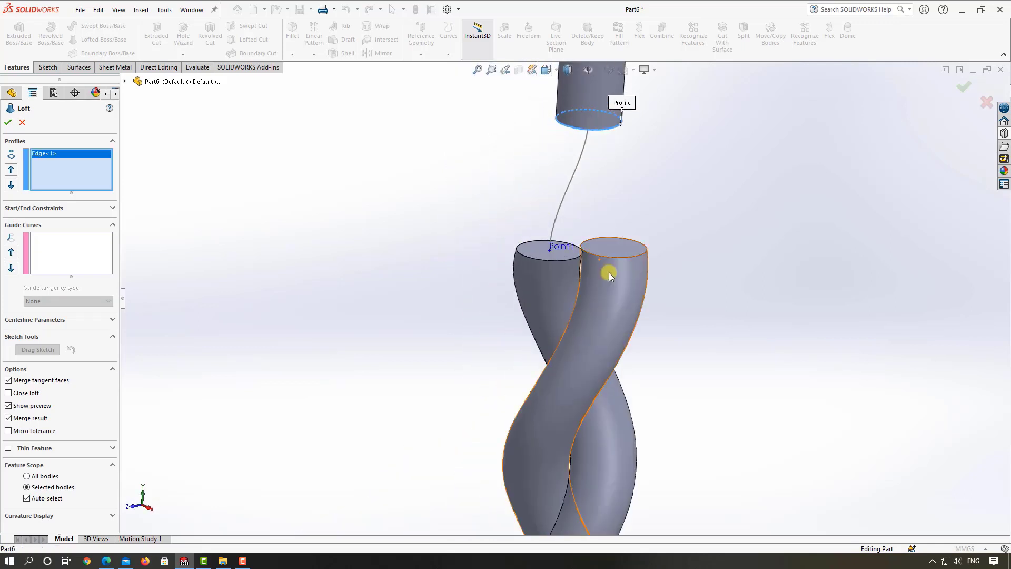
middle_drag(555, 267, 532, 380)
scroll(510, 435, down, 3)
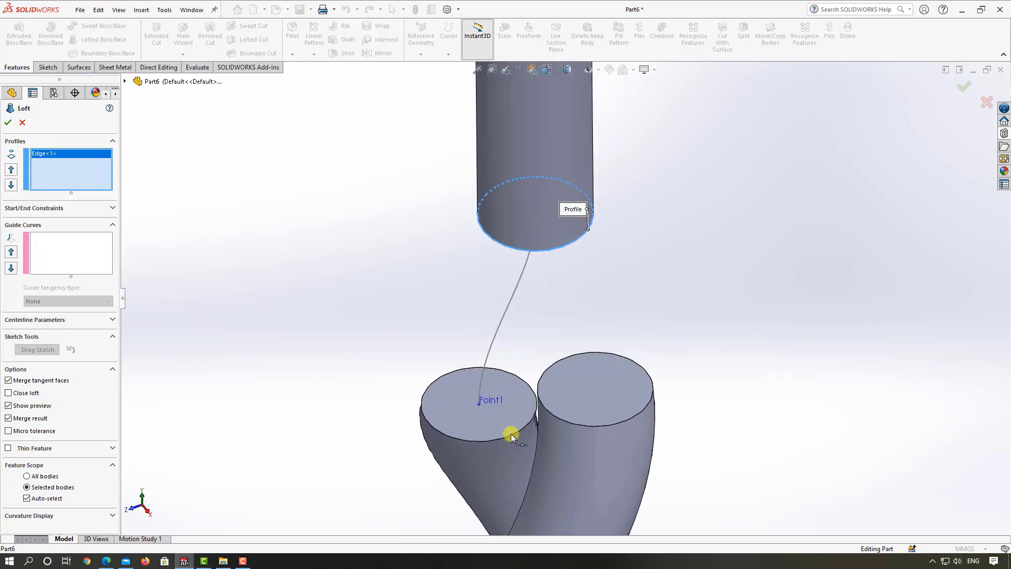
click(527, 387)
middle_drag(514, 388, 563, 361)
drag(558, 359, 552, 364)
middle_drag(552, 364, 614, 330)
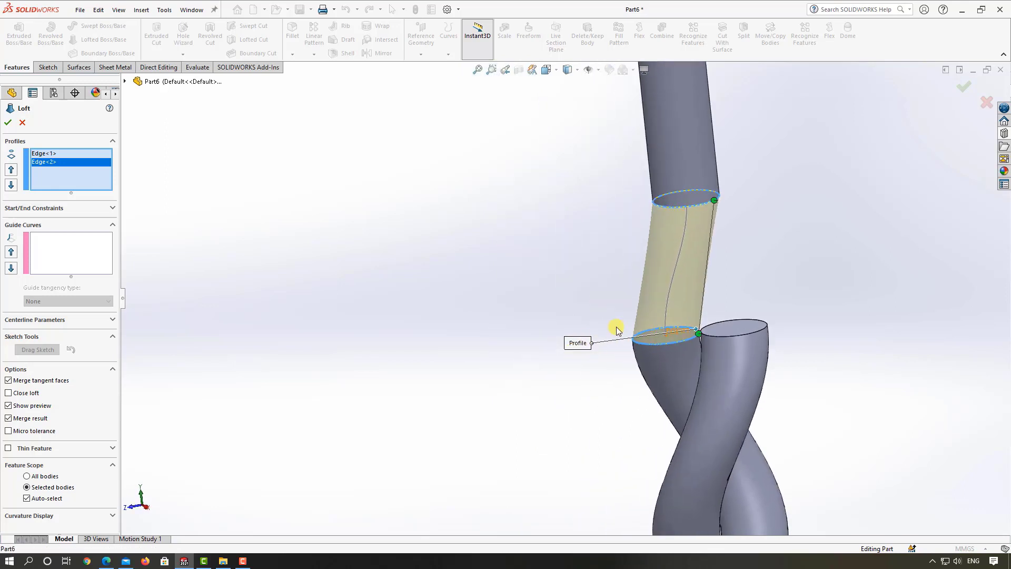
scroll(701, 218, down, 4)
scroll(694, 203, up, 4)
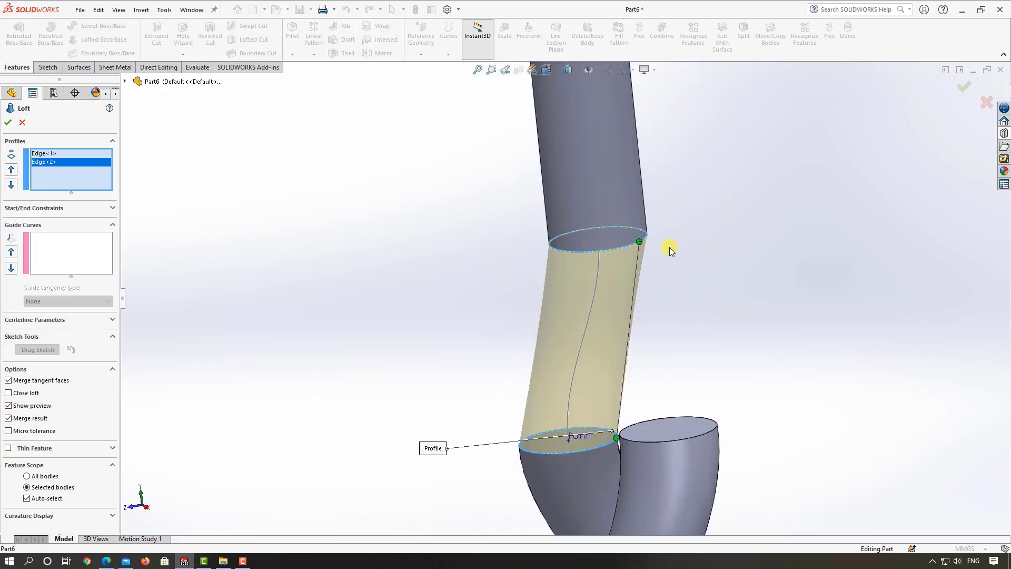
middle_drag(670, 250, 630, 299)
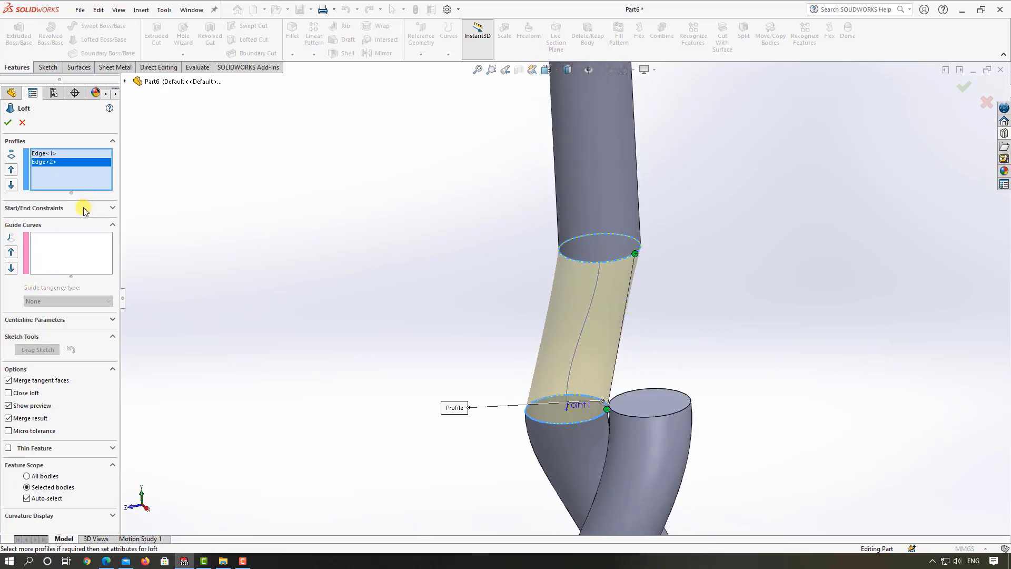
Step: Set the loft's start and end constraints to Tangency To Face and create the loft joining the hook to the neck
click(103, 210)
click(87, 231)
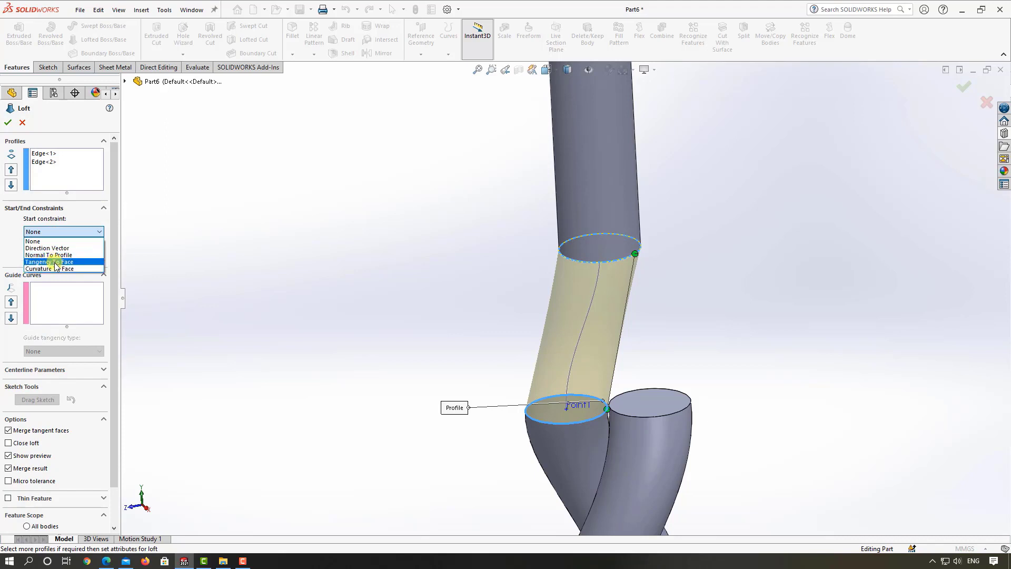
click(55, 262)
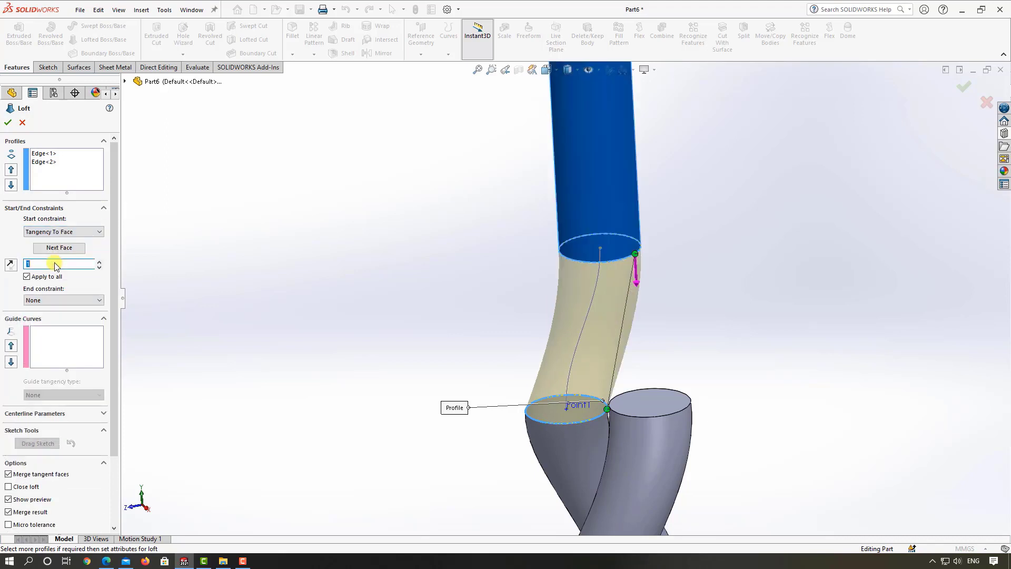
click(63, 299)
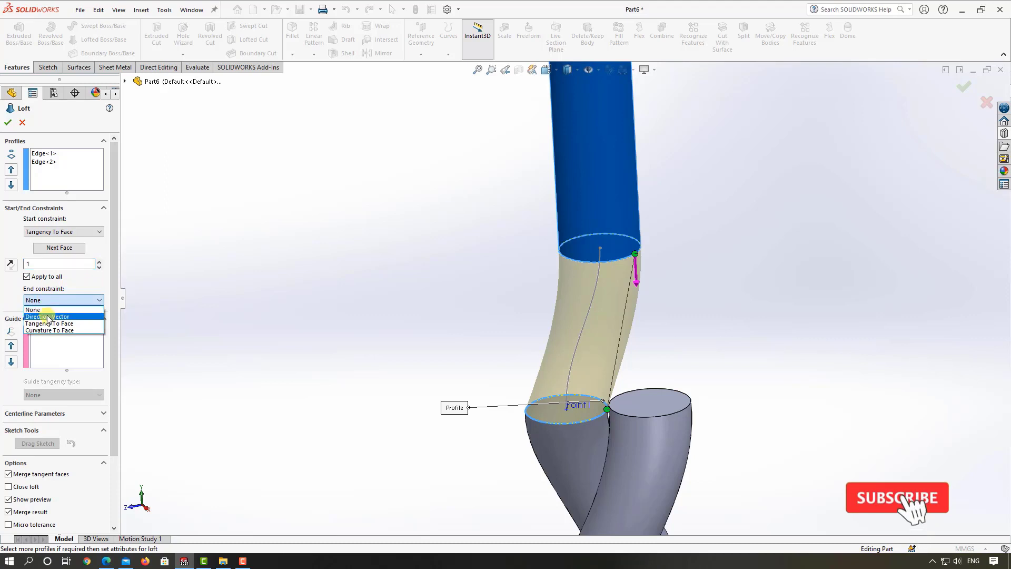
click(52, 324)
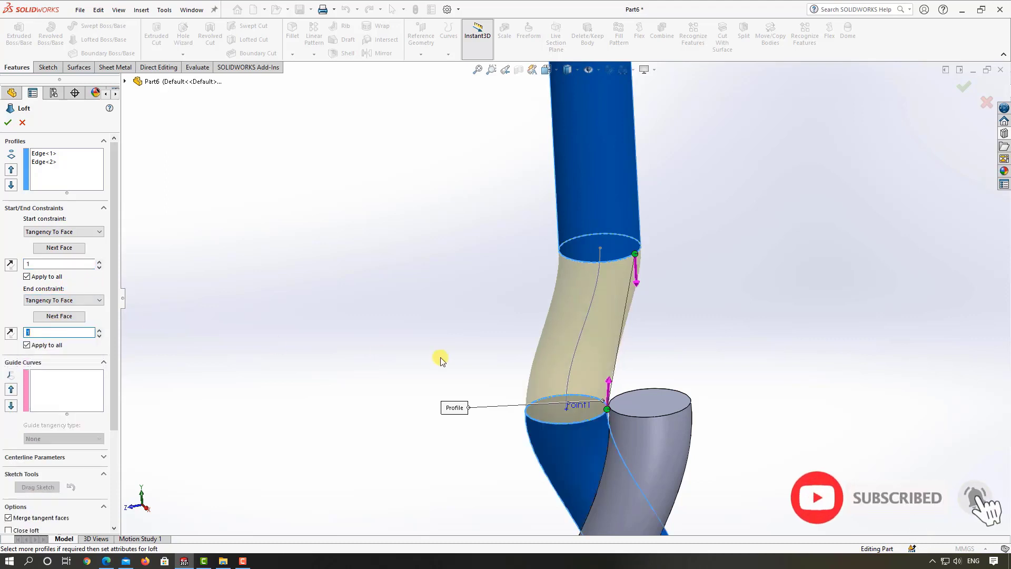
middle_drag(440, 359, 419, 359)
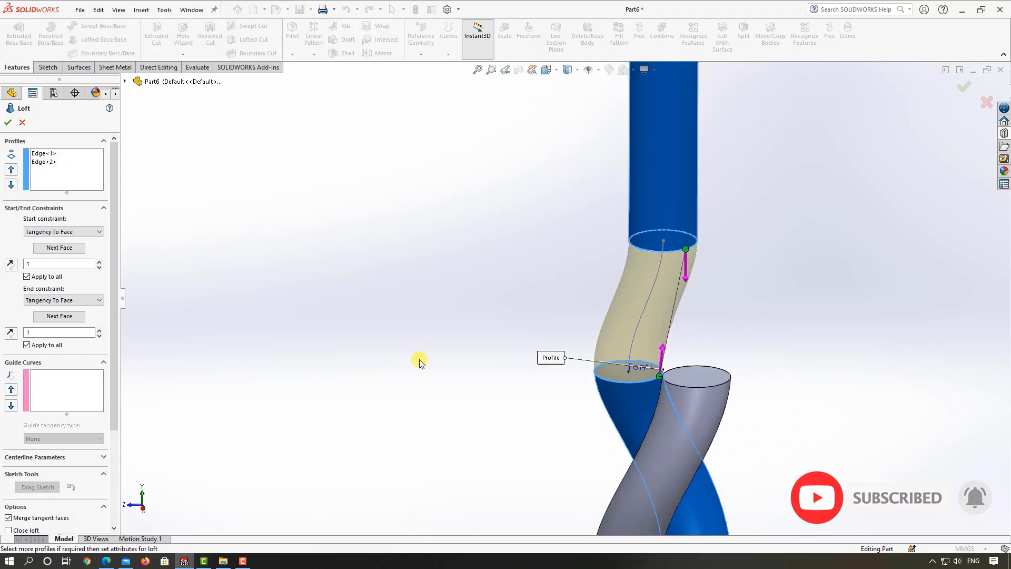
click(6, 125)
scroll(529, 288, up, 5)
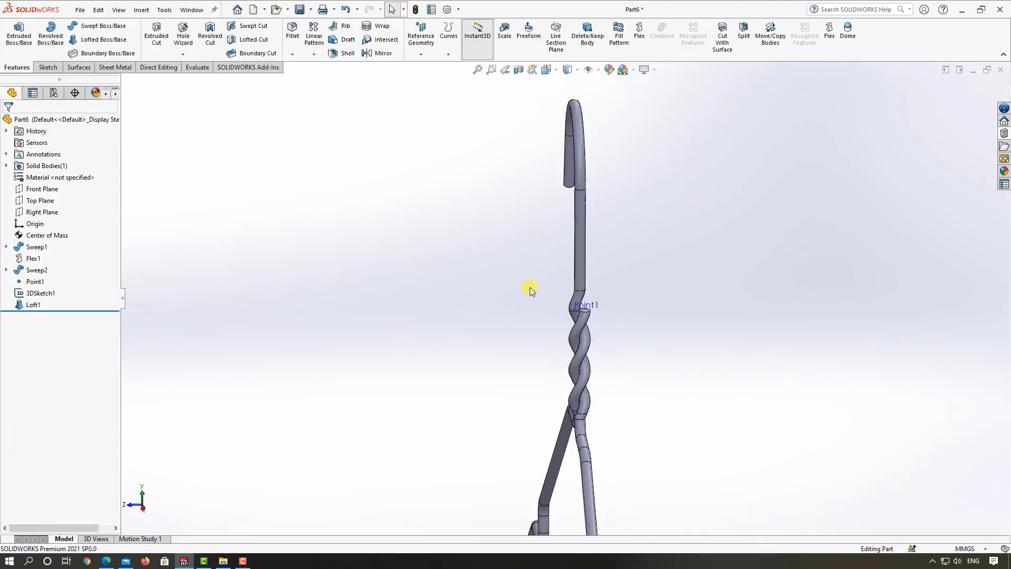
scroll(527, 289, up, 3)
middle_drag(523, 288, 611, 380)
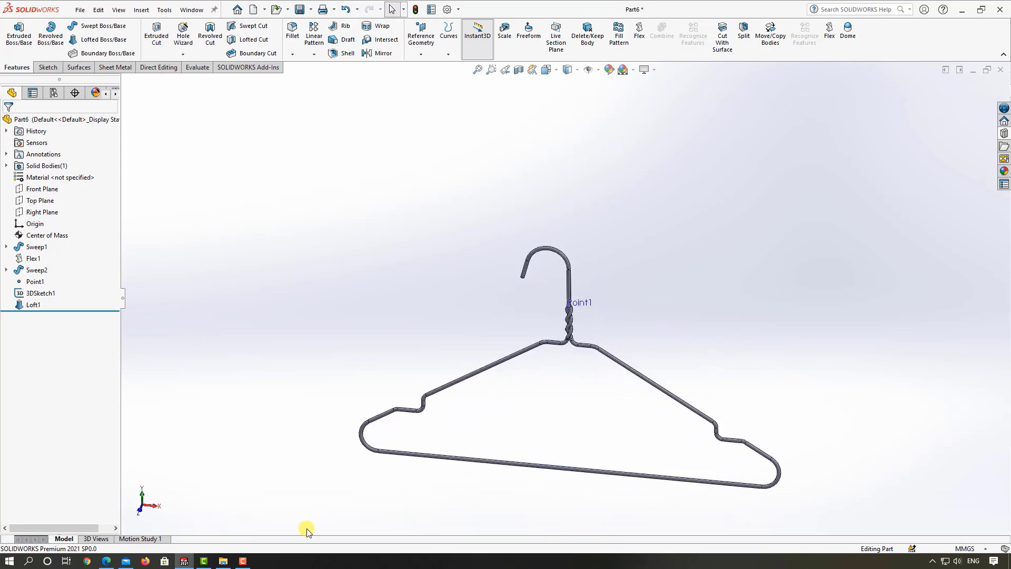